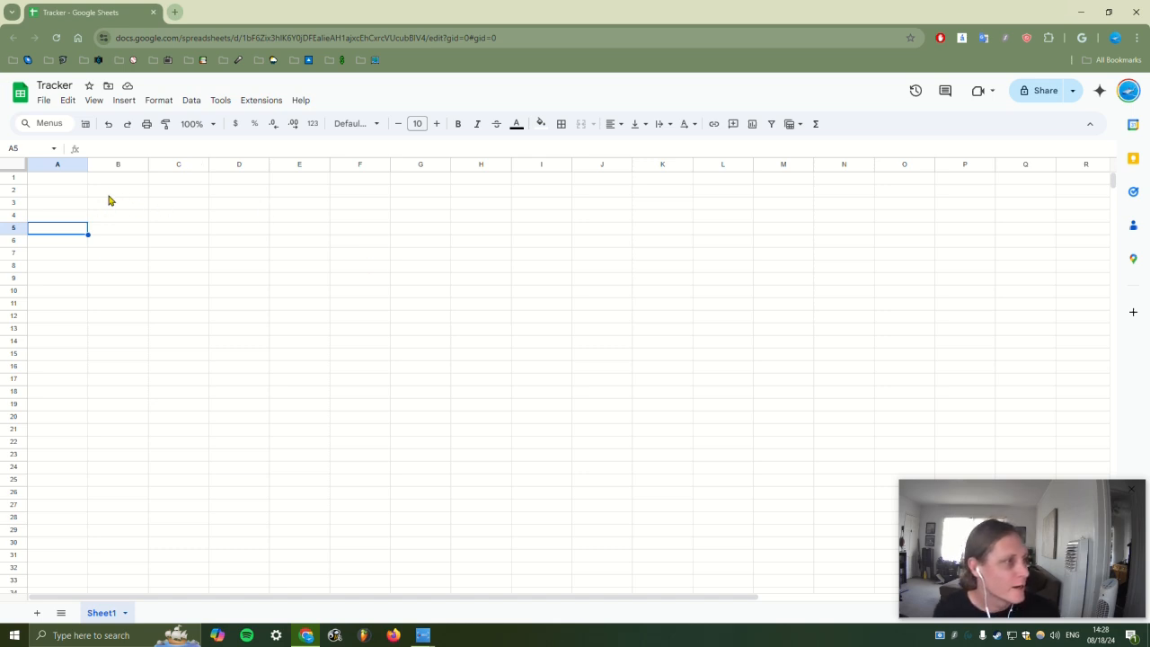
# Enter the heading 'Date' in cell A2 of the Tracker sheet
pyautogui.click(106, 187)
pyautogui.click(81, 191)
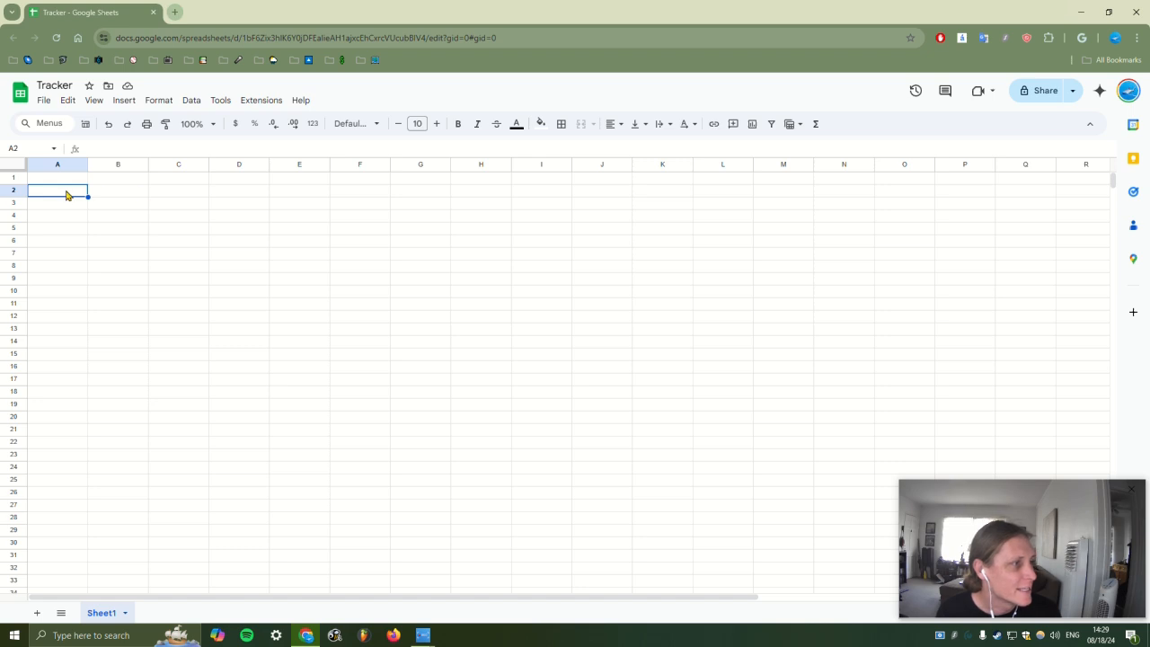
pyautogui.click(78, 177)
pyautogui.click(78, 191)
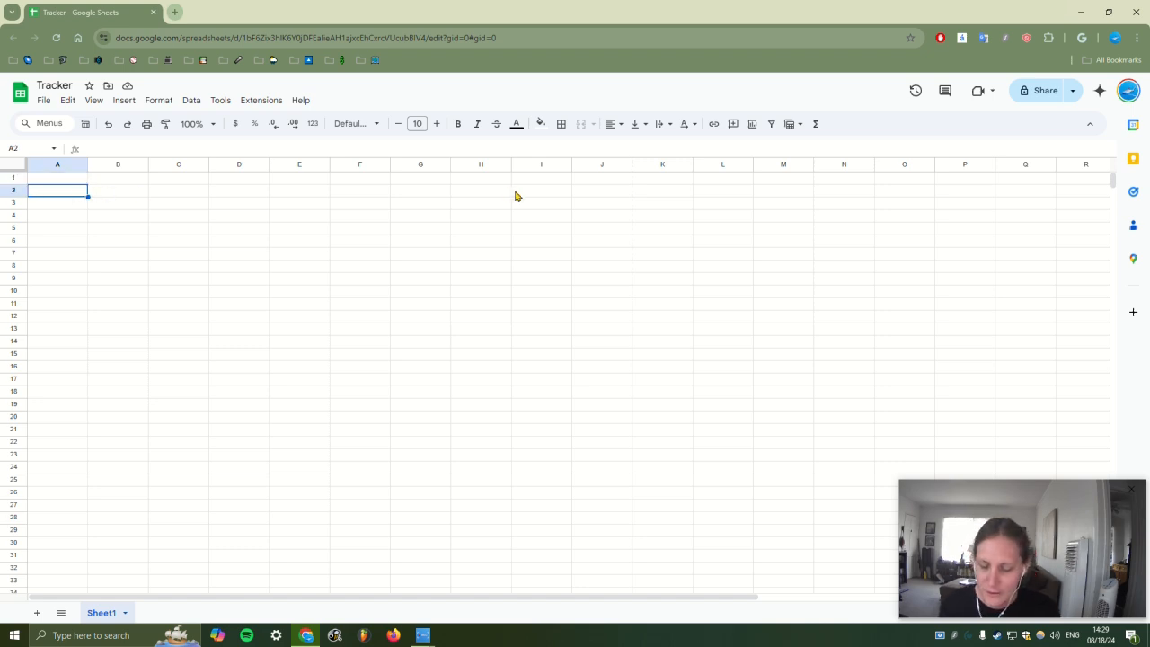
pyautogui.write('/')
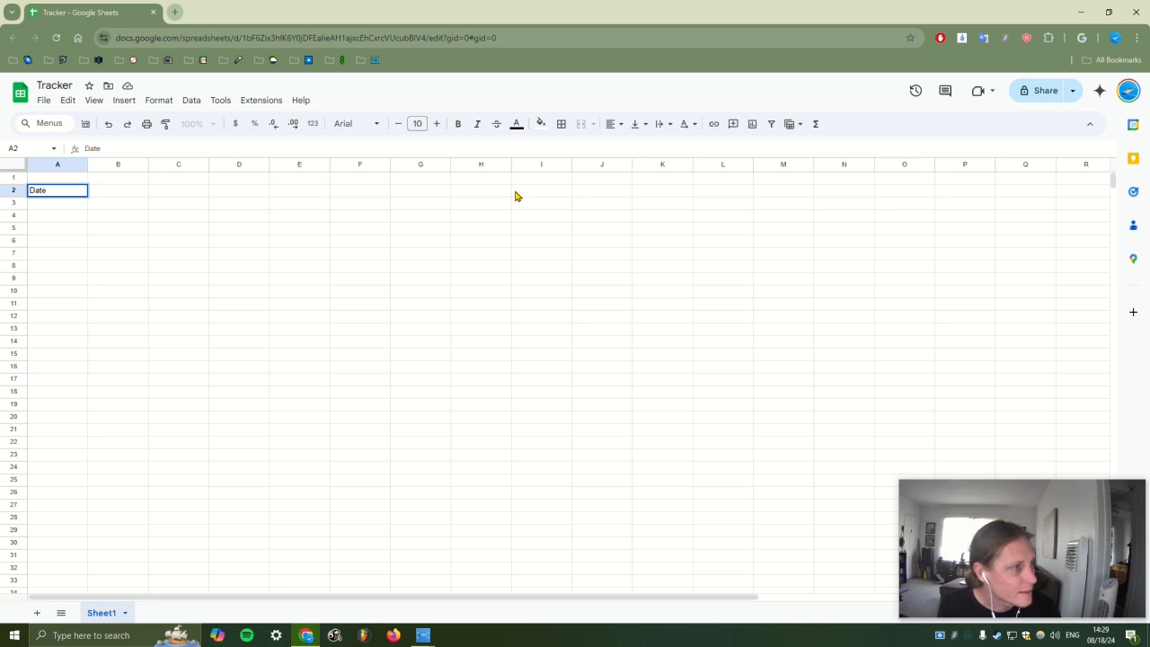
pyautogui.press('Up')
pyautogui.press('Down')
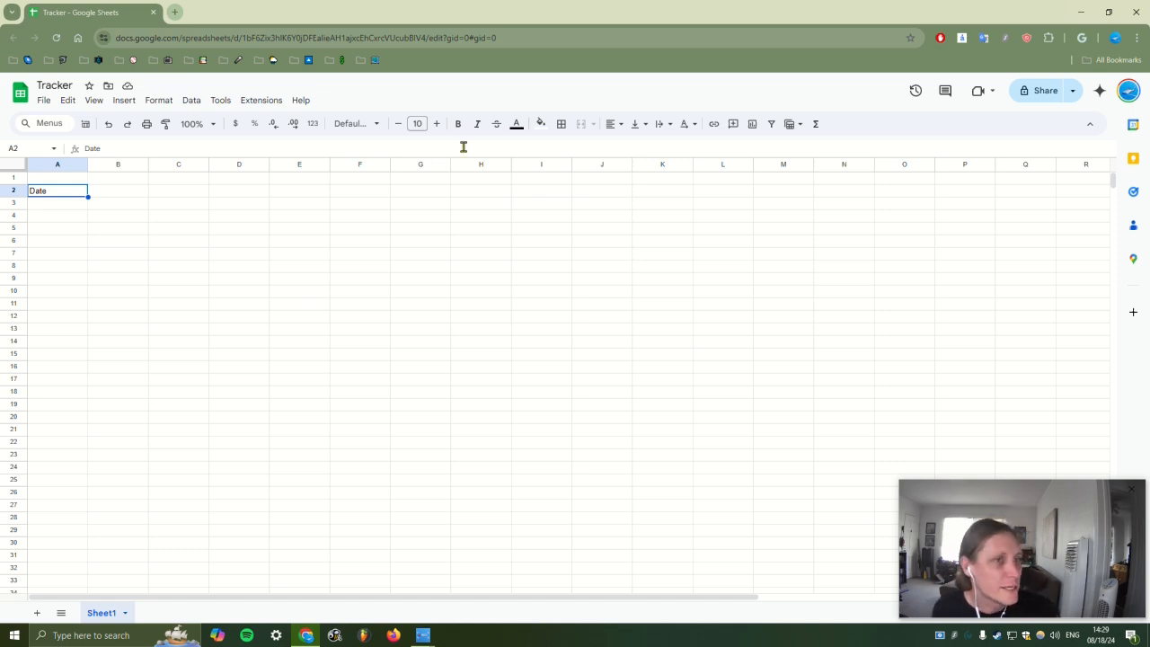
# Centre-align all text across the whole sheet
pyautogui.hotkey('ctrl', 'a')
pyautogui.click(616, 123)
pyautogui.click(634, 147)
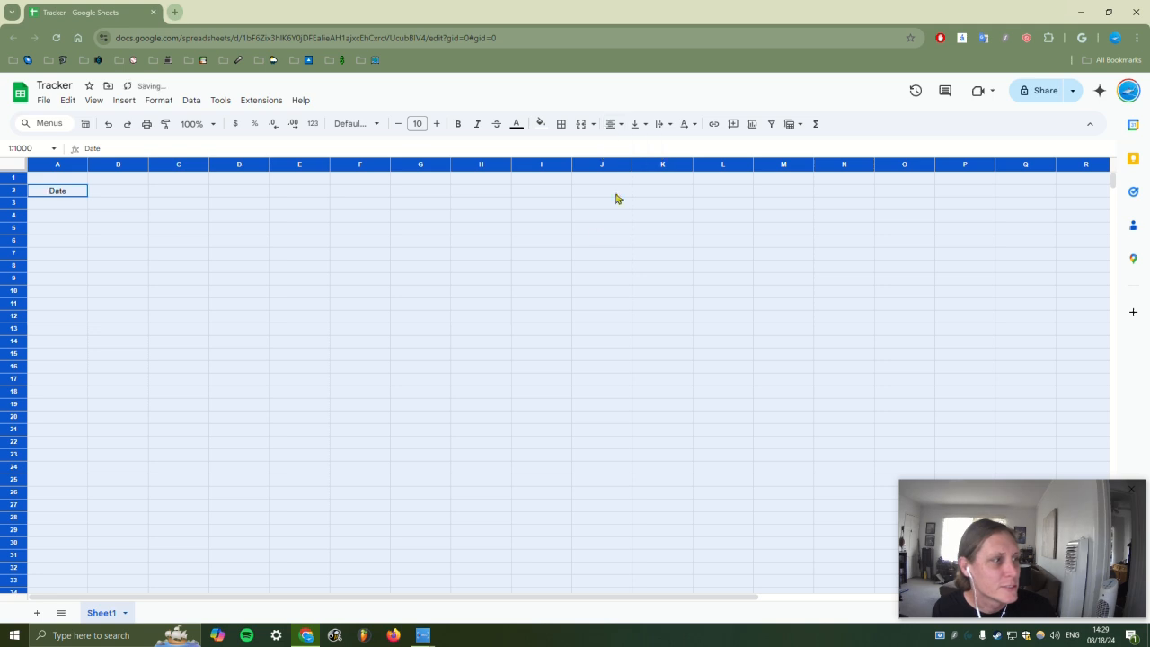
pyautogui.click(584, 266)
# Enter the dates 9/1/24 and 9/2/24 in A3 and A4
pyautogui.click(74, 207)
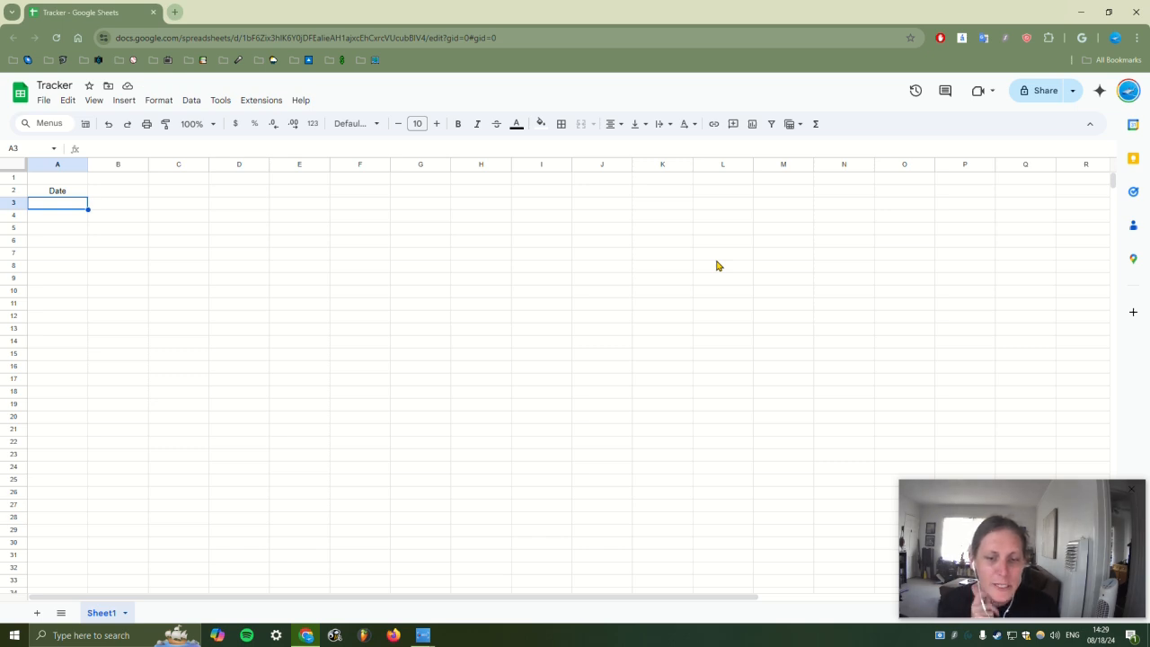
pyautogui.write('9/1/245')
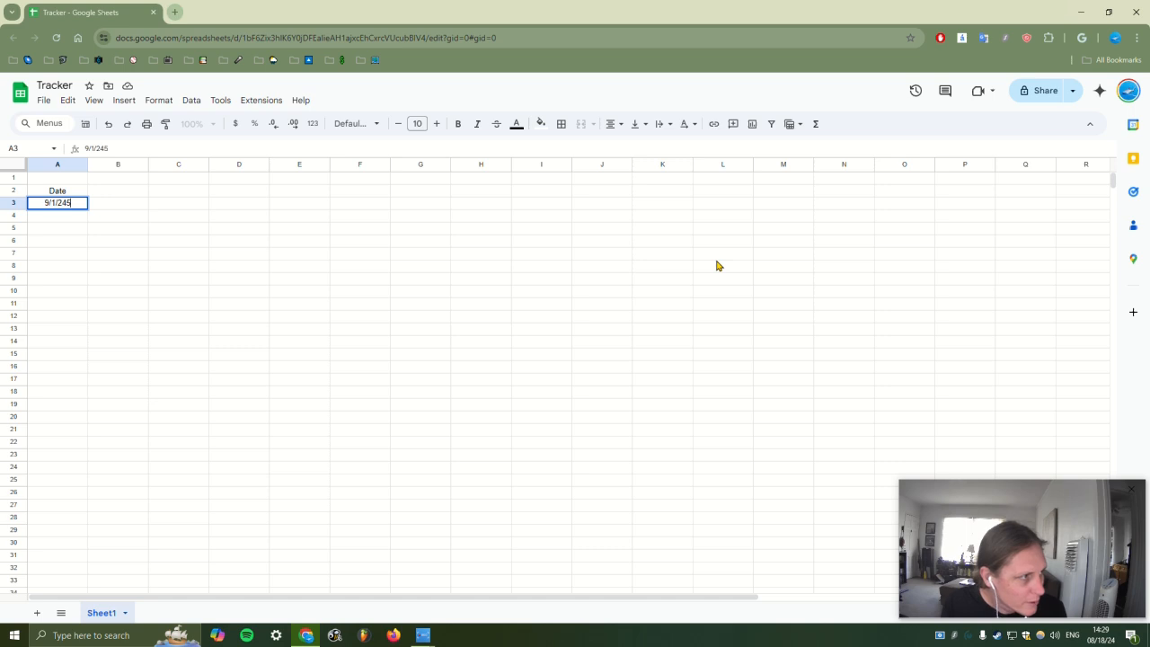
pyautogui.press('Return')
pyautogui.write('9/2/')
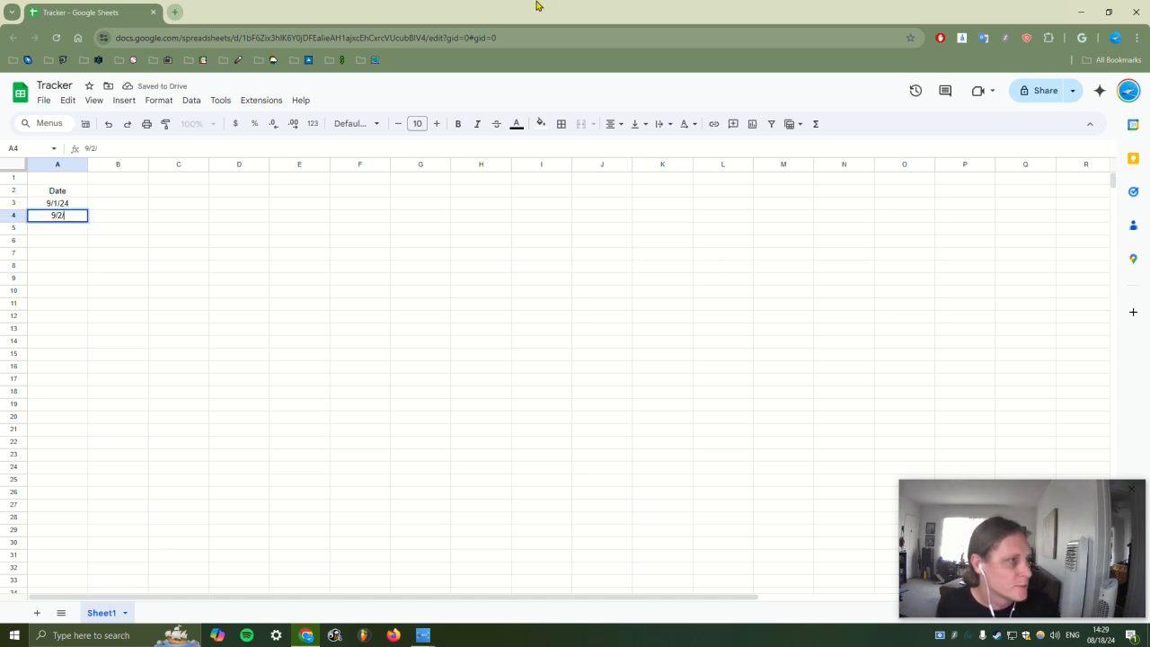
pyautogui.write('24')
pyautogui.press('Return')
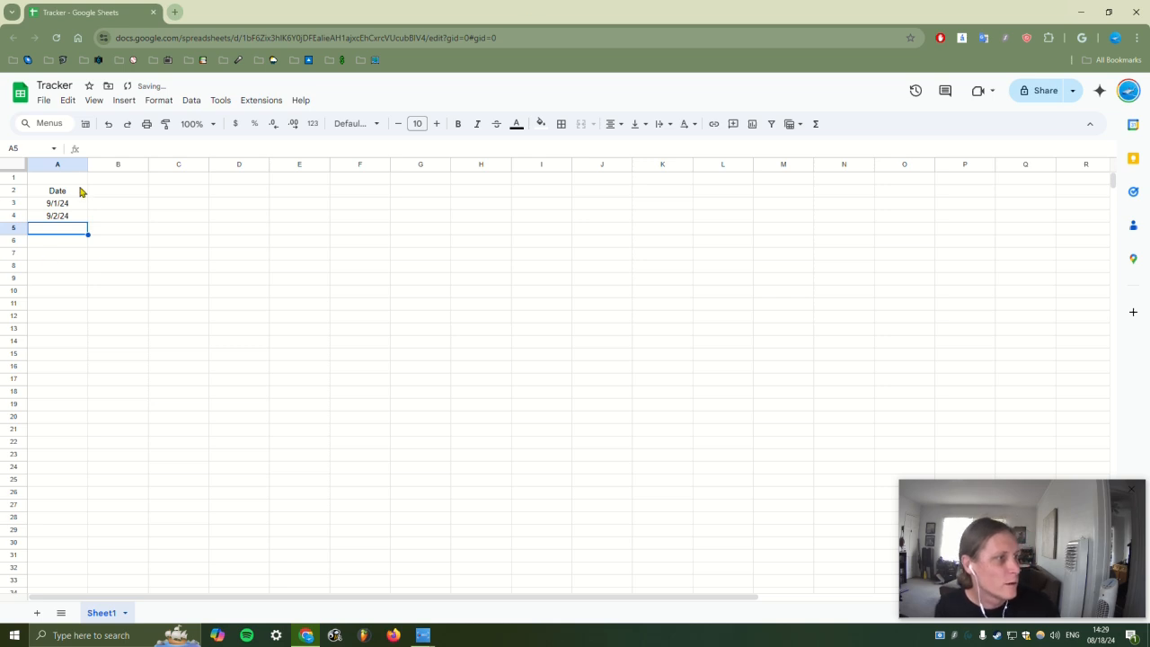
# Fill the date series down column A to 10/1/24 in A33
pyautogui.click(80, 192)
pyautogui.moveTo(59, 211); pyautogui.dragTo(81, 582)
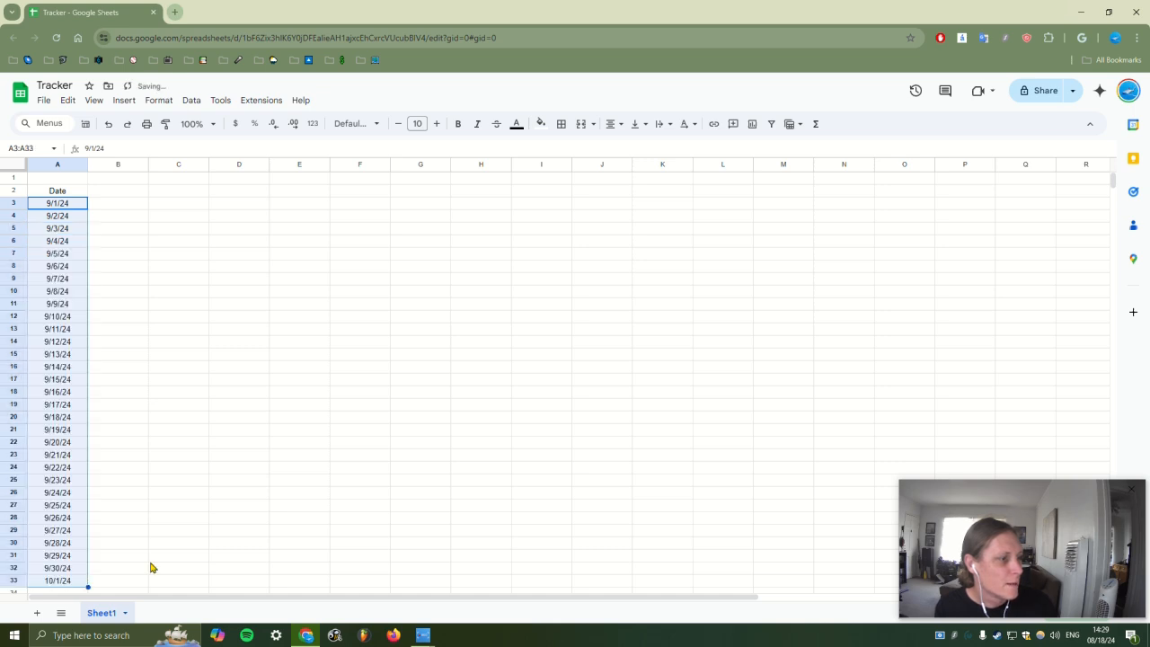
pyautogui.click(64, 583)
pyautogui.click(144, 473)
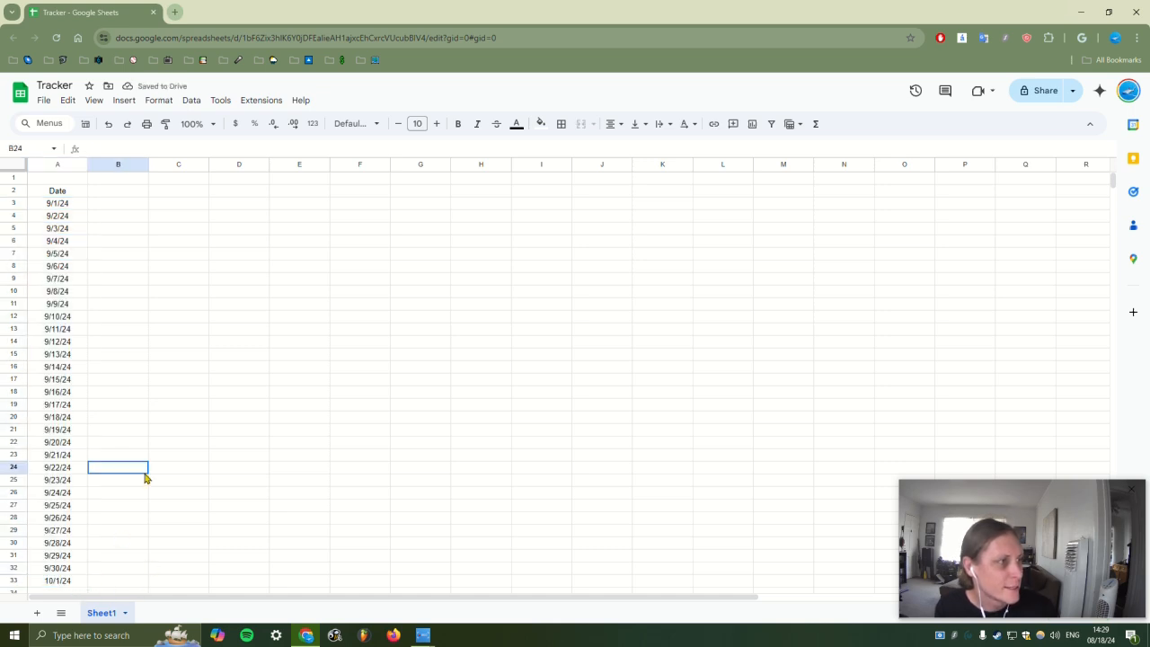
pyautogui.moveTo(69, 202); pyautogui.dragTo(80, 580)
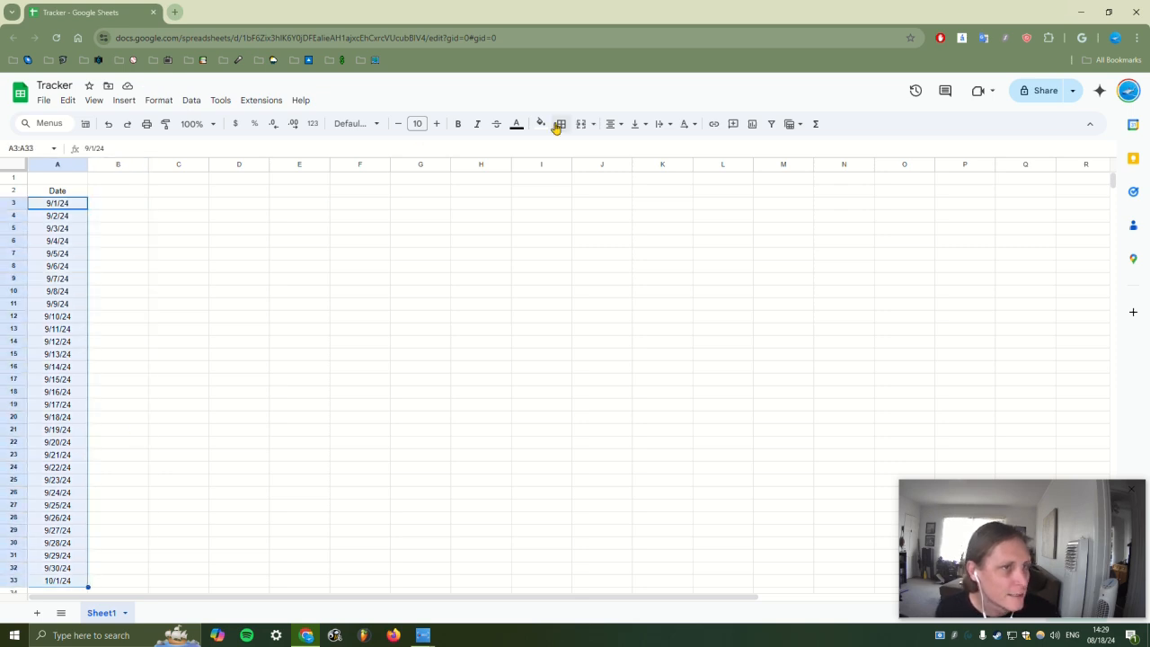
# Format A3:A33 as dates, then as weekday-month-day, e.g. Sun-9-1 to Tue-10-1
pyautogui.click(160, 100)
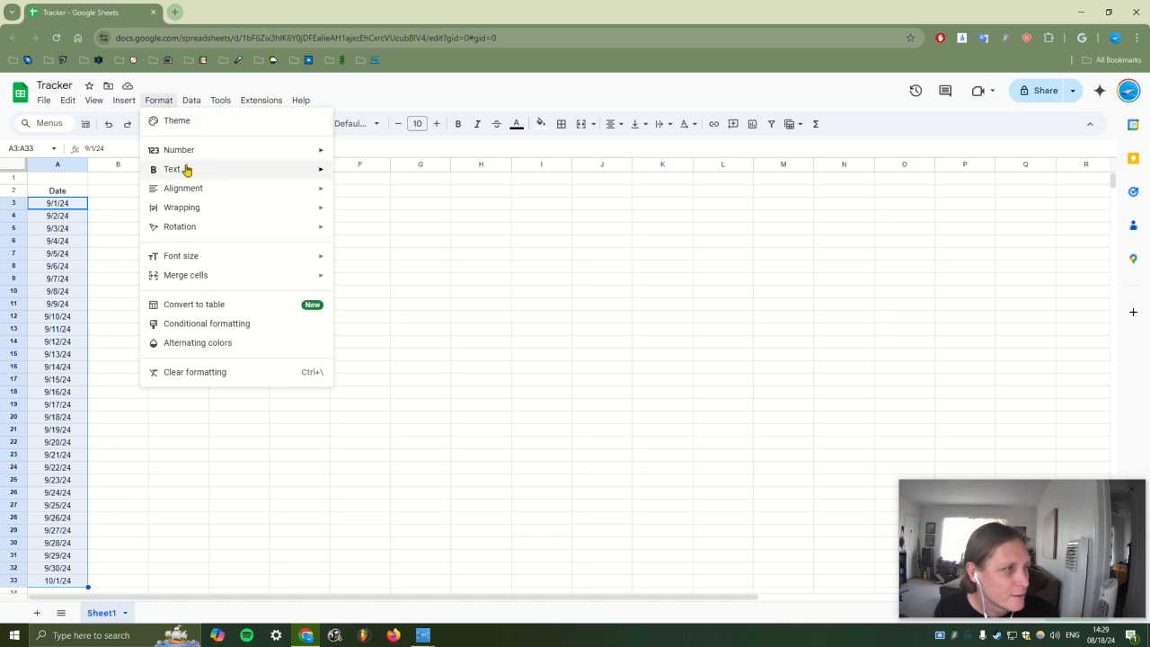
pyautogui.moveTo(190, 157)
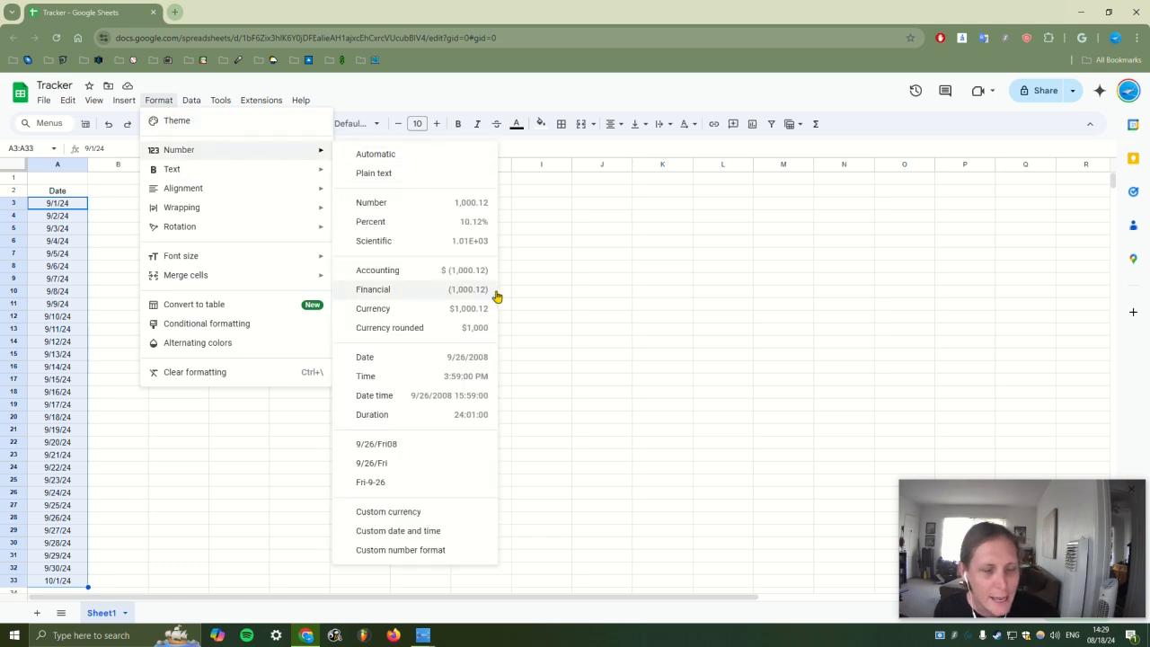
pyautogui.click(414, 358)
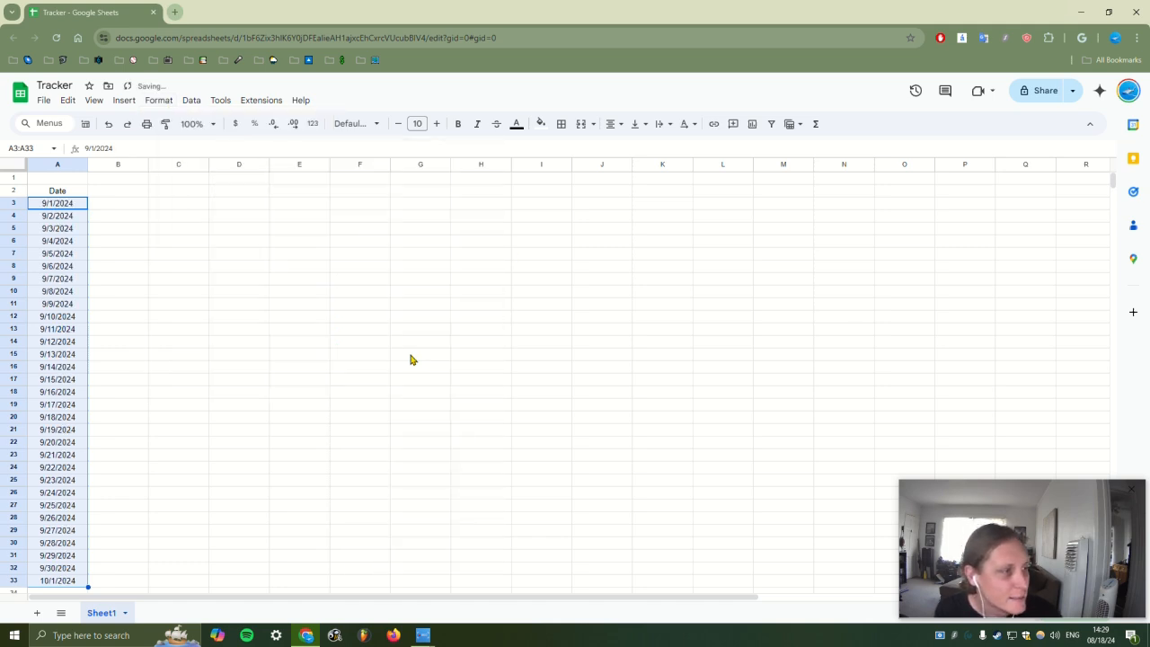
pyautogui.click(159, 101)
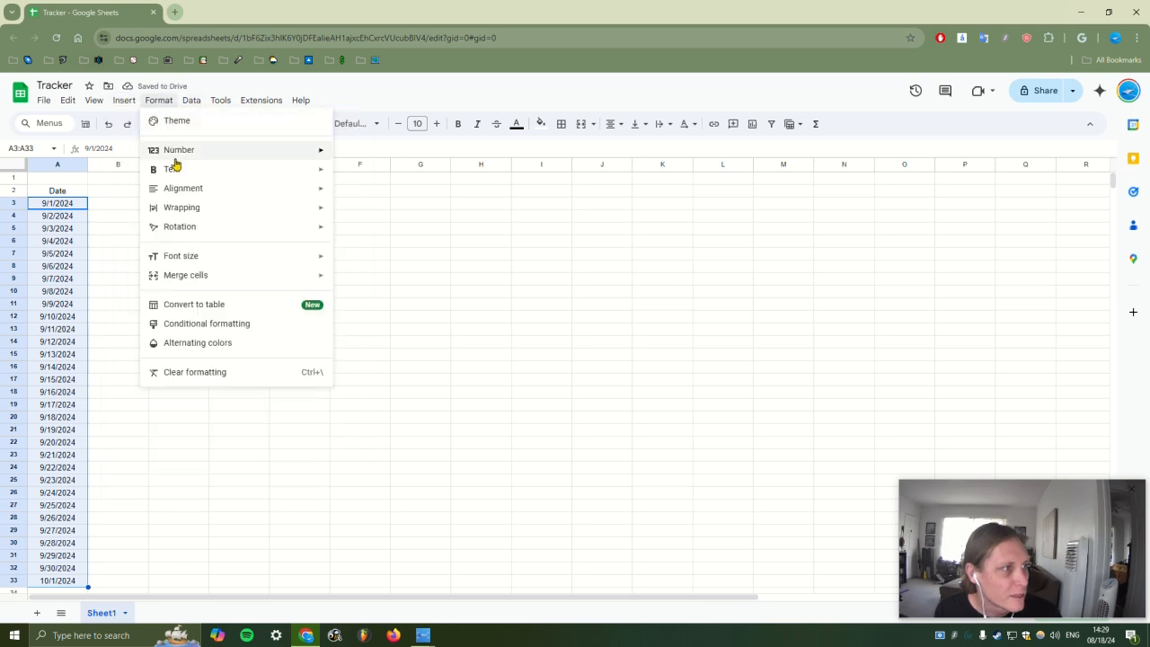
pyautogui.moveTo(197, 104)
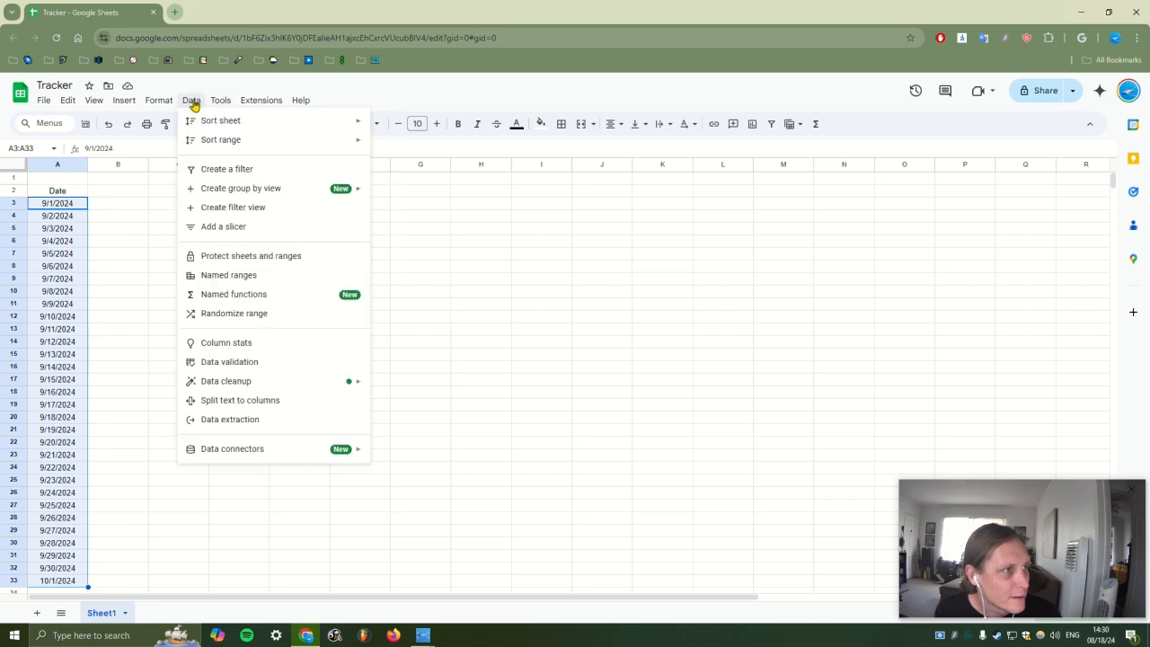
pyautogui.moveTo(150, 102)
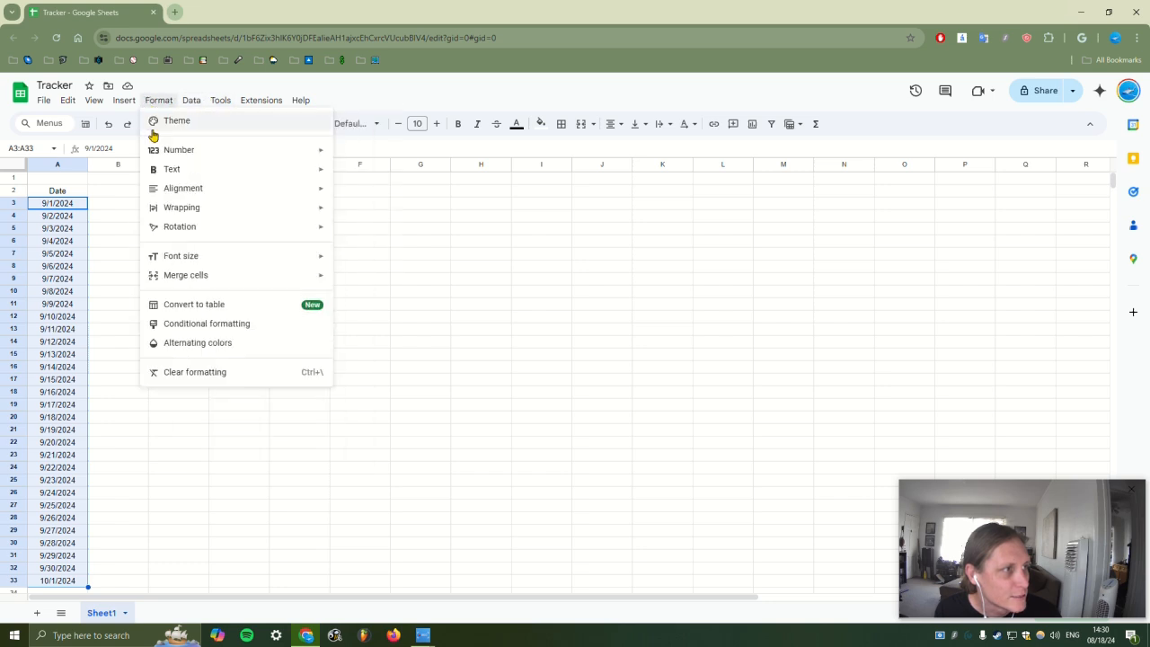
pyautogui.moveTo(316, 151)
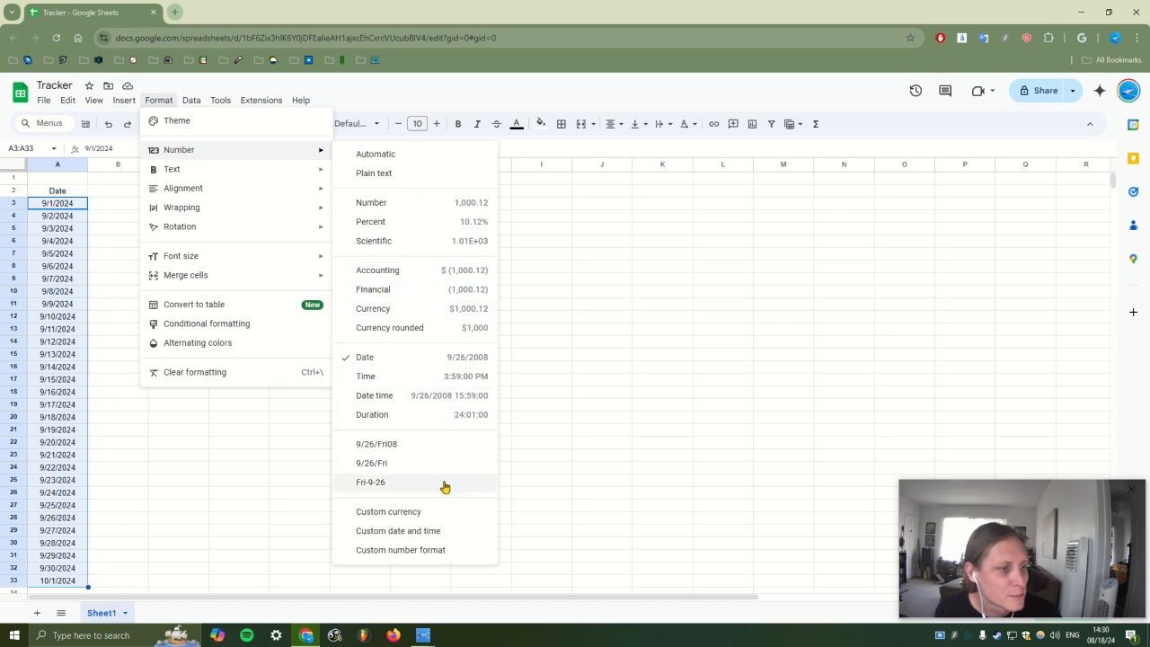
pyautogui.click(384, 488)
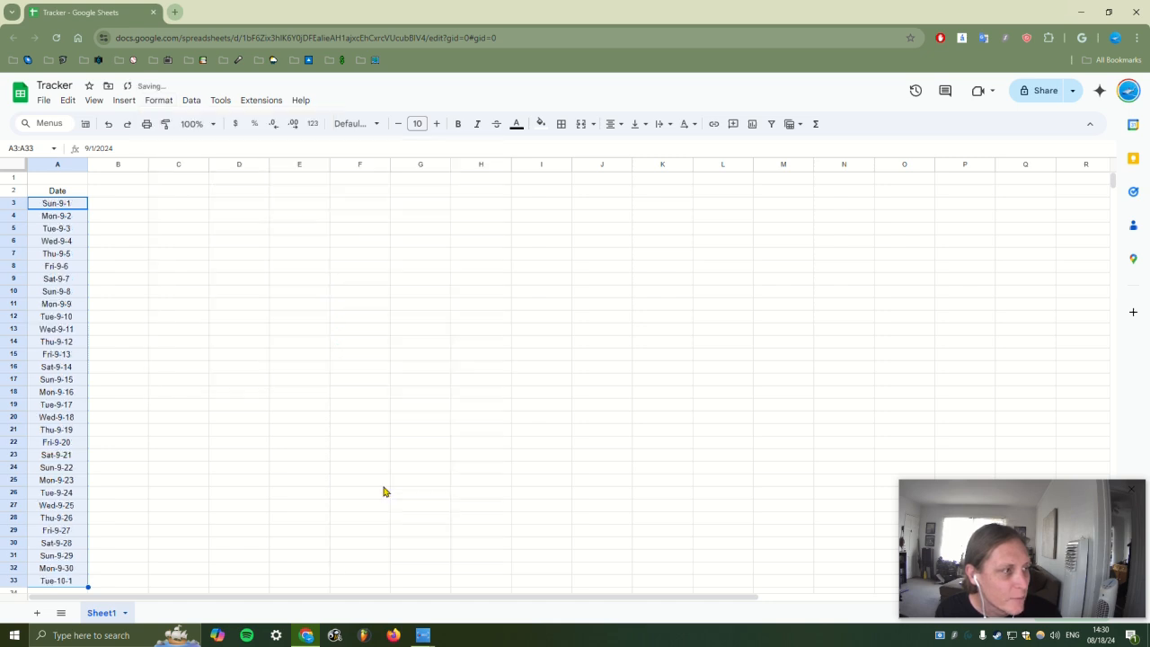
pyautogui.click(231, 258)
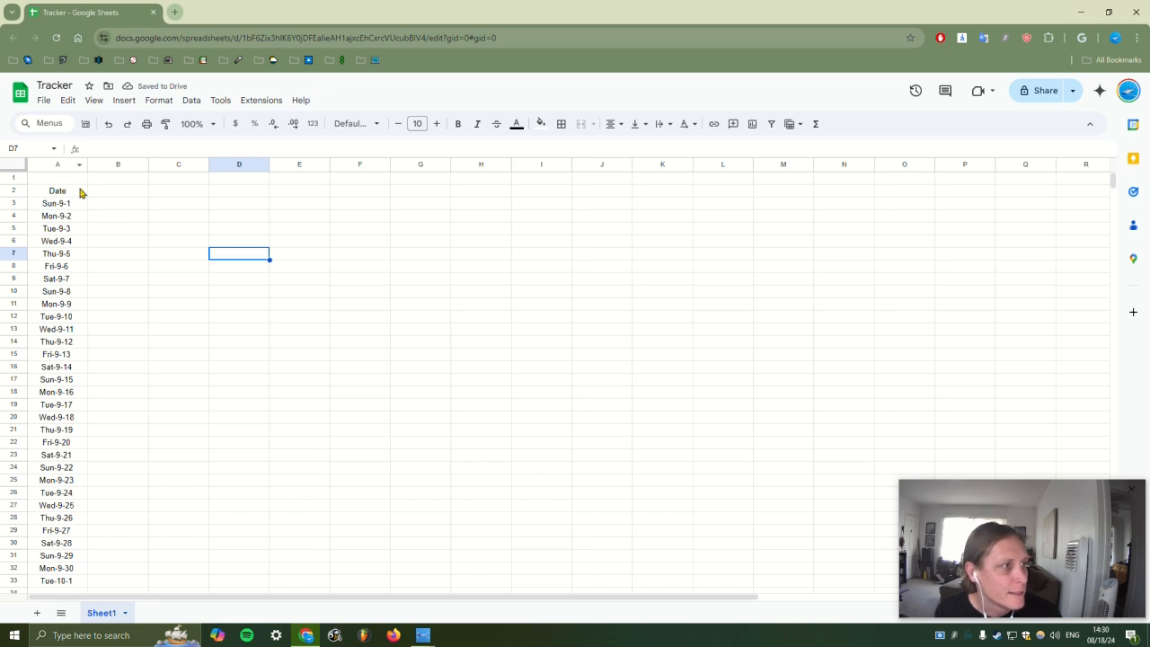
# Move Sun-9-1 into B3 and Mon-9-2 into C3
pyautogui.click(105, 197)
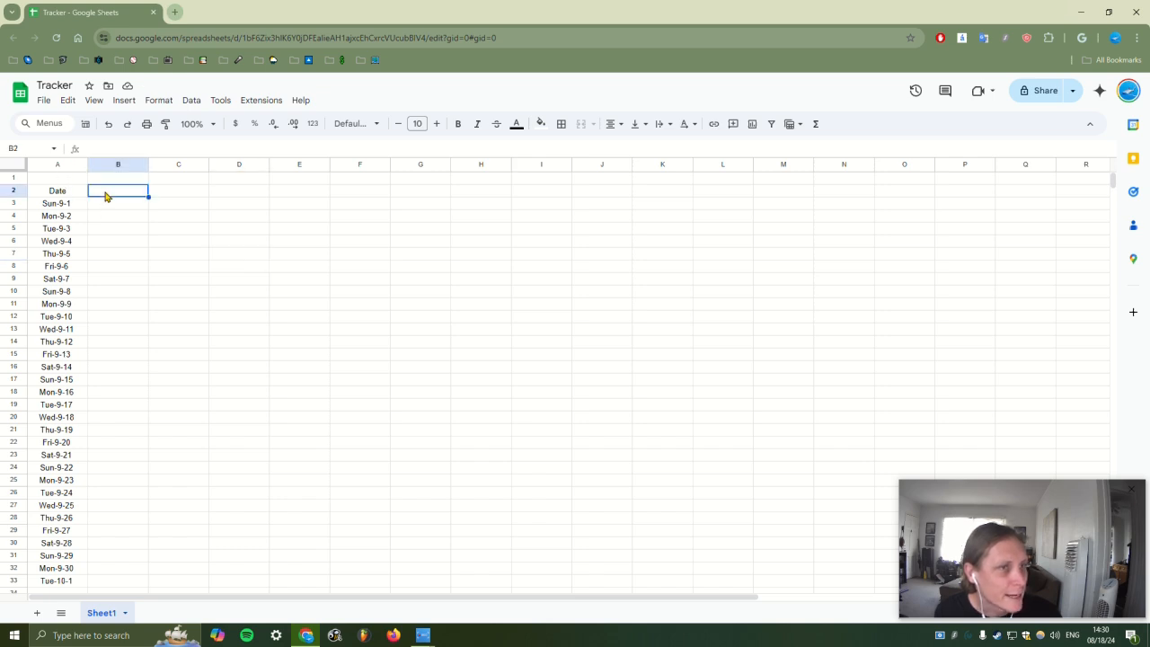
pyautogui.click(73, 206)
pyautogui.hotkey('ctrl', 'c')
pyautogui.moveTo(100, 205); pyautogui.dragTo(108, 214)
pyautogui.click(109, 237)
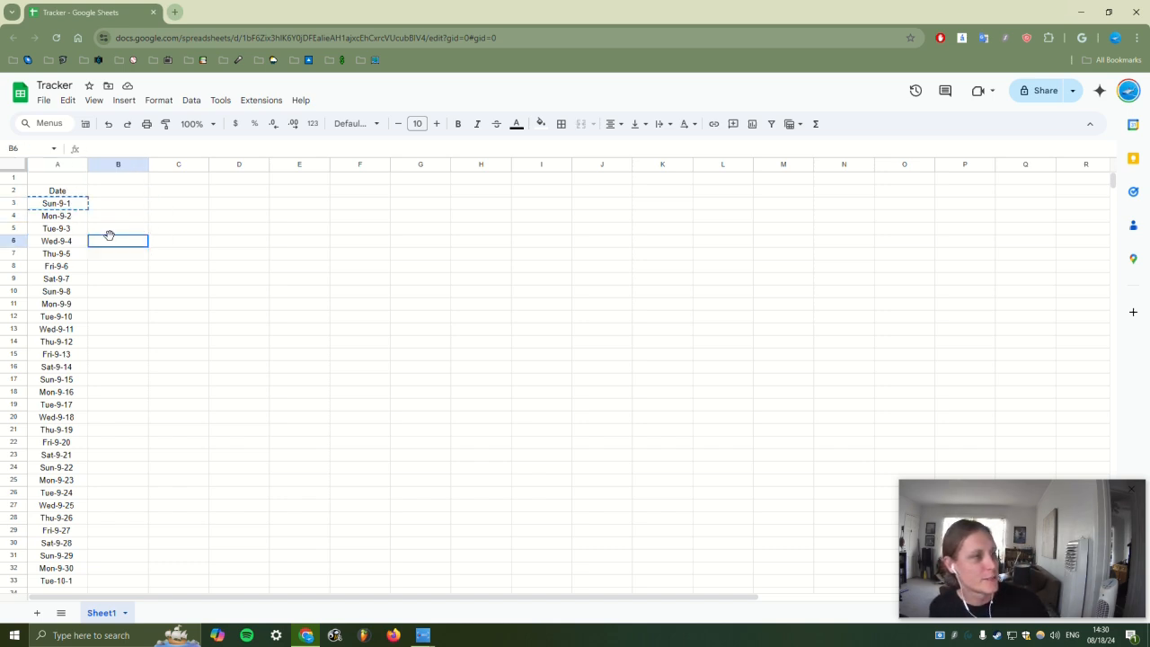
pyautogui.click(107, 205)
pyautogui.hotkey('ctrl', 'v')
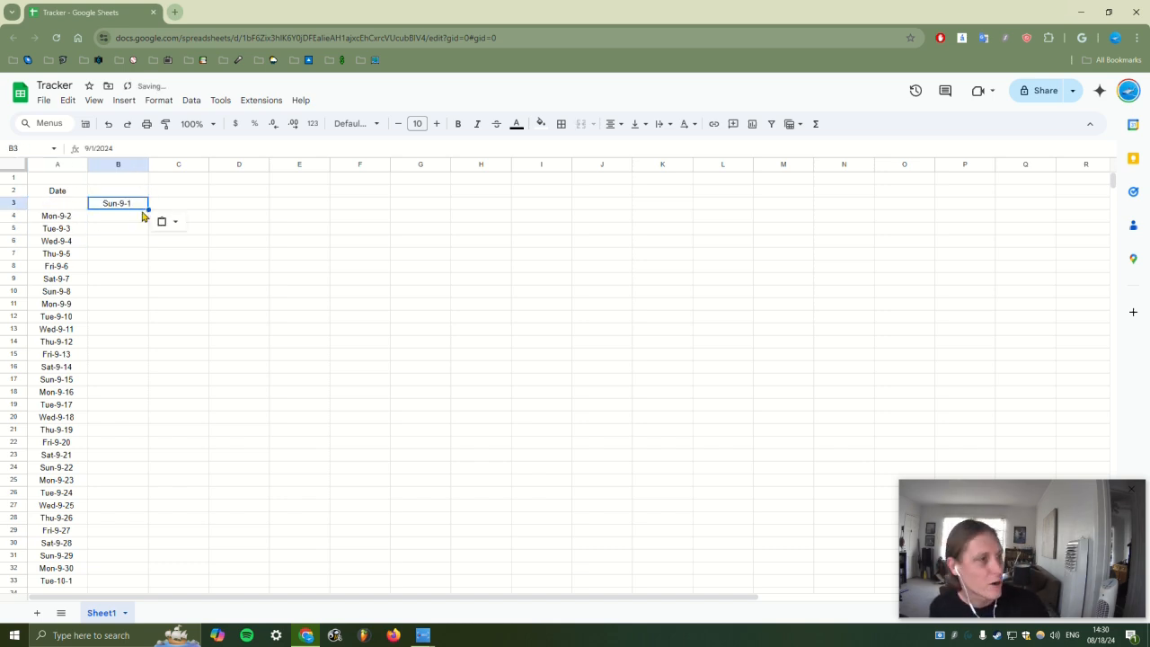
pyautogui.click(58, 217)
pyautogui.hotkey('ctrl', 'x')
pyautogui.click(179, 205)
pyautogui.hotkey('ctrl', 'v')
# Extend the date series across row 3 to Z3 and delete column A's leftover dates
pyautogui.moveTo(133, 206); pyautogui.dragTo(198, 206)
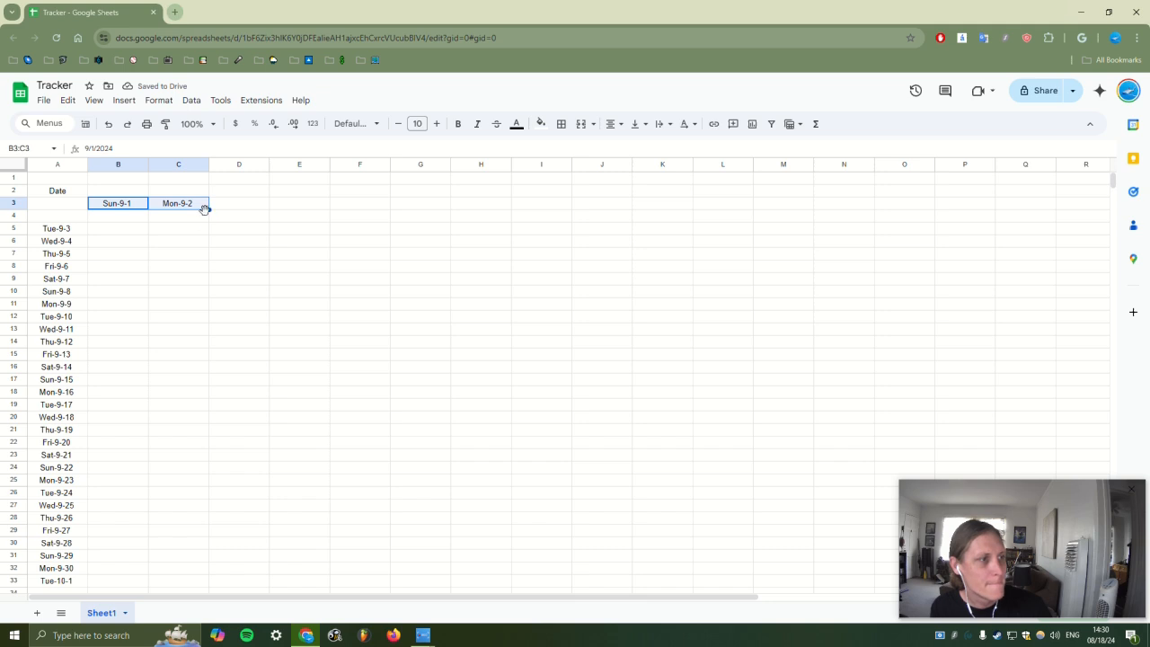
pyautogui.moveTo(207, 211); pyautogui.dragTo(1105, 208)
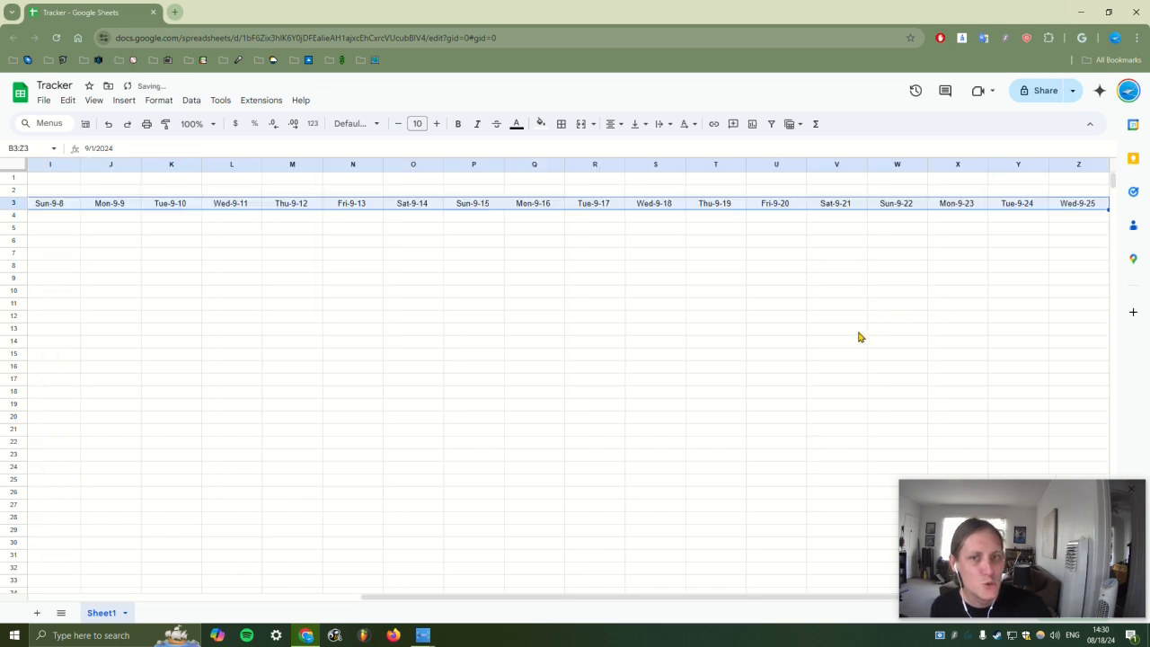
pyautogui.moveTo(634, 605); pyautogui.dragTo(288, 595)
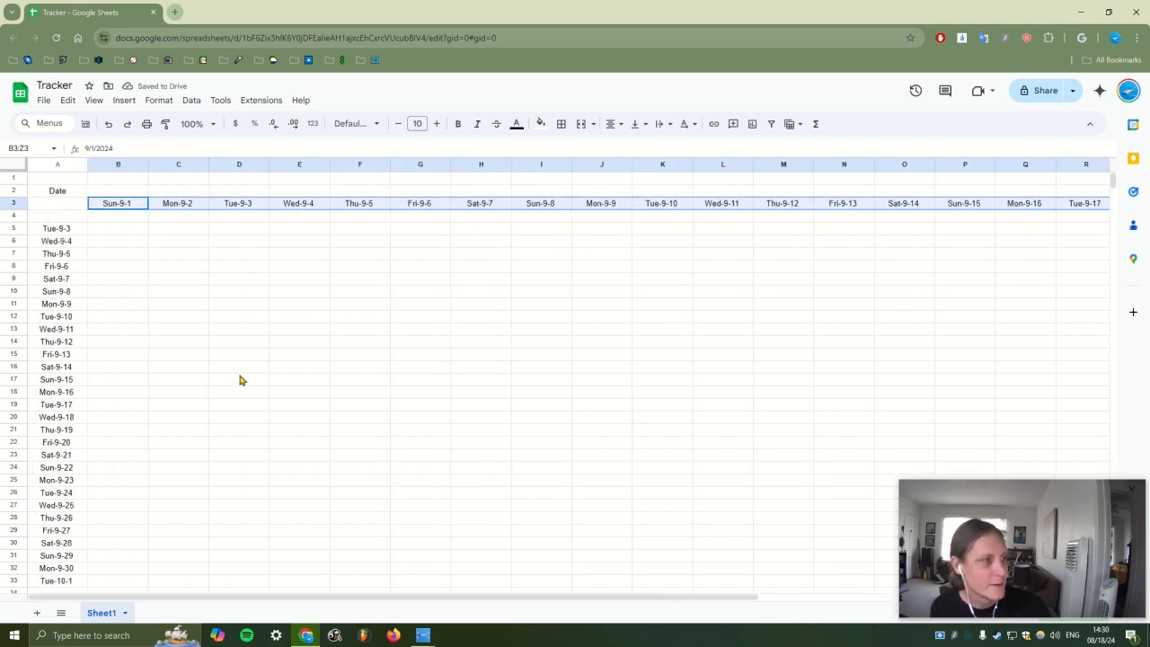
pyautogui.moveTo(45, 231); pyautogui.dragTo(45, 510)
pyautogui.press('Delete')
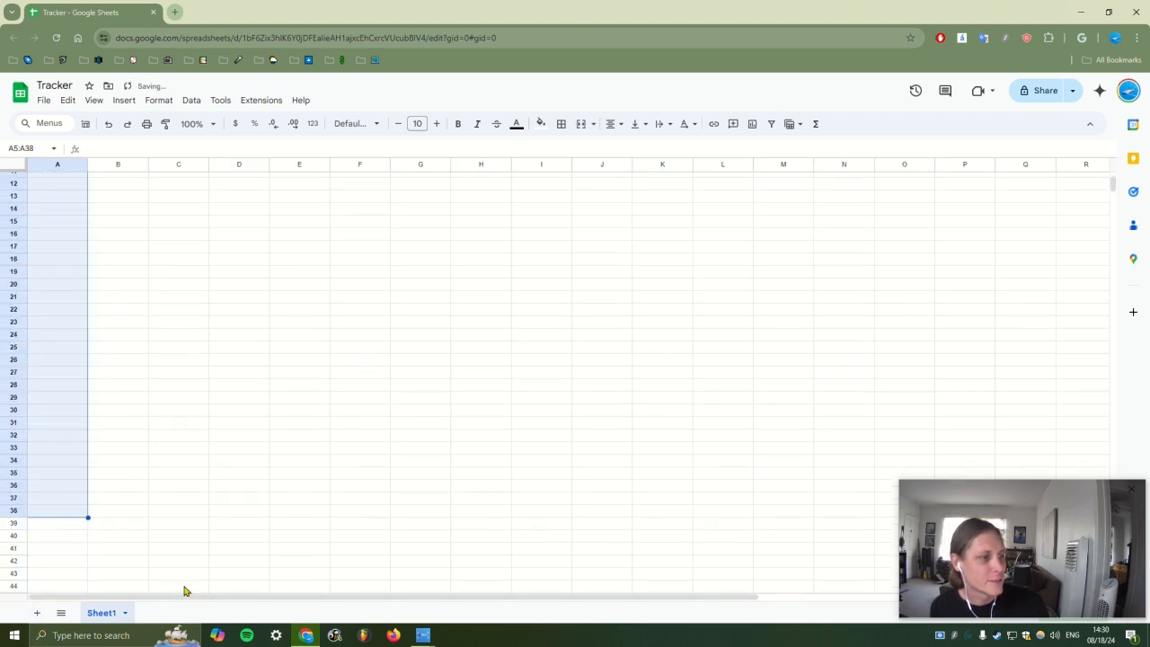
# Insert 25 new columns to the right of date columns B through Z
pyautogui.scroll(5, 209, 575)
pyautogui.click(118, 164)
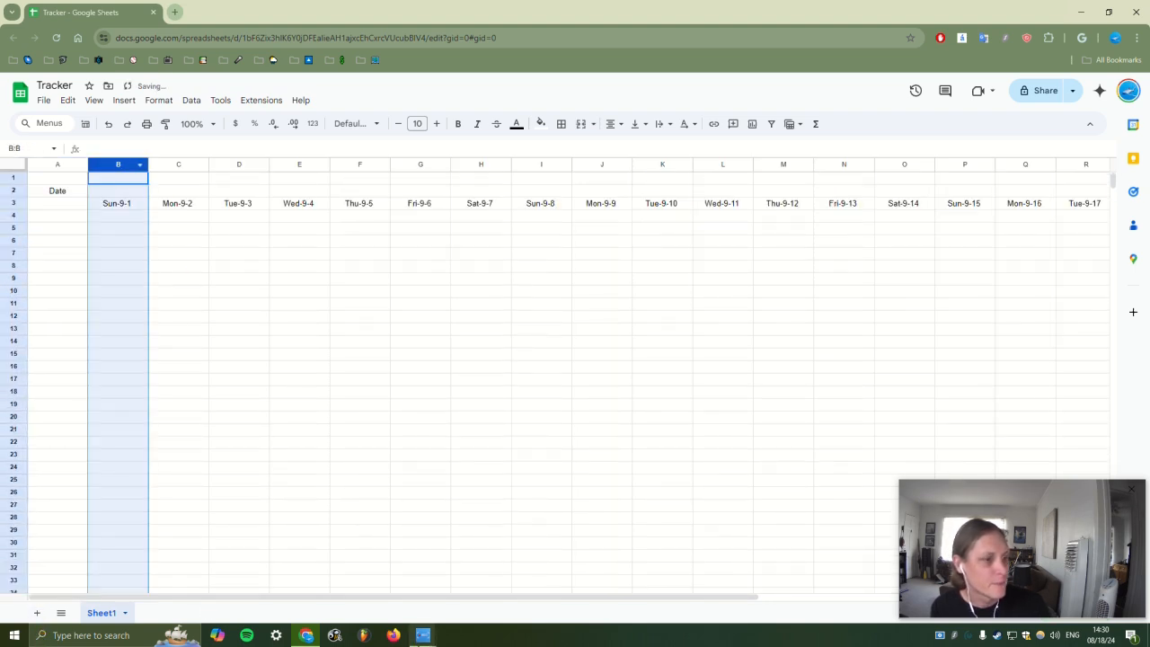
pyautogui.moveTo(429, 594); pyautogui.dragTo(843, 607)
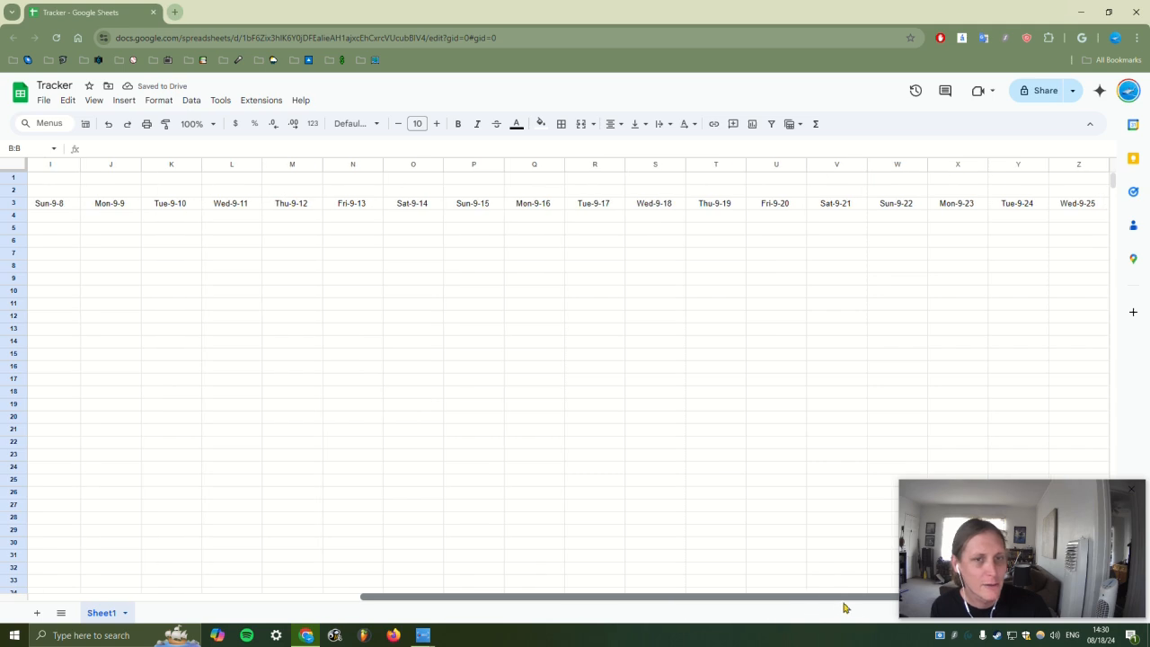
pyautogui.keyDown('shift'); pyautogui.click(1072, 165); pyautogui.keyUp('shift')
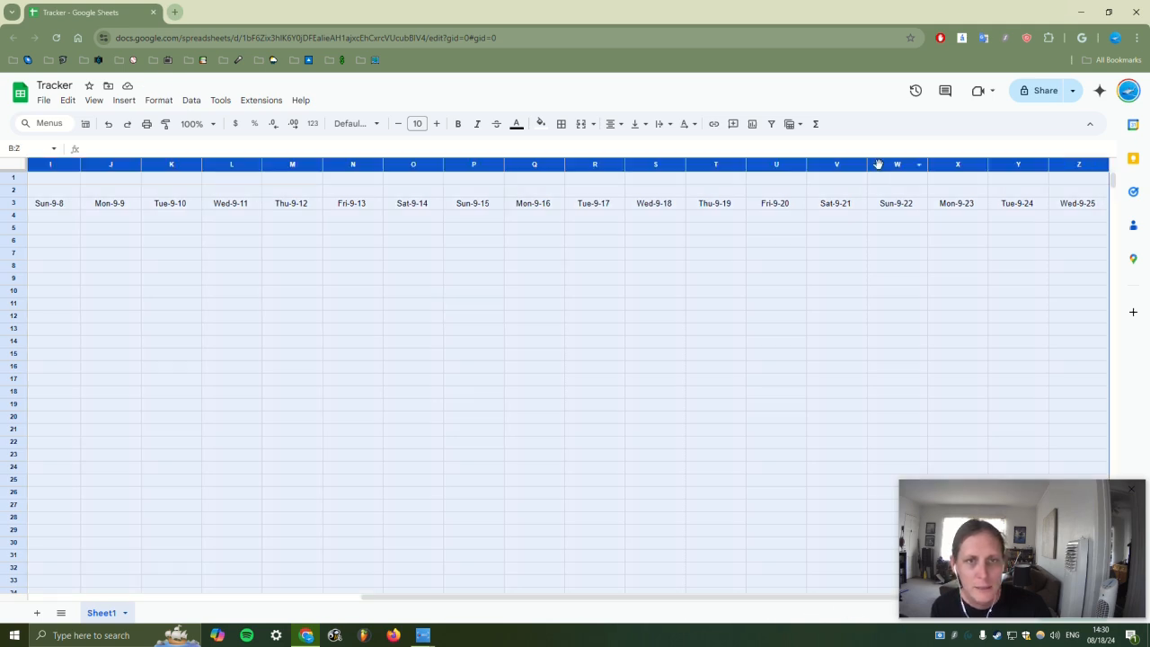
pyautogui.moveTo(927, 165); pyautogui.dragTo(908, 165)
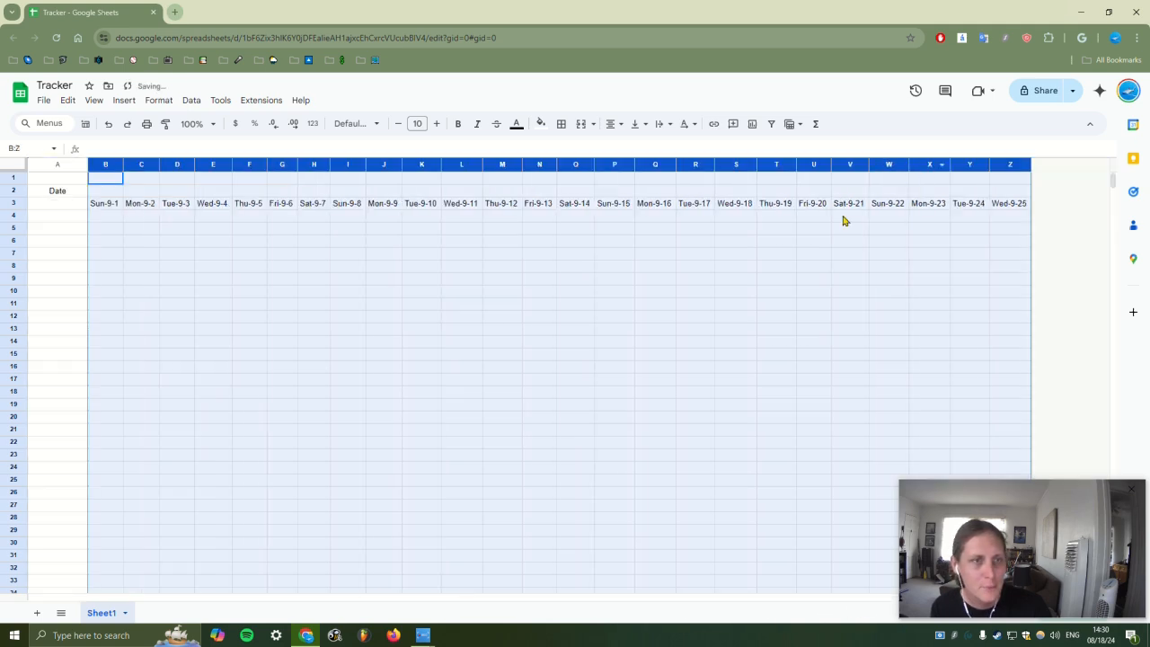
pyautogui.rightClick(1014, 164)
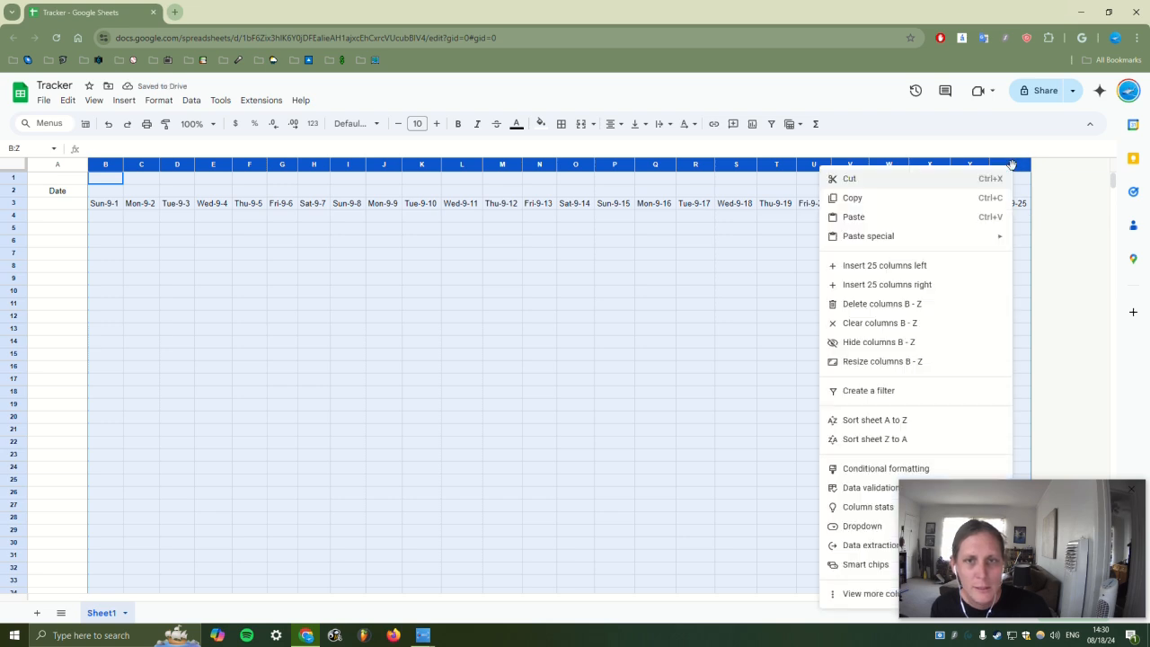
pyautogui.click(909, 285)
pyautogui.click(928, 321)
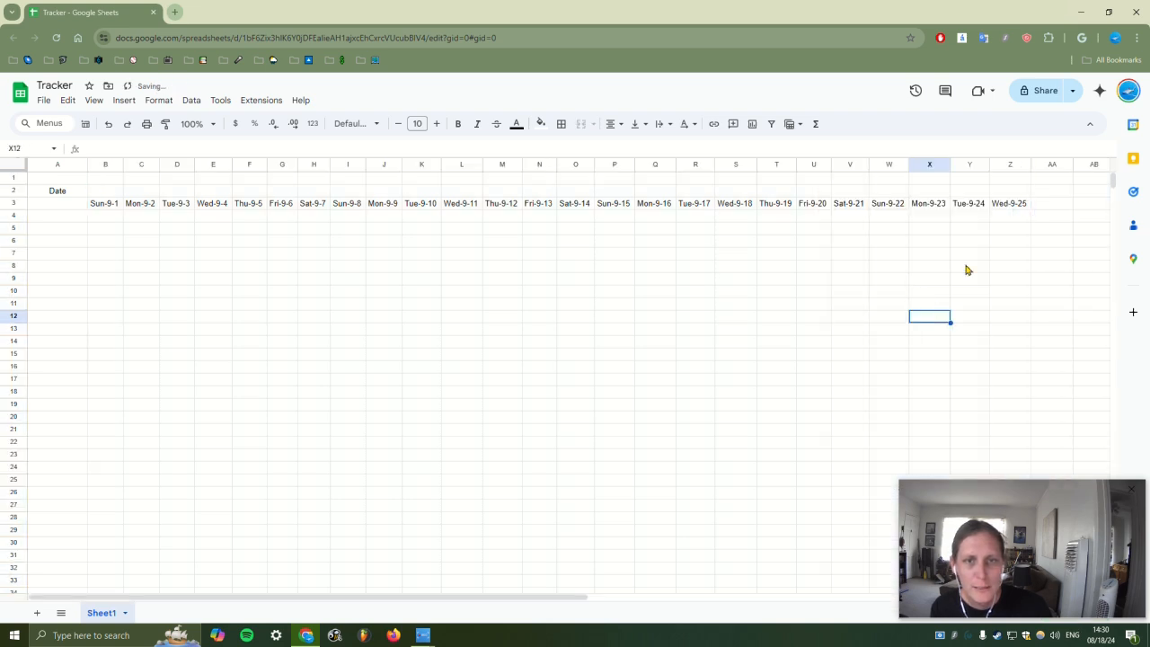
# Continue the row 3 dates to Tue-10-1 in AF3, deleting any later dates
pyautogui.moveTo(1015, 204); pyautogui.dragTo(358, 207)
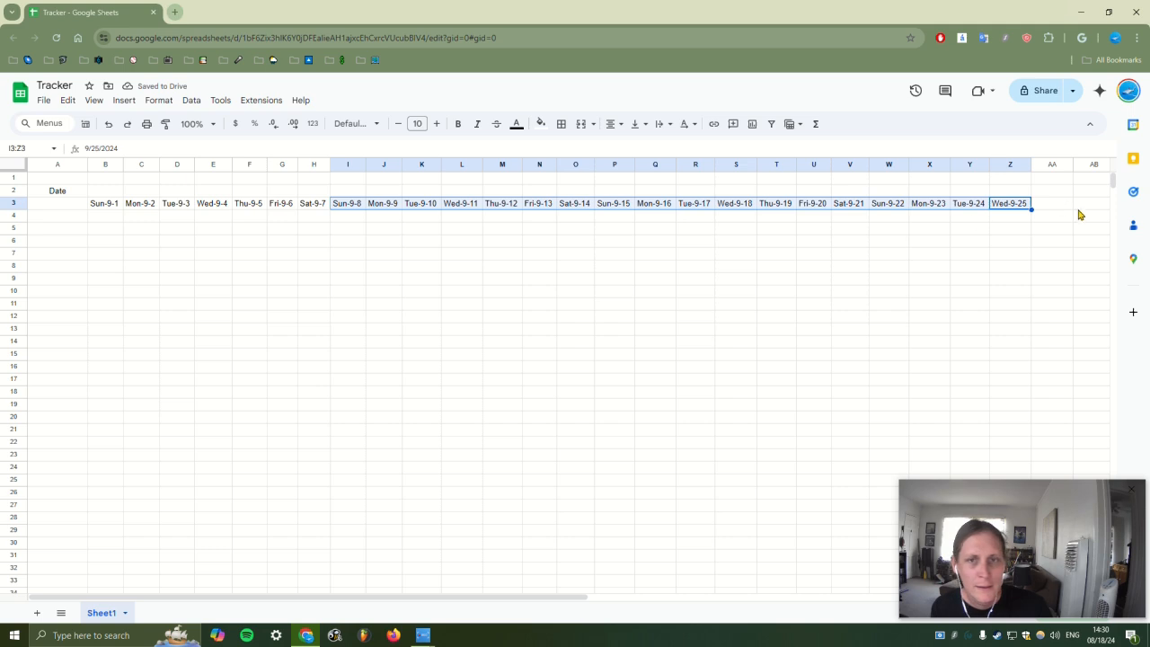
pyautogui.moveTo(1033, 209); pyautogui.dragTo(560, 213)
pyautogui.click(626, 255)
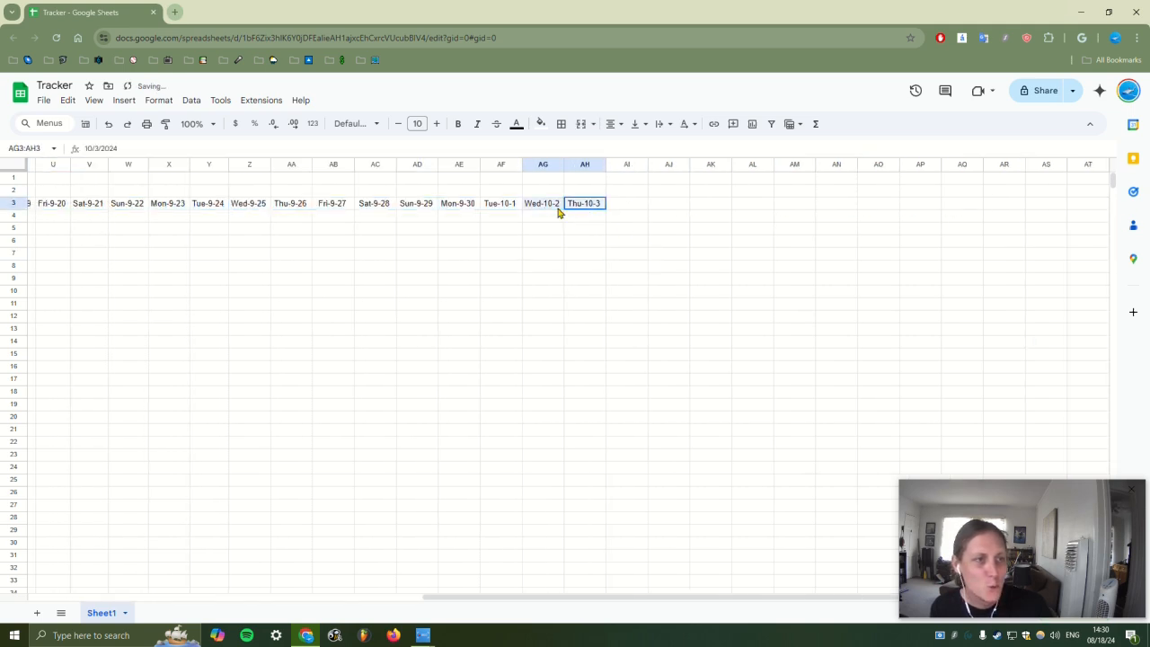
pyautogui.press('Delete')
pyautogui.moveTo(611, 597); pyautogui.dragTo(126, 594)
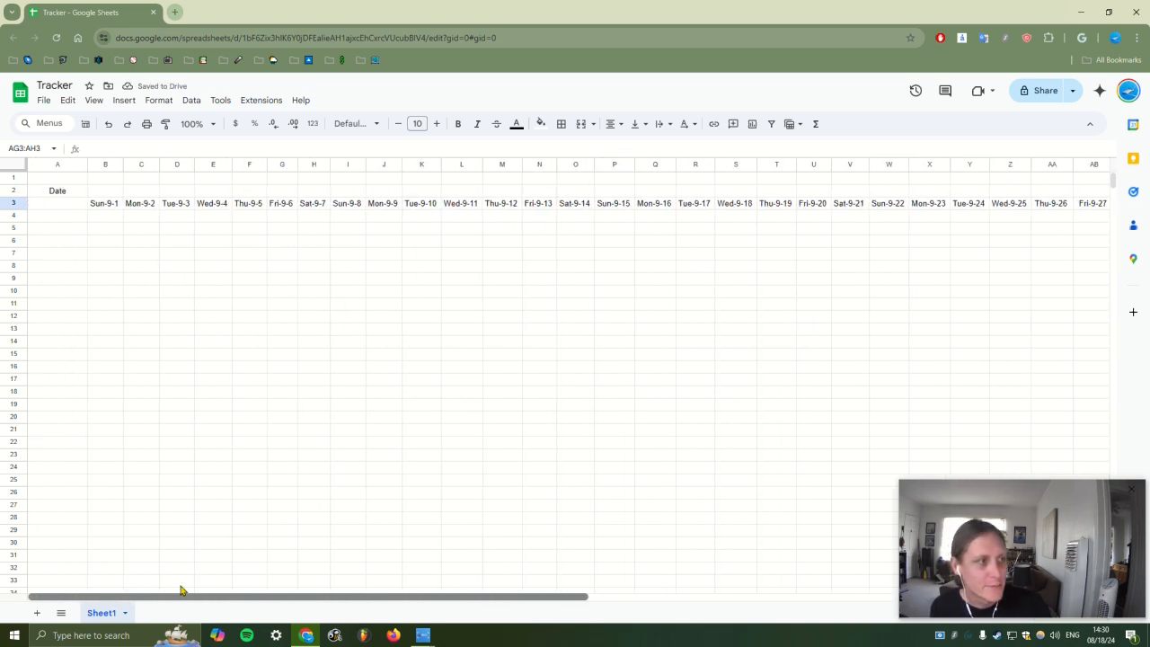
pyautogui.click(213, 409)
# Delete the Date label from cell A2
pyautogui.click(97, 206)
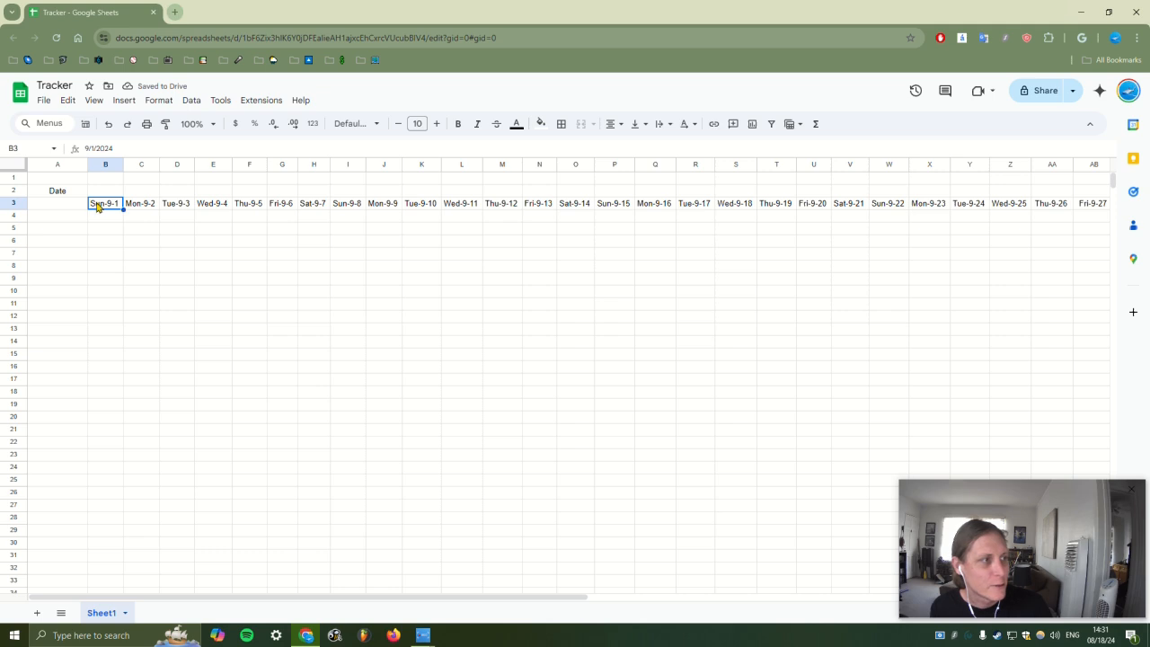
pyautogui.click(81, 217)
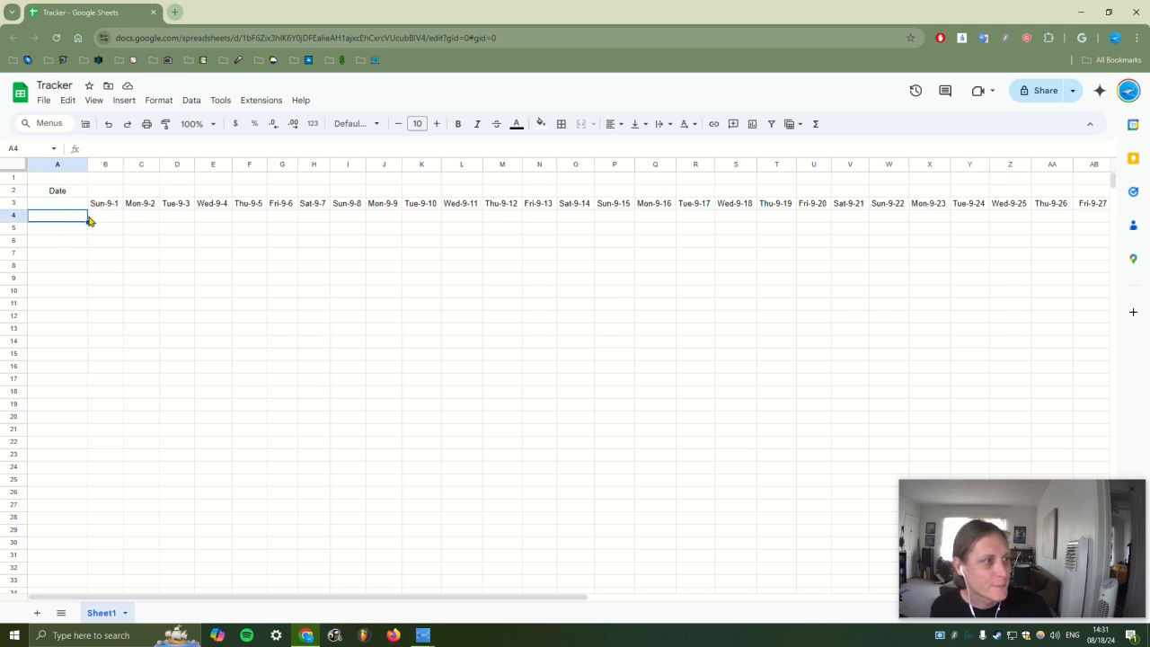
pyautogui.click(65, 192)
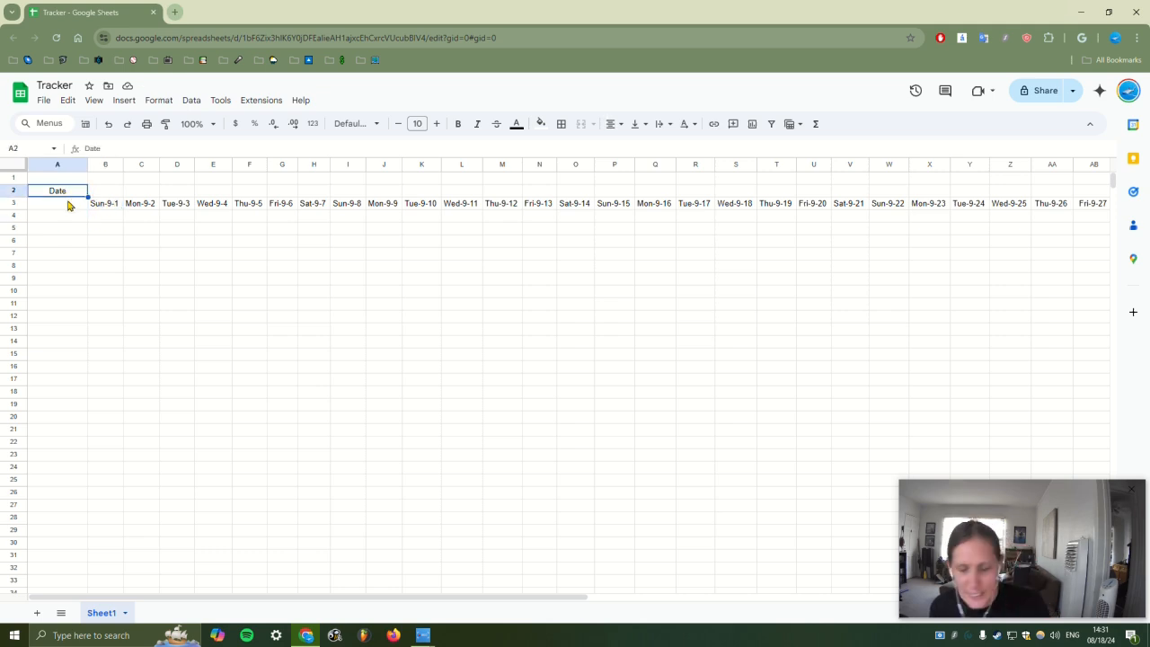
pyautogui.press('Delete')
pyautogui.click(70, 220)
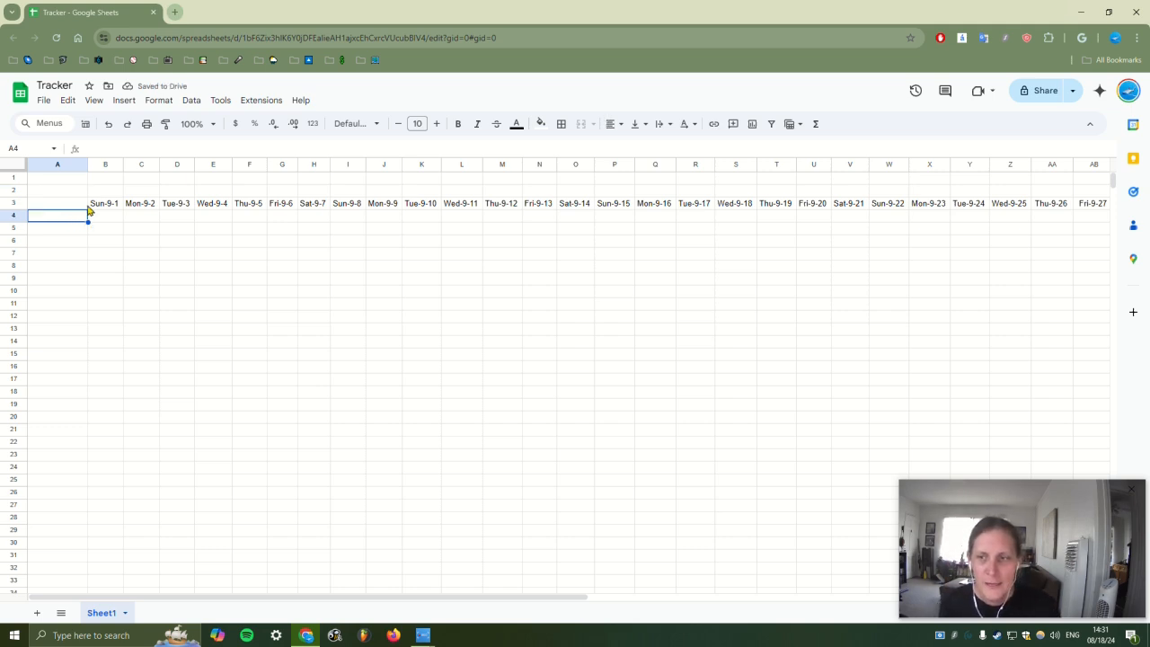
# Enter the habits Go for a jog, Make my bed and Go poop in A4:A6
pyautogui.write('Go for a jogh')
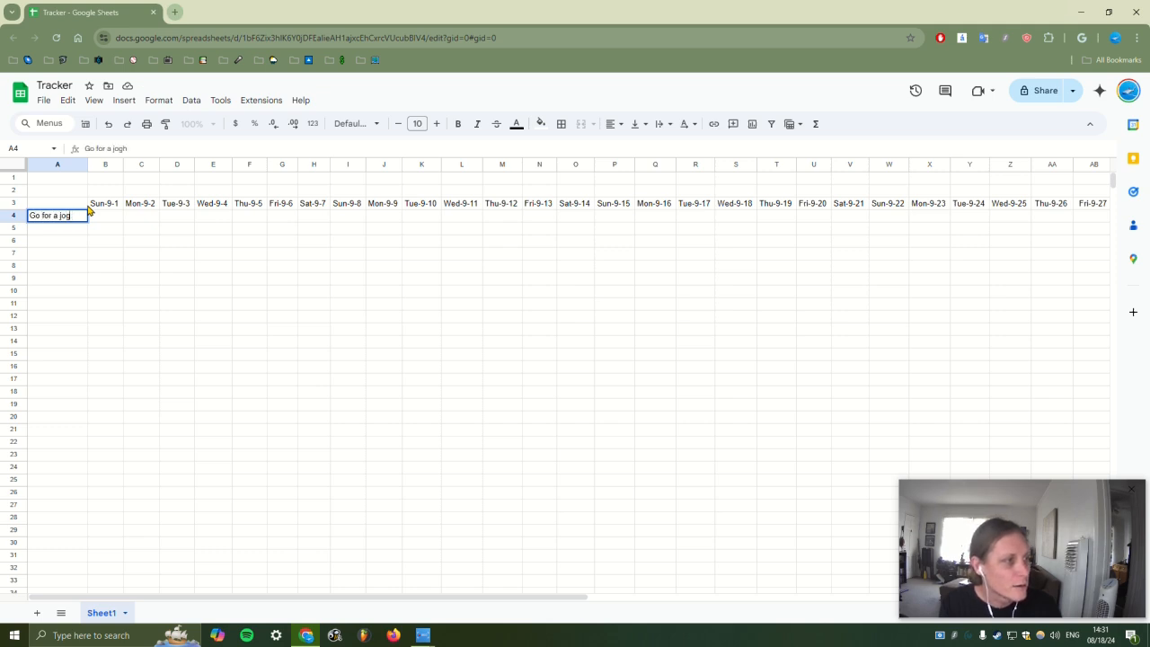
pyautogui.press('Return')
pyautogui.write('Make my bed')
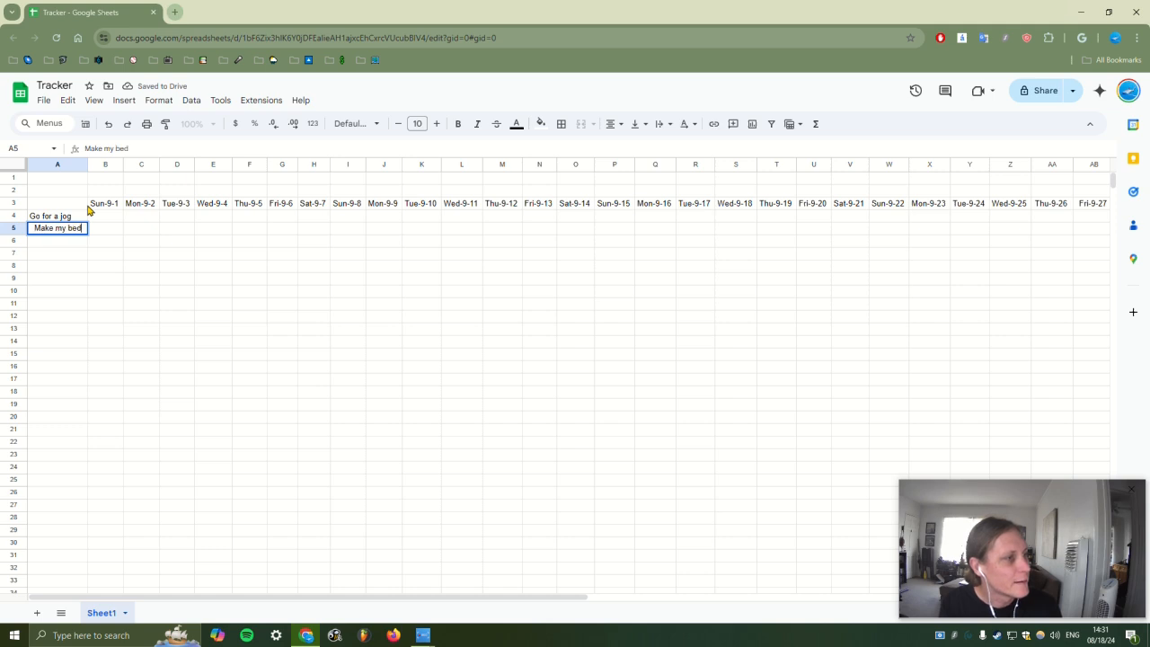
pyautogui.press('Return')
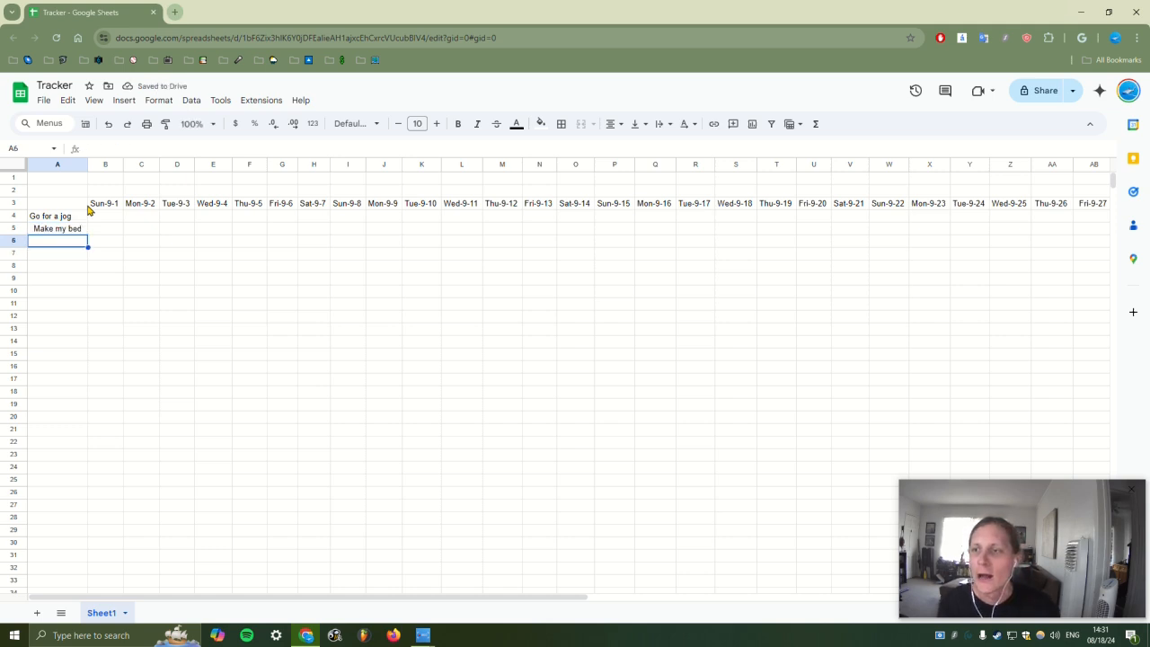
pyautogui.write('Go poop')
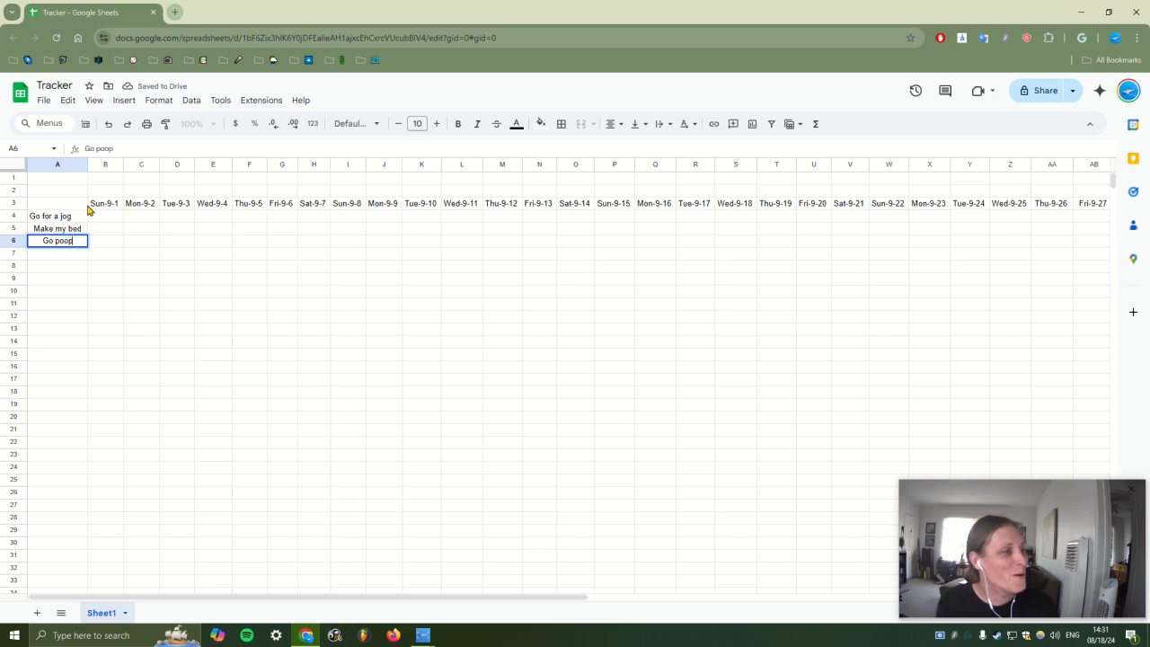
pyautogui.press('Return')
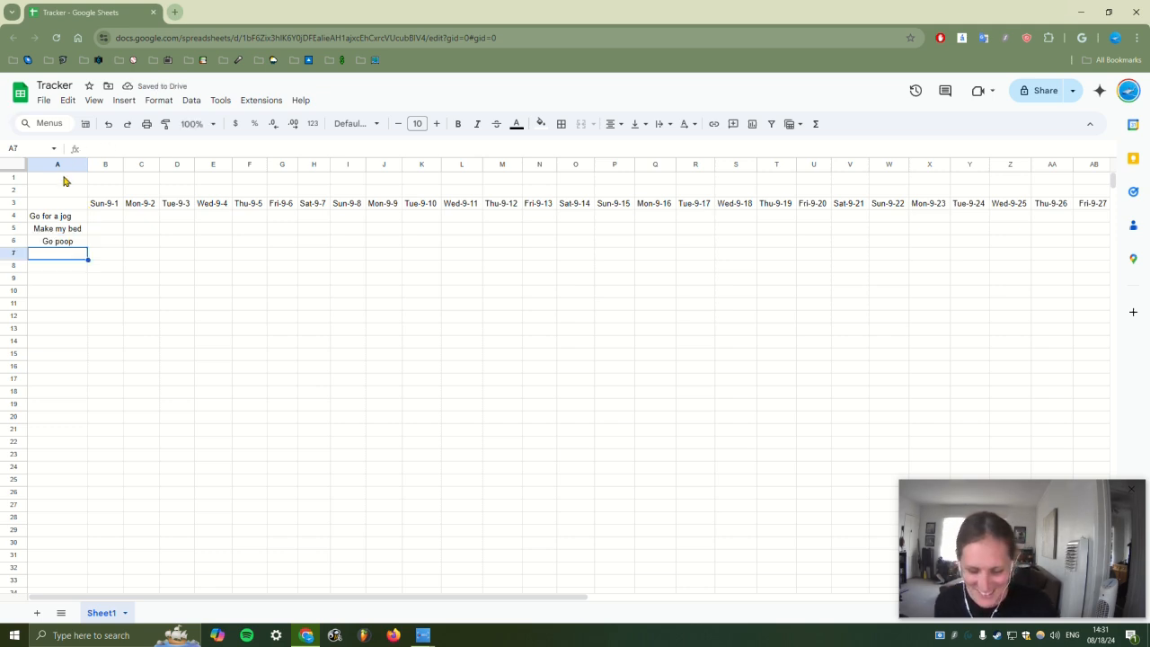
# Right-align all text in column A
pyautogui.click(72, 165)
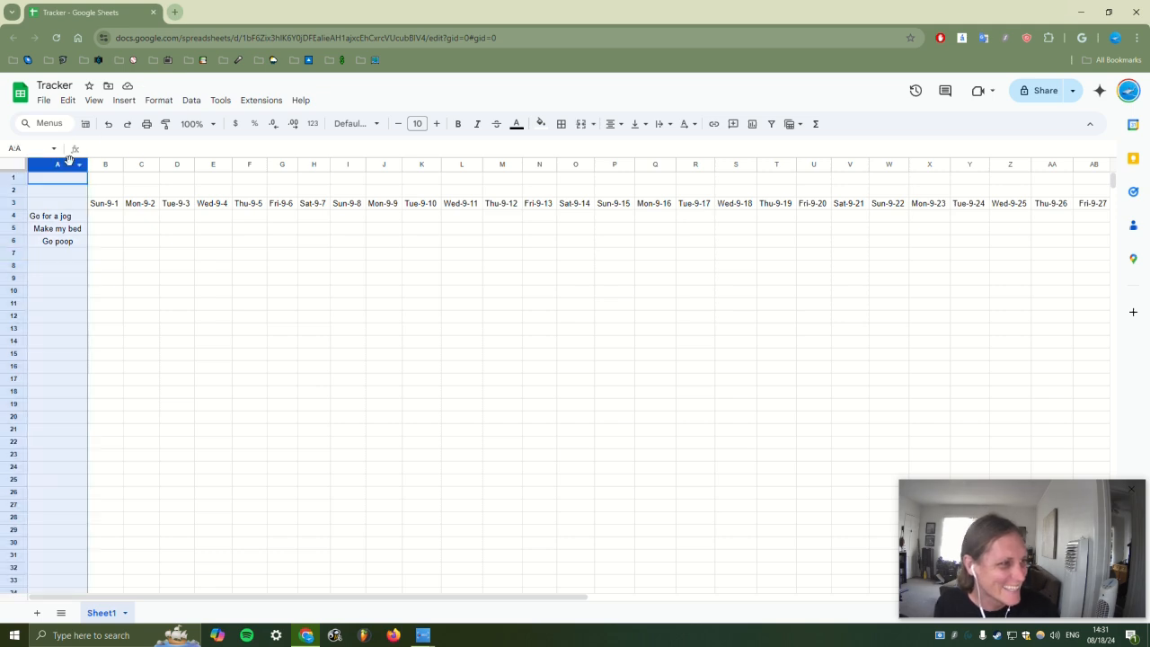
pyautogui.click(614, 123)
pyautogui.click(655, 147)
pyautogui.click(61, 277)
# Add Eat a veggie, Have a fruit and Take a shower in A7:A9
pyautogui.click(61, 245)
pyautogui.click(64, 254)
pyautogui.write('Eat a veggie')
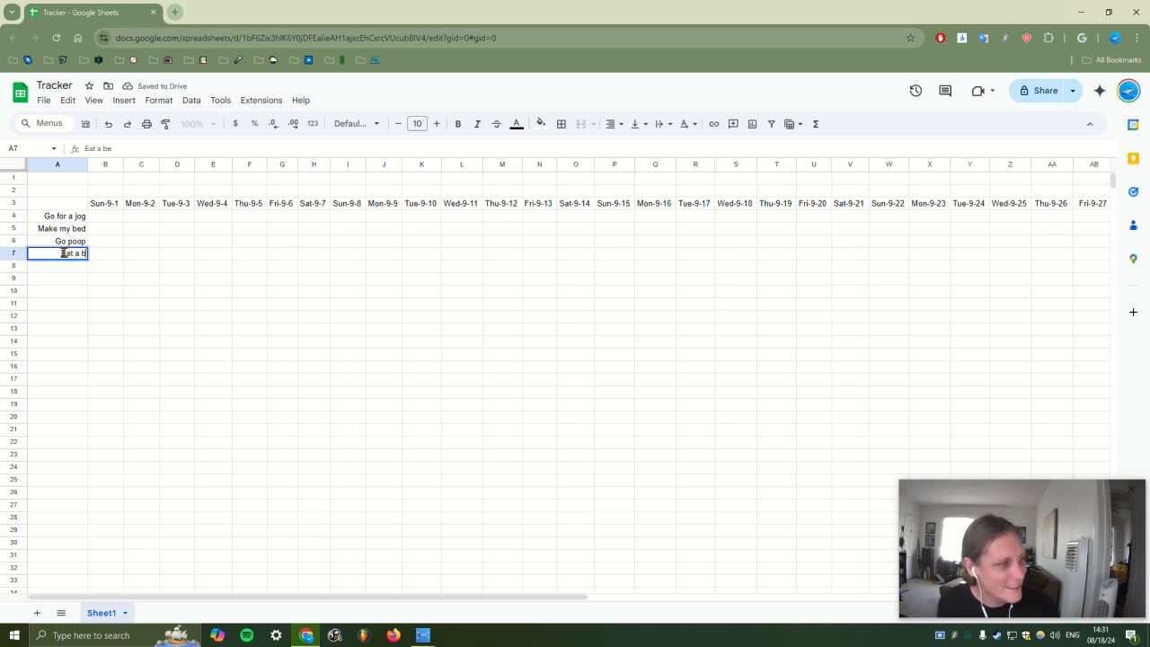
pyautogui.press('Return')
pyautogui.write('Have a g')
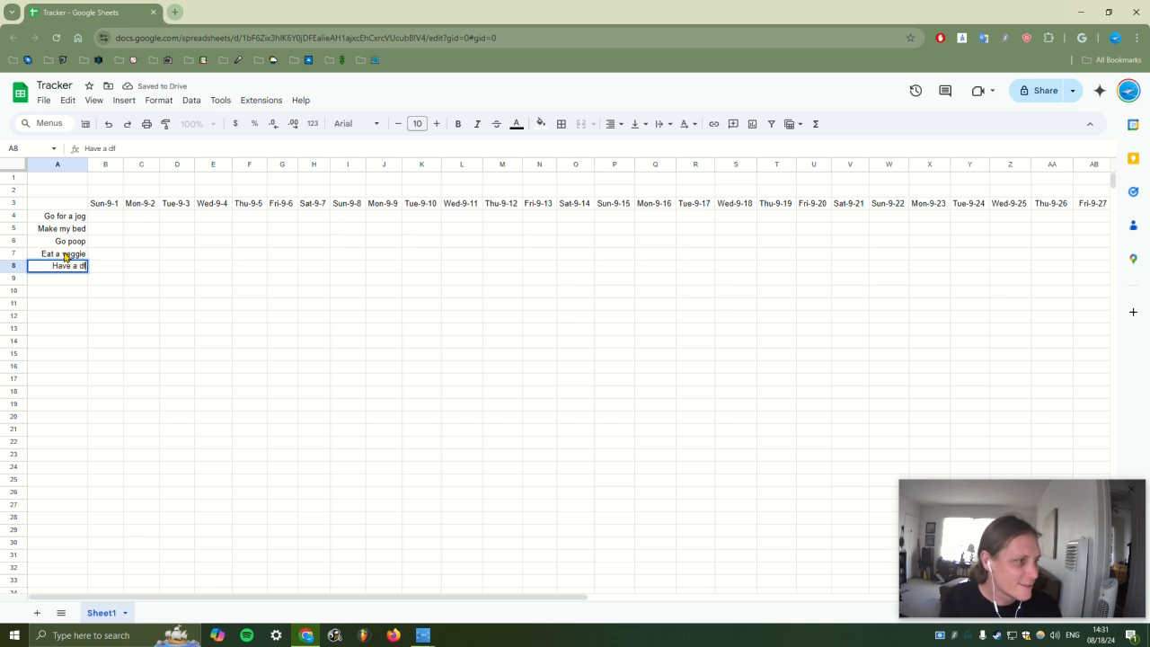
pyautogui.press('BackSpace')
pyautogui.write('fruit')
pyautogui.press('Return')
pyautogui.write('Take a shower')
pyautogui.press('Return')
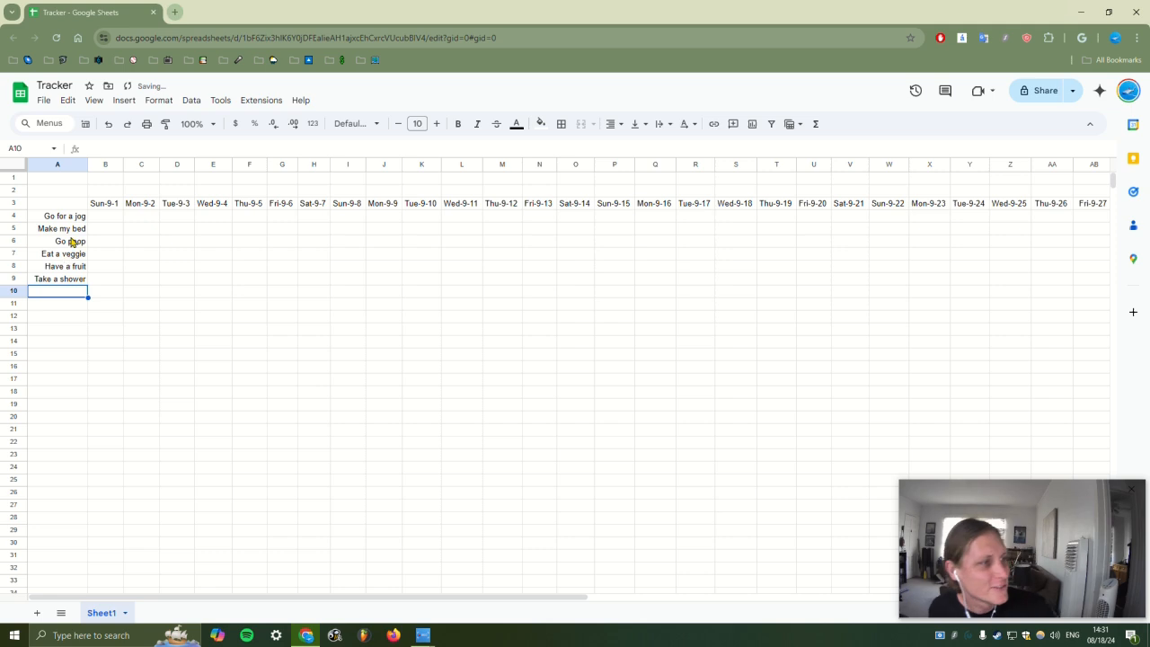
pyautogui.moveTo(67, 218); pyautogui.dragTo(293, 296)
# Apply all borders to every cell of the habit grid A4:AF10
pyautogui.moveTo(695, 600); pyautogui.dragTo(101, 584)
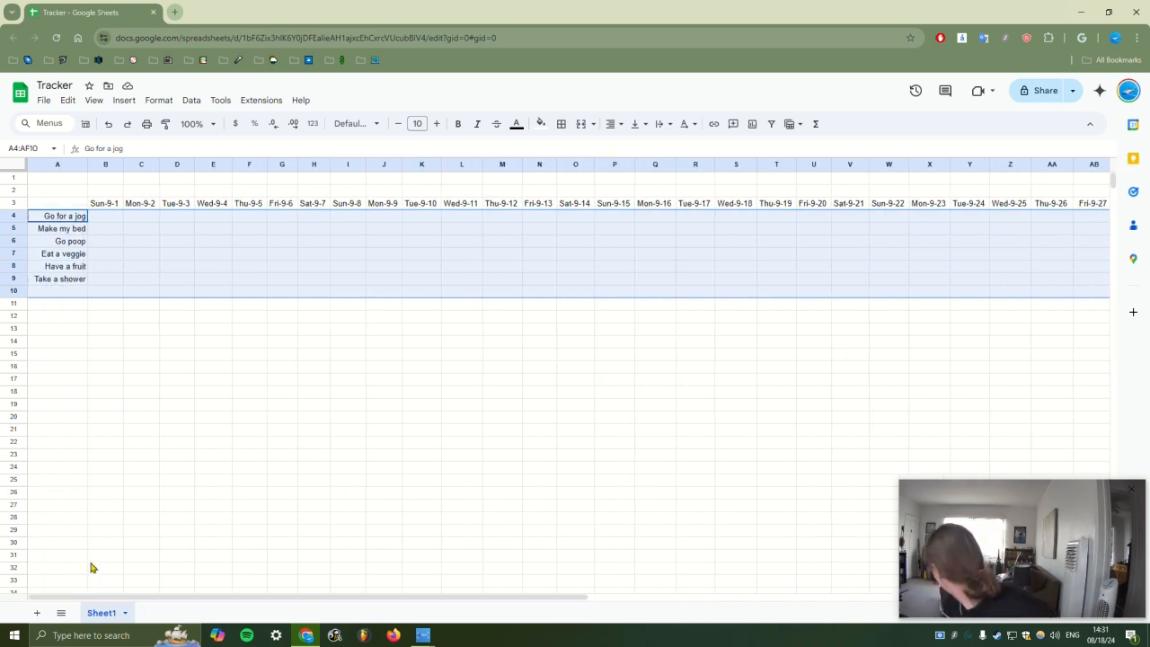
pyautogui.click(561, 123)
pyautogui.click(568, 150)
pyautogui.click(503, 382)
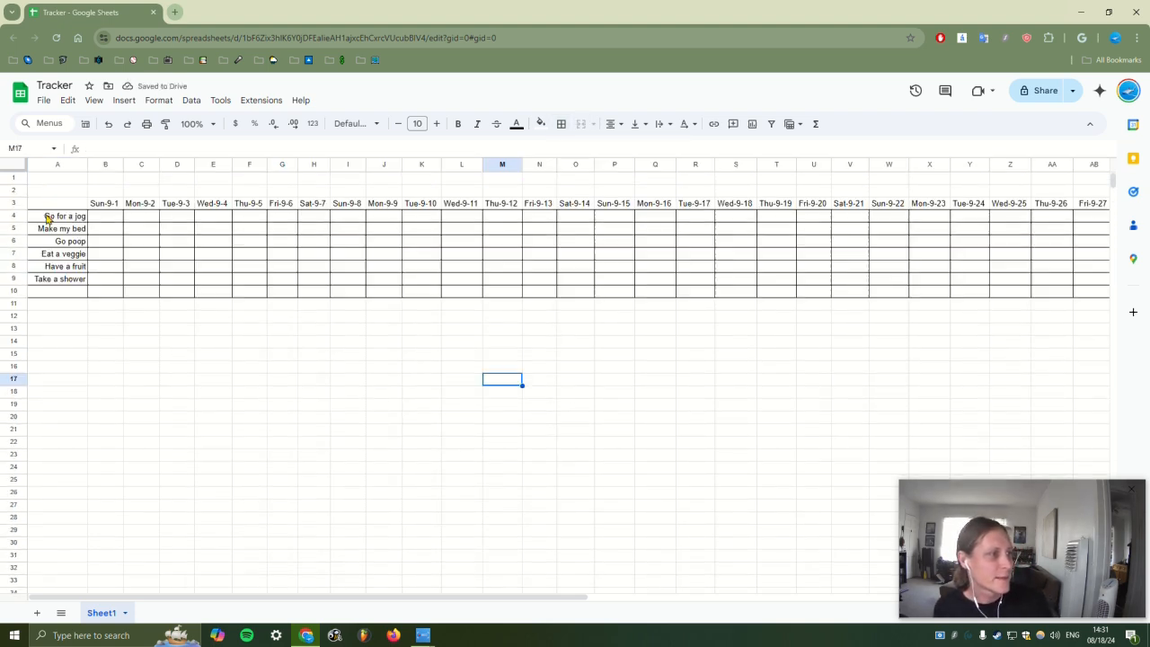
# Insert an empty column to the left of column A
pyautogui.rightClick(54, 164)
pyautogui.click(143, 264)
pyautogui.click(281, 417)
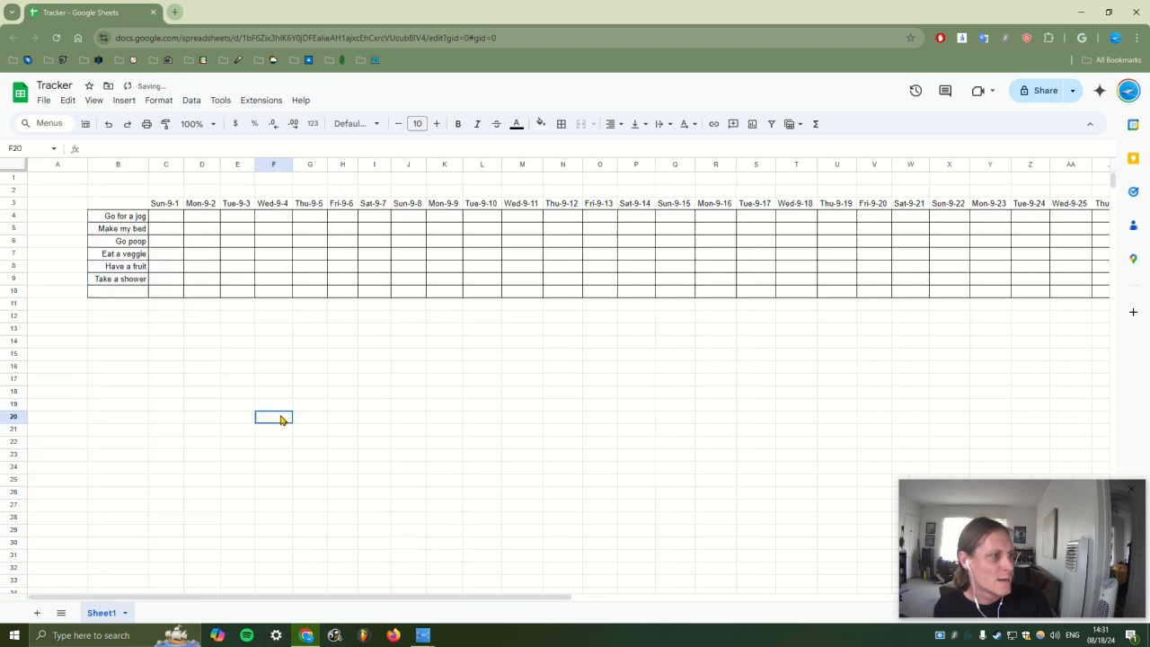
# Reduce the whole sheet's font size to 8 and narrow the date columns
pyautogui.hotkey('ctrl', 'a')
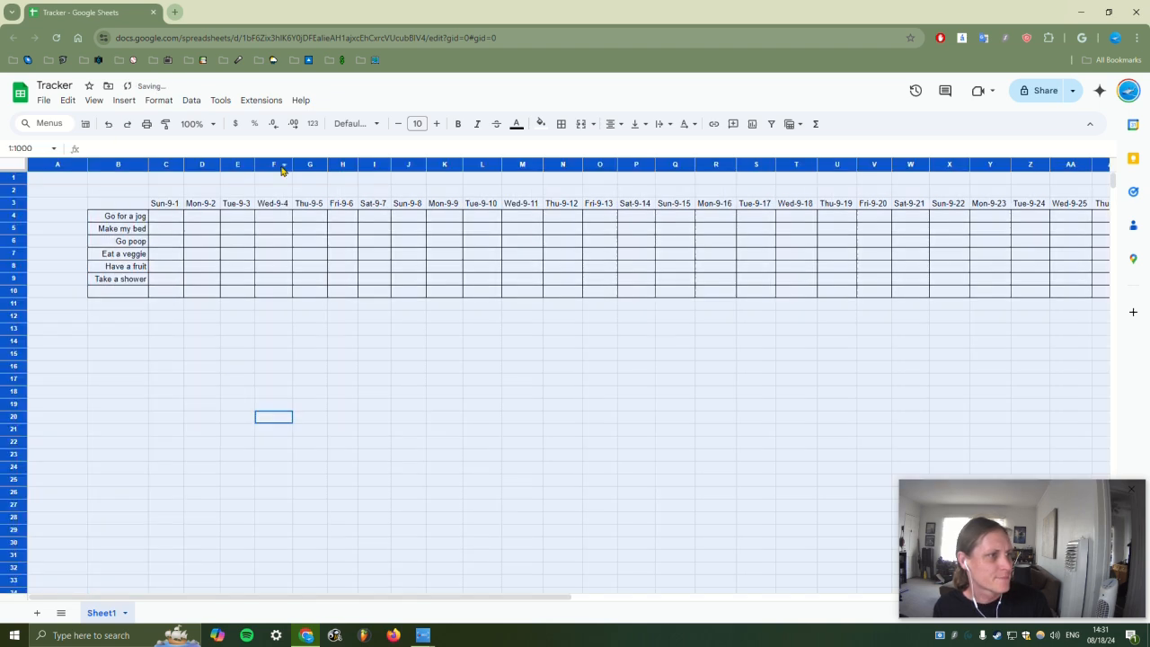
pyautogui.moveTo(149, 166); pyautogui.dragTo(150, 165)
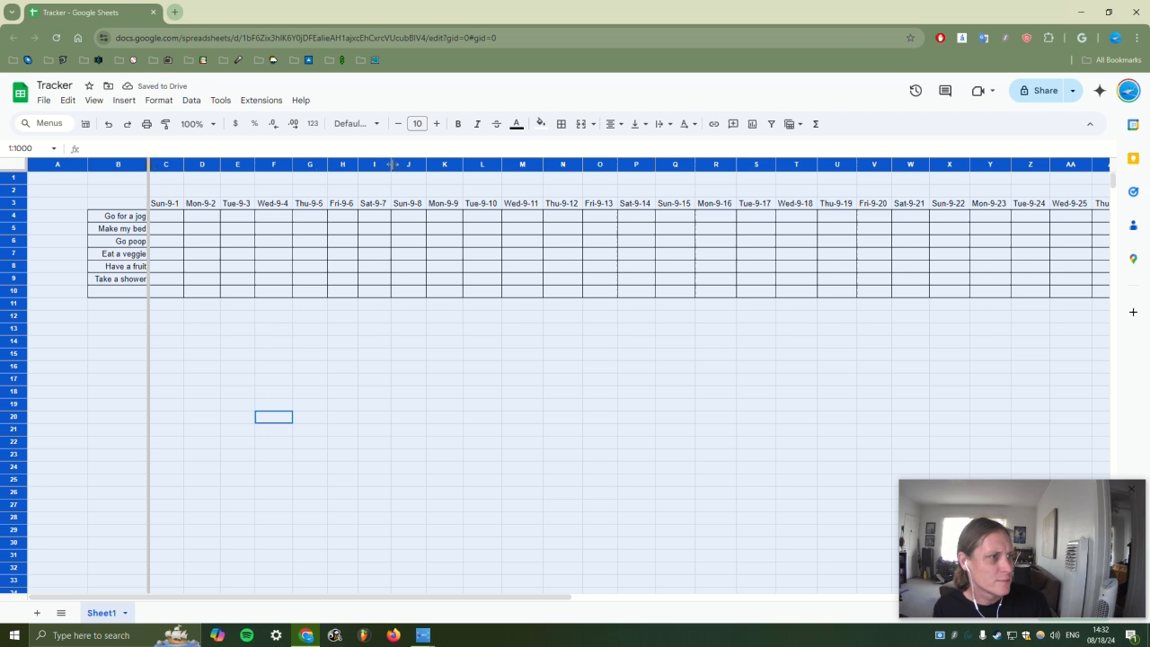
pyautogui.click(398, 123)
pyautogui.click(398, 123)
pyautogui.moveTo(386, 166); pyautogui.dragTo(335, 166)
pyautogui.click(733, 479)
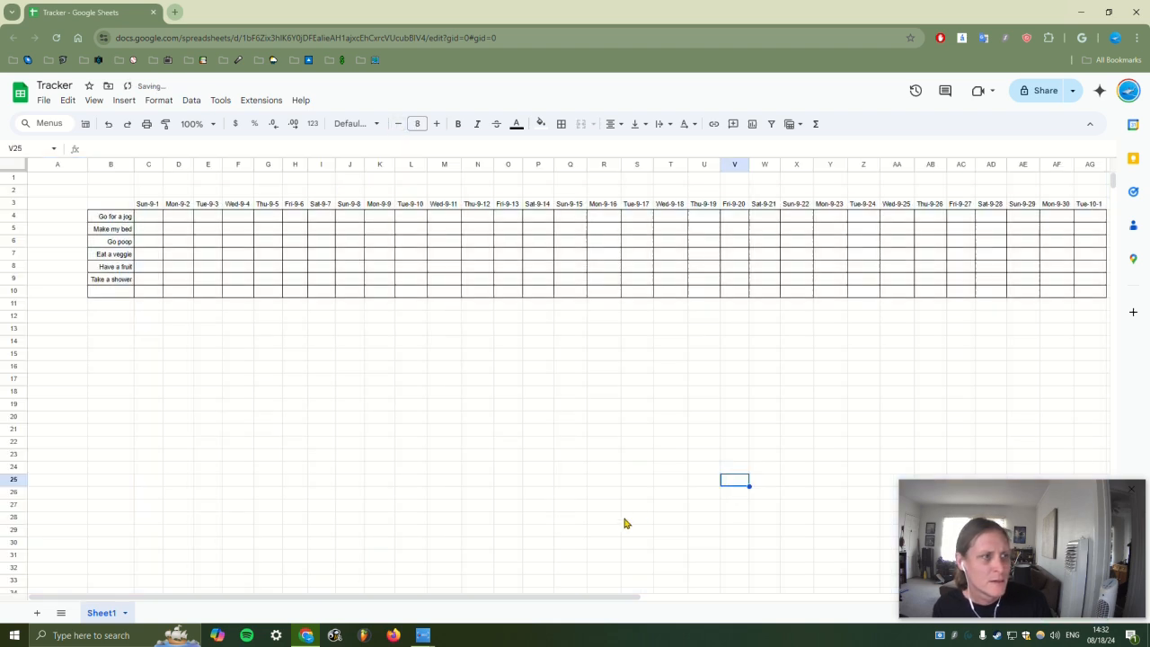
# Add the habit 'Take out the trash' in cell B10
pyautogui.click(97, 297)
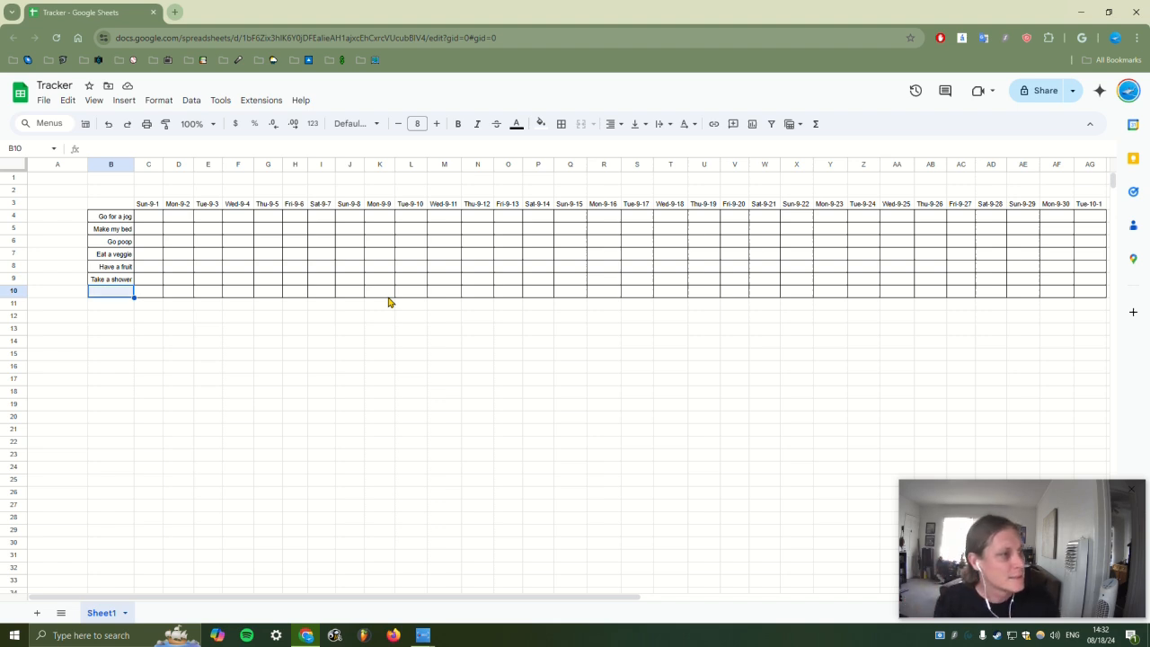
pyautogui.write('Take out')
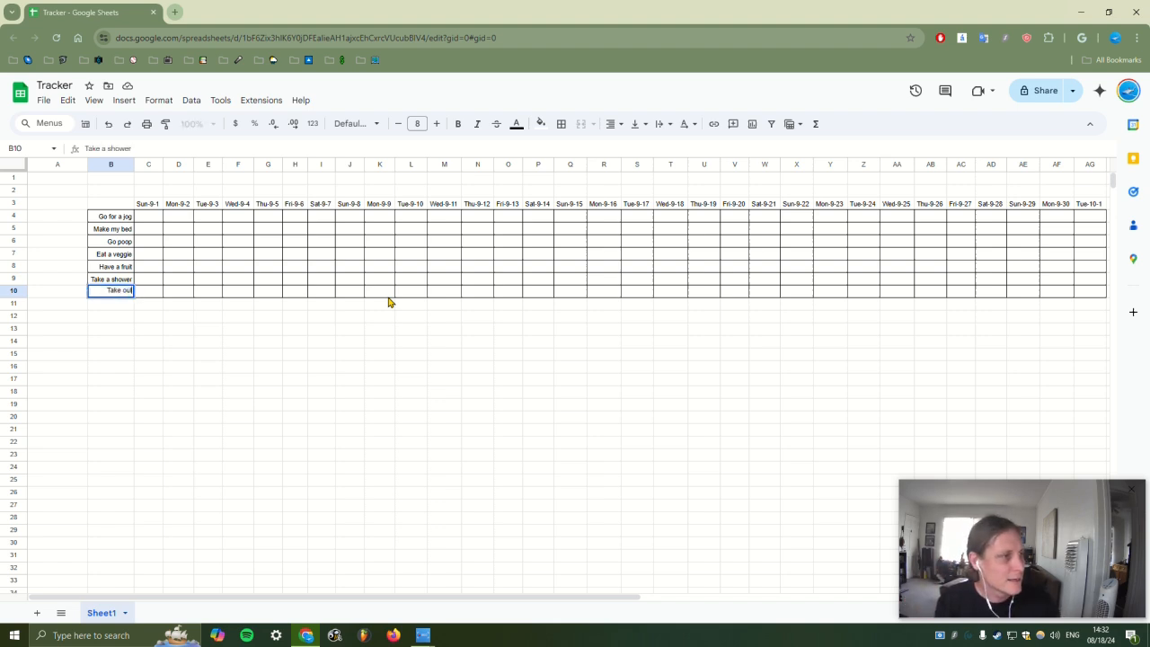
pyautogui.write(' the trash')
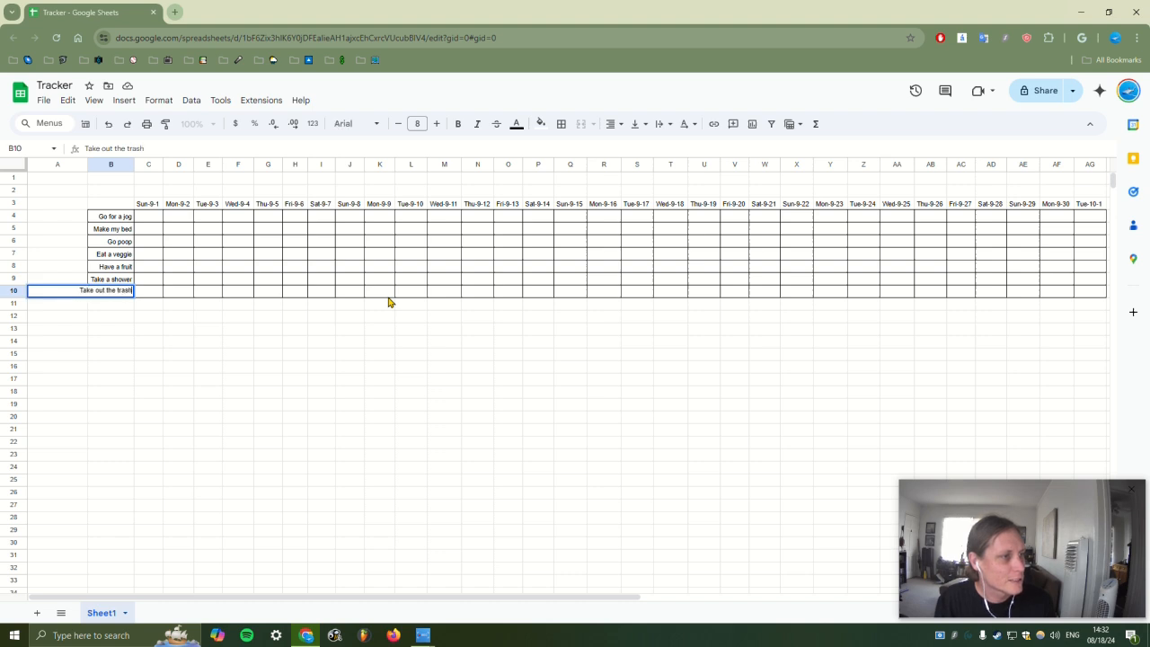
pyautogui.press('Return')
pyautogui.click(93, 292)
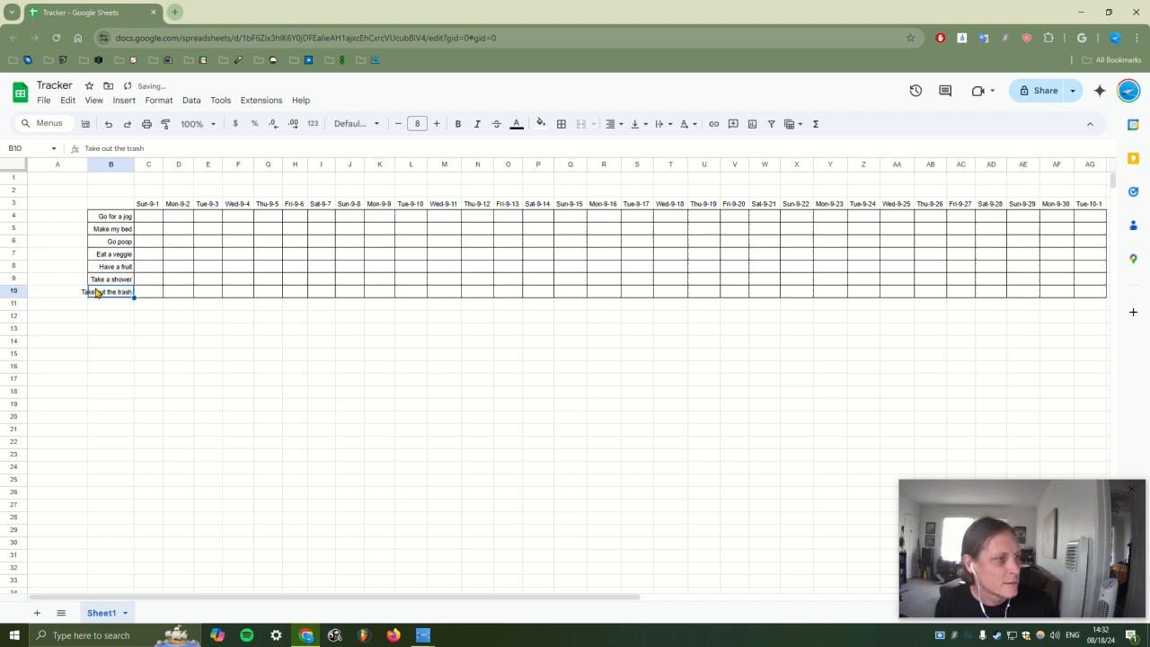
# Autofit column B to the longest habit and make column A narrow
pyautogui.doubleClick(135, 164)
pyautogui.moveTo(87, 164); pyautogui.dragTo(39, 175)
pyautogui.click(289, 420)
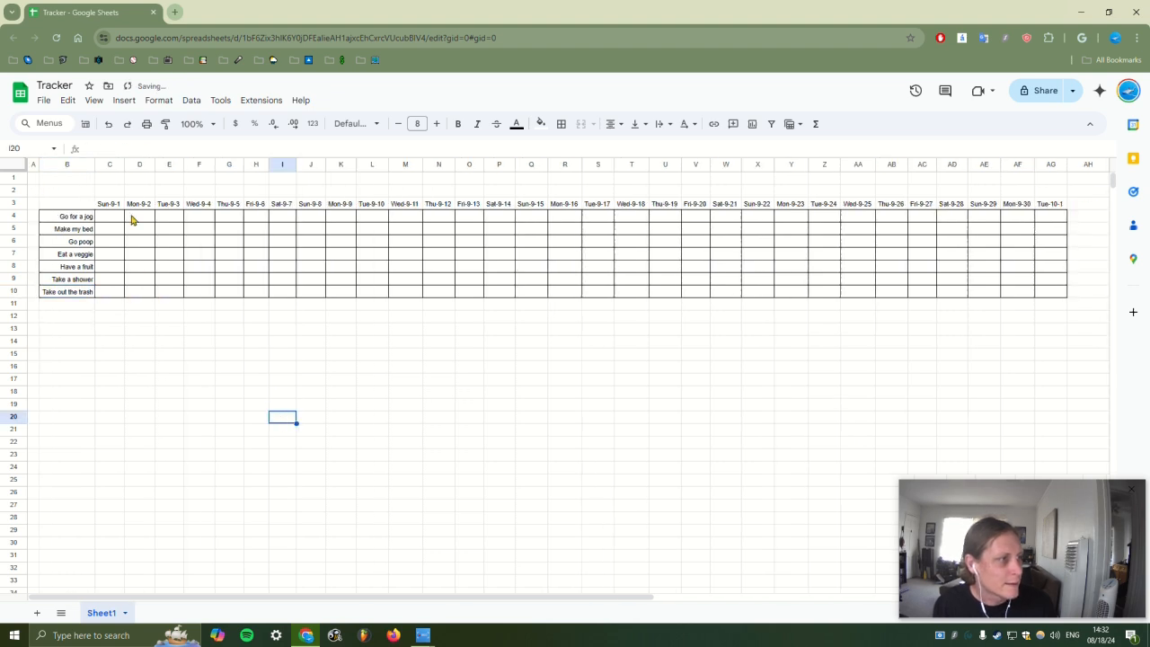
pyautogui.moveTo(109, 205); pyautogui.dragTo(793, 206)
# Apply all borders with a thin line style to the date row
pyautogui.click(562, 124)
pyautogui.click(568, 150)
pyautogui.click(670, 170)
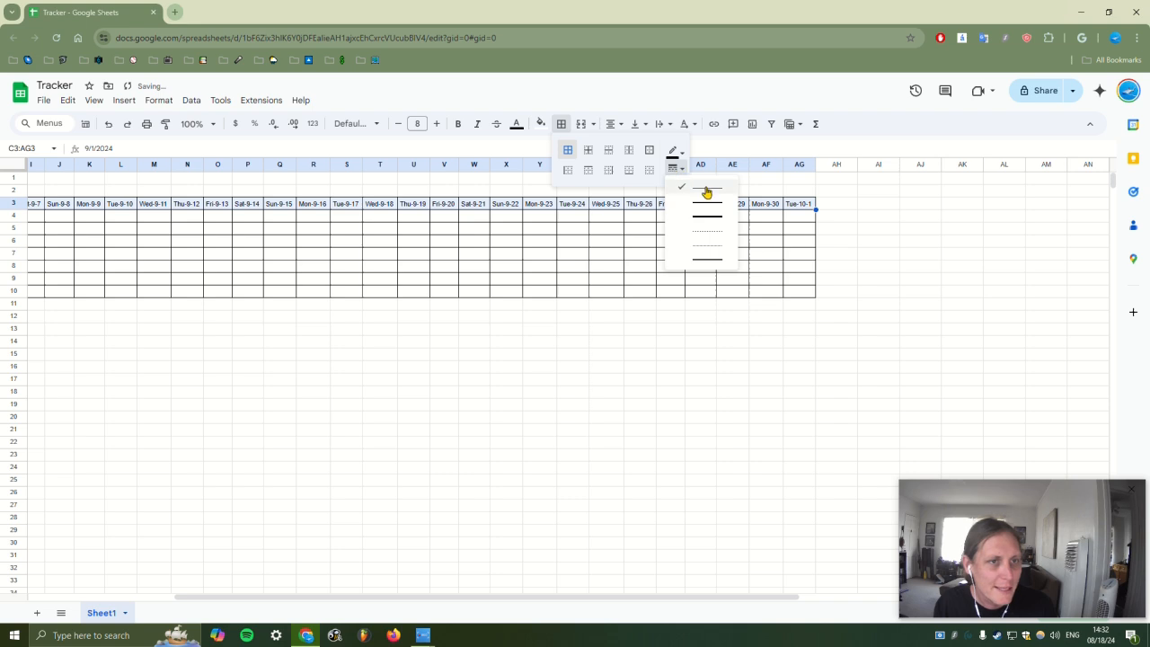
pyautogui.click(701, 203)
pyautogui.click(671, 170)
pyautogui.click(683, 189)
pyautogui.click(769, 280)
# Draw a thick outer border around the habit grid C3:AG10
pyautogui.moveTo(799, 292); pyautogui.dragTo(115, 215)
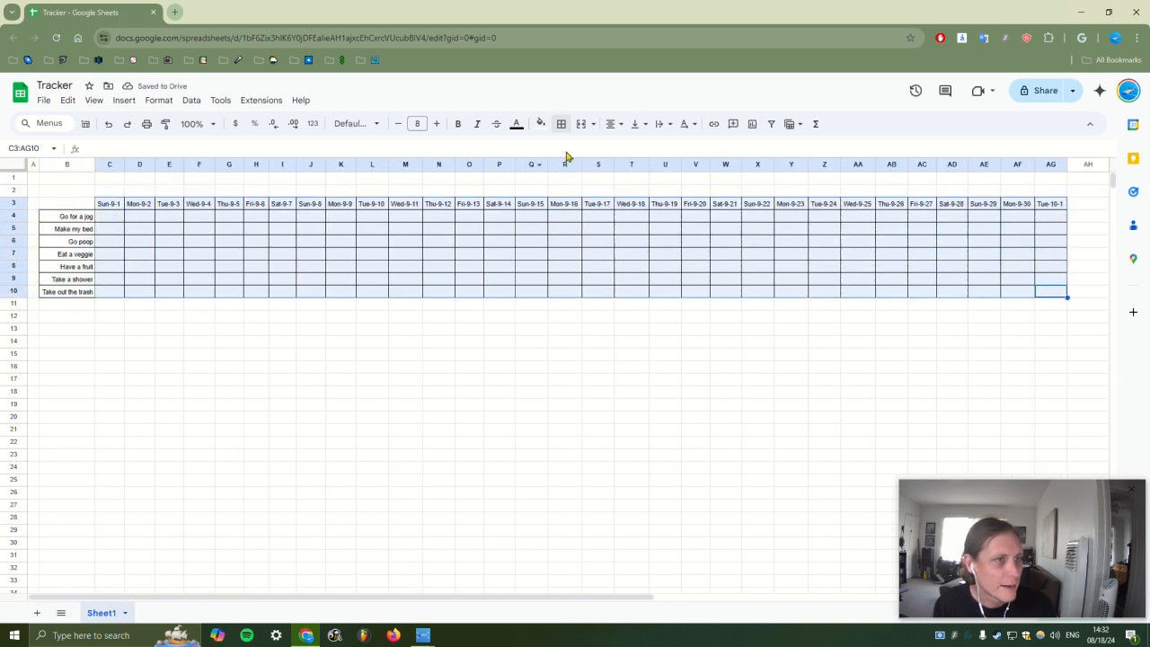
pyautogui.click(560, 123)
pyautogui.click(675, 170)
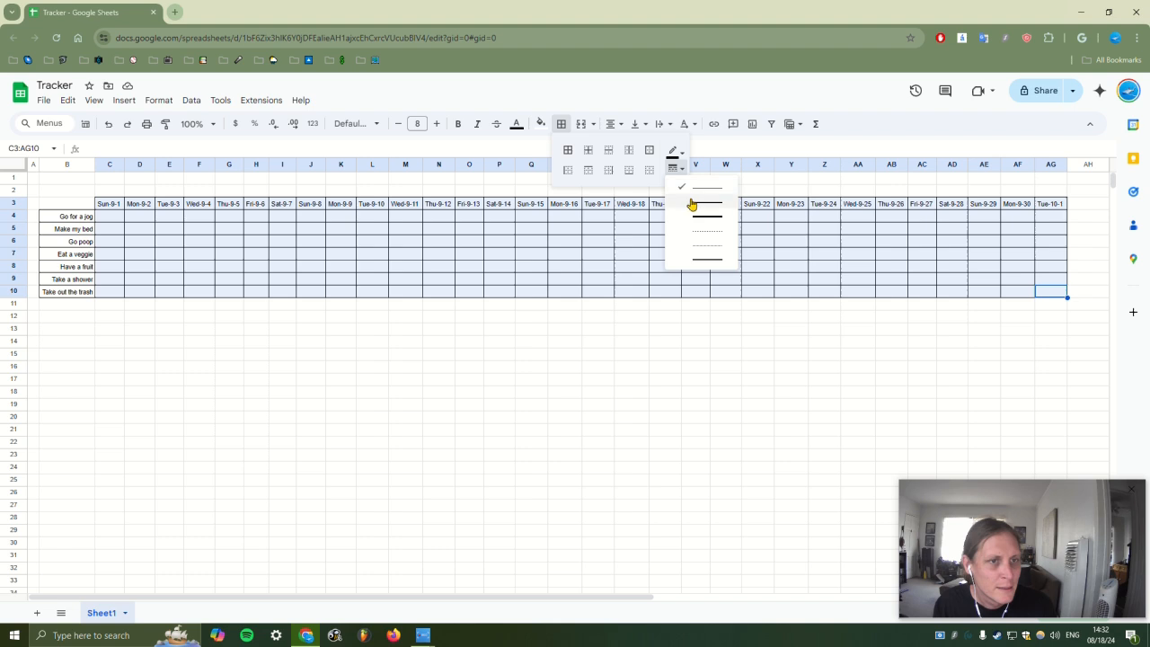
pyautogui.click(690, 202)
pyautogui.click(648, 149)
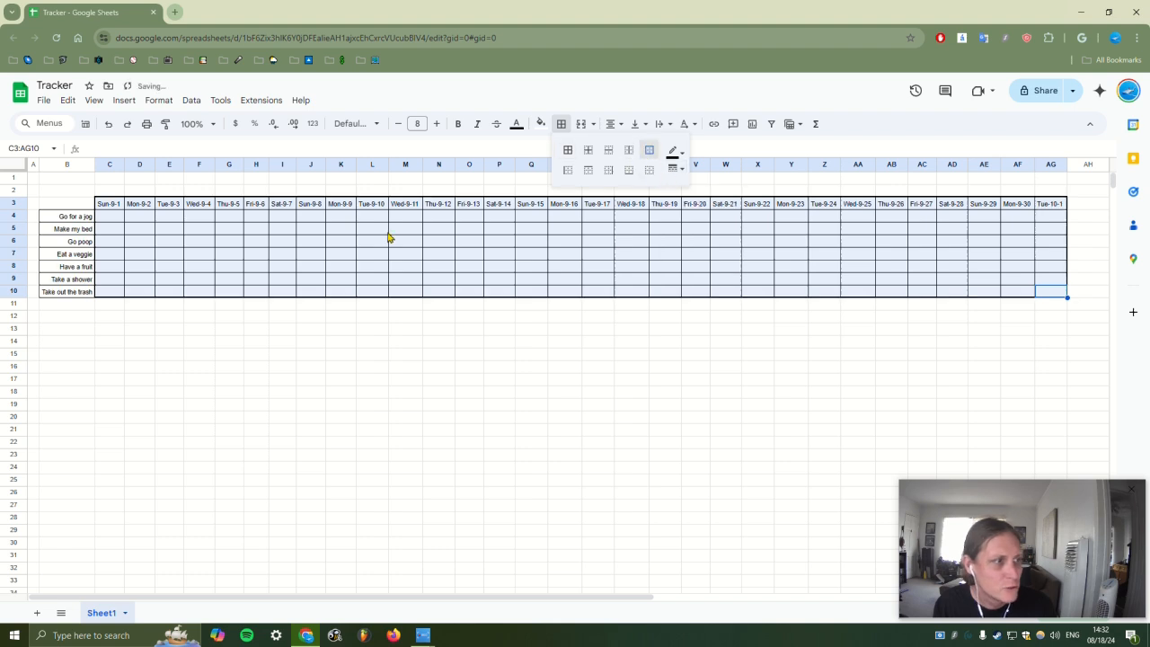
# Outline the habit names B4:B10 with a thick outer border
pyautogui.moveTo(63, 218); pyautogui.dragTo(74, 293)
pyautogui.click(561, 123)
pyautogui.click(675, 169)
pyautogui.click(688, 193)
pyautogui.click(647, 151)
pyautogui.click(566, 265)
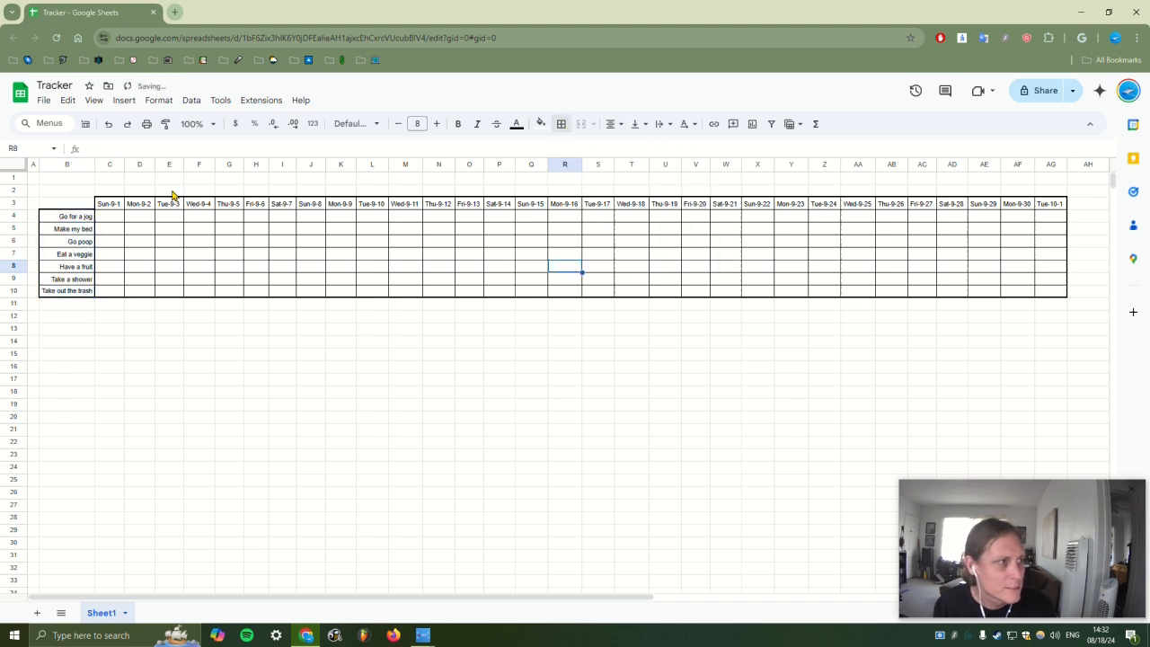
# Outline the date header row C3:AG3 with a thick outer border
pyautogui.moveTo(115, 209); pyautogui.dragTo(863, 208)
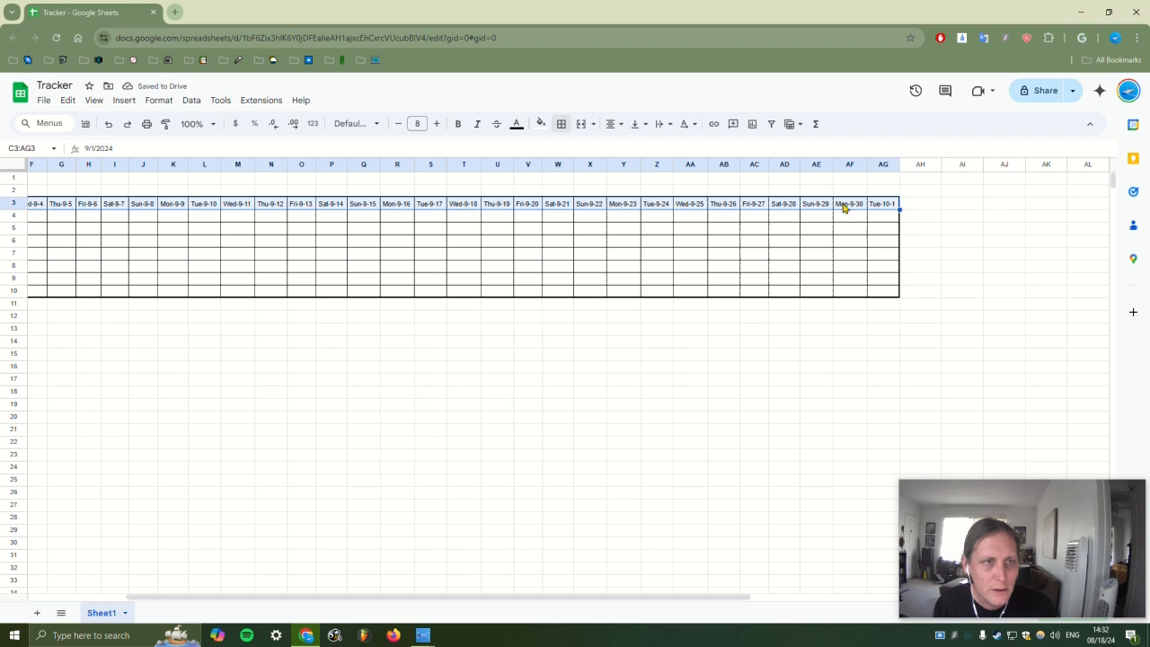
pyautogui.click(566, 126)
pyautogui.click(647, 151)
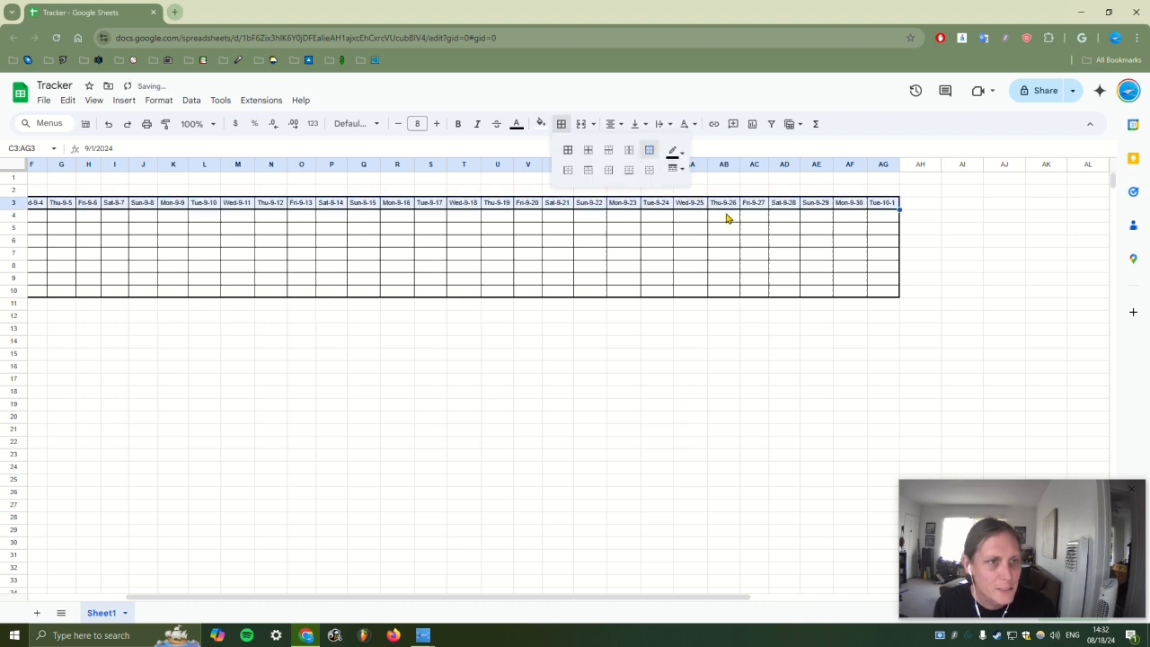
pyautogui.click(703, 588)
pyautogui.moveTo(703, 593); pyautogui.dragTo(350, 593)
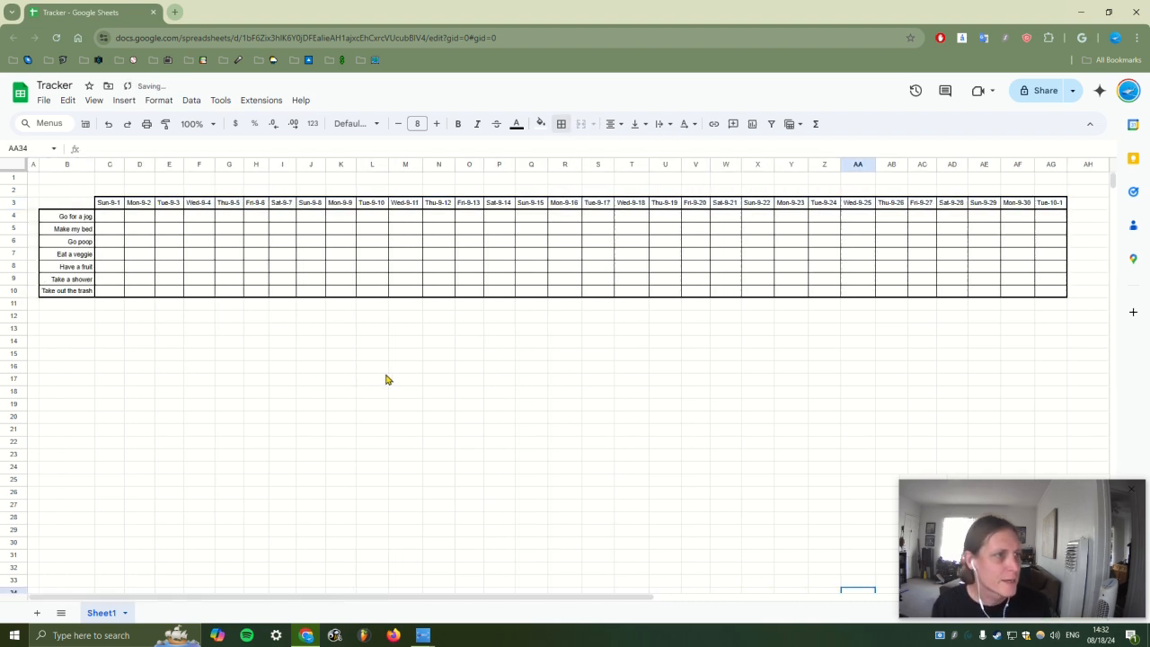
pyautogui.click(624, 395)
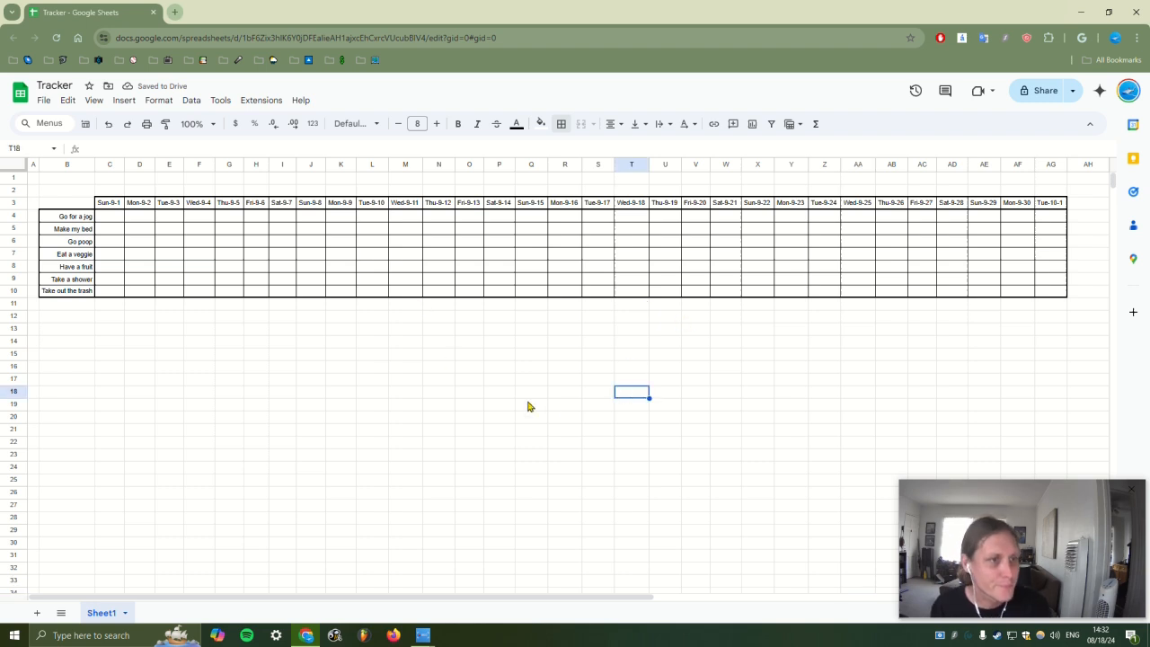
pyautogui.click(553, 404)
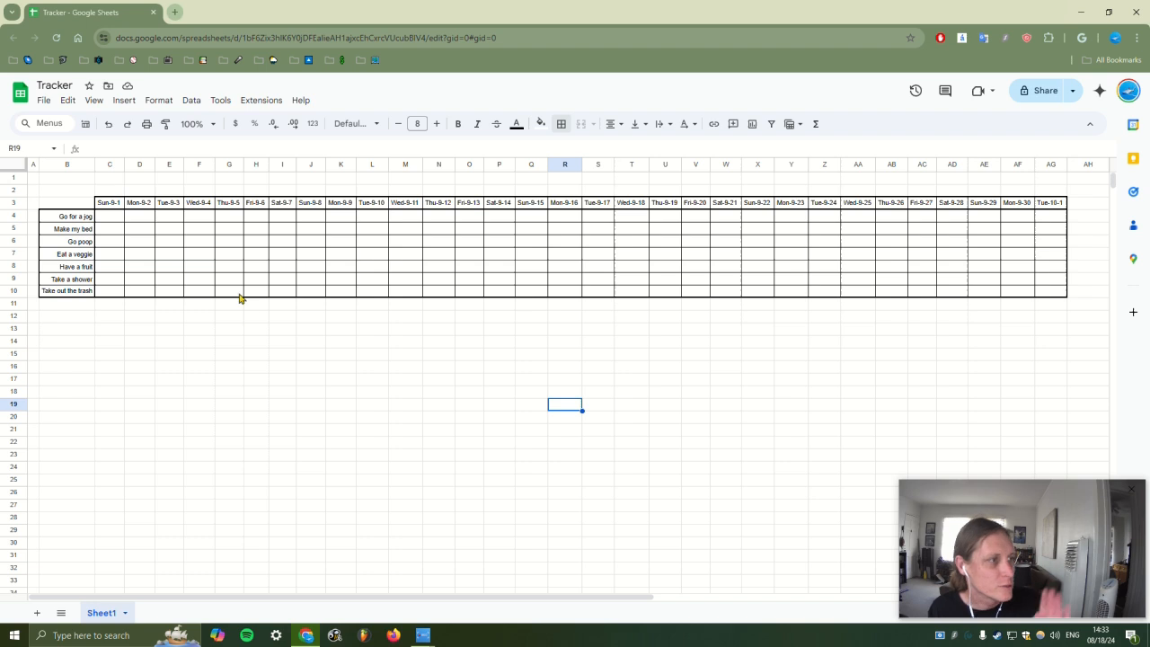
# Label cell B12 as 'Total:'
pyautogui.click(77, 323)
pyautogui.write('Total')
pyautogui.press('Return')
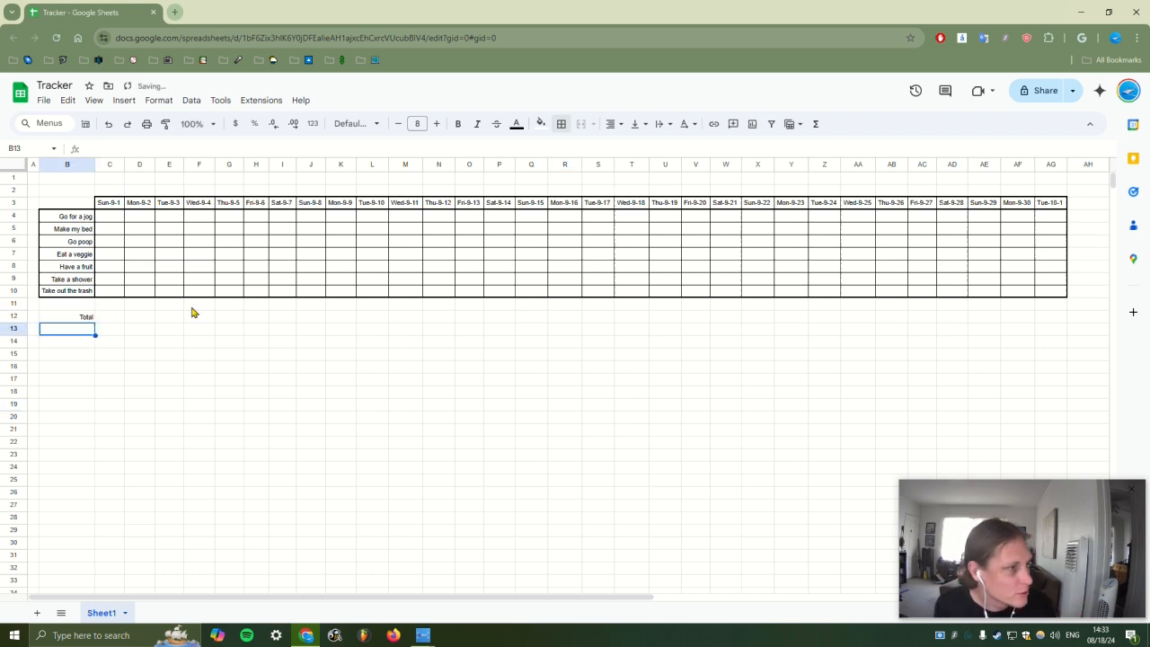
pyautogui.press('Up')
pyautogui.press('Return')
pyautogui.write(':')
pyautogui.press('Return')
# Enter =SUM(C4:C10) in C12 to total the habit cells
pyautogui.press('Up')
pyautogui.press('Right')
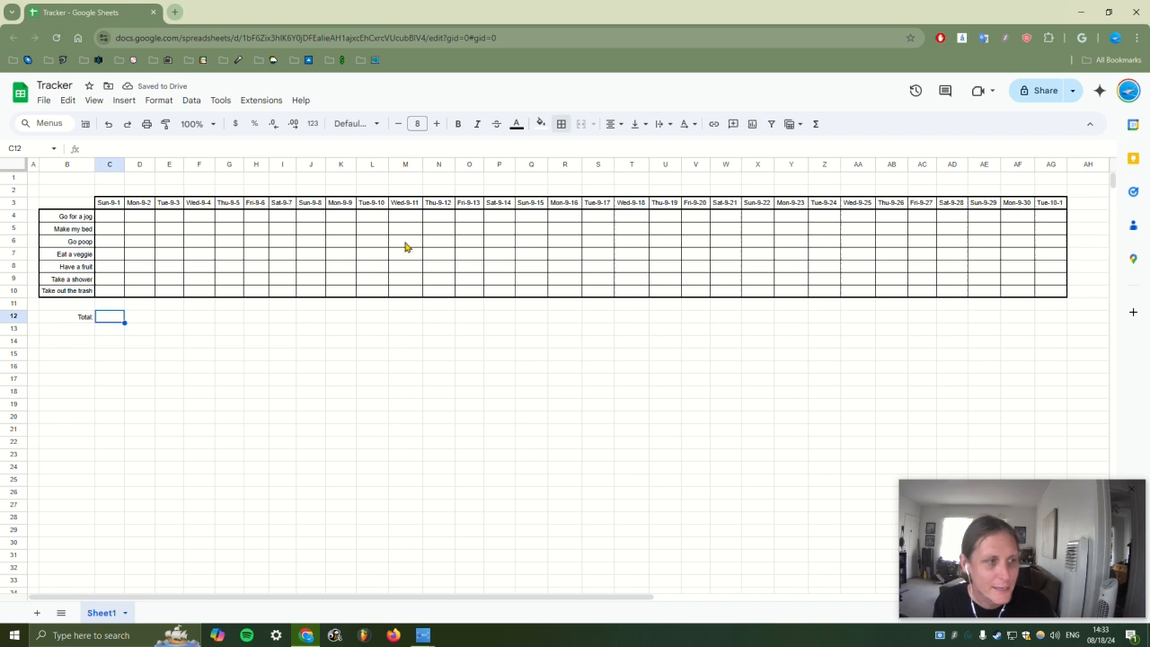
pyautogui.write('=')
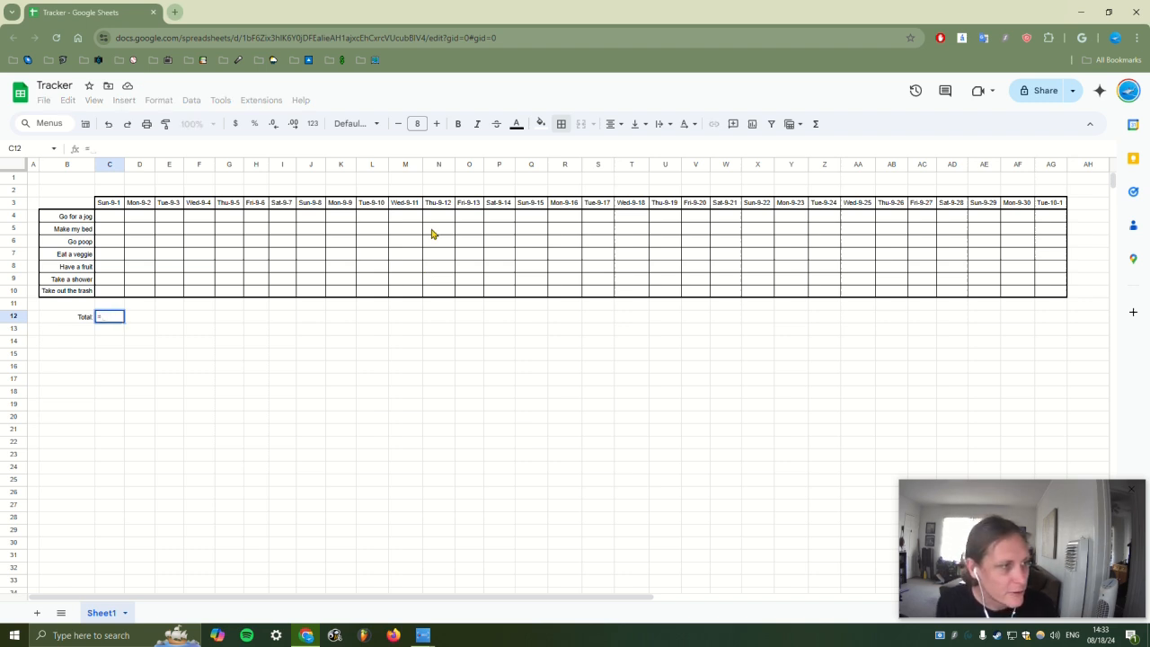
pyautogui.write('SUM(')
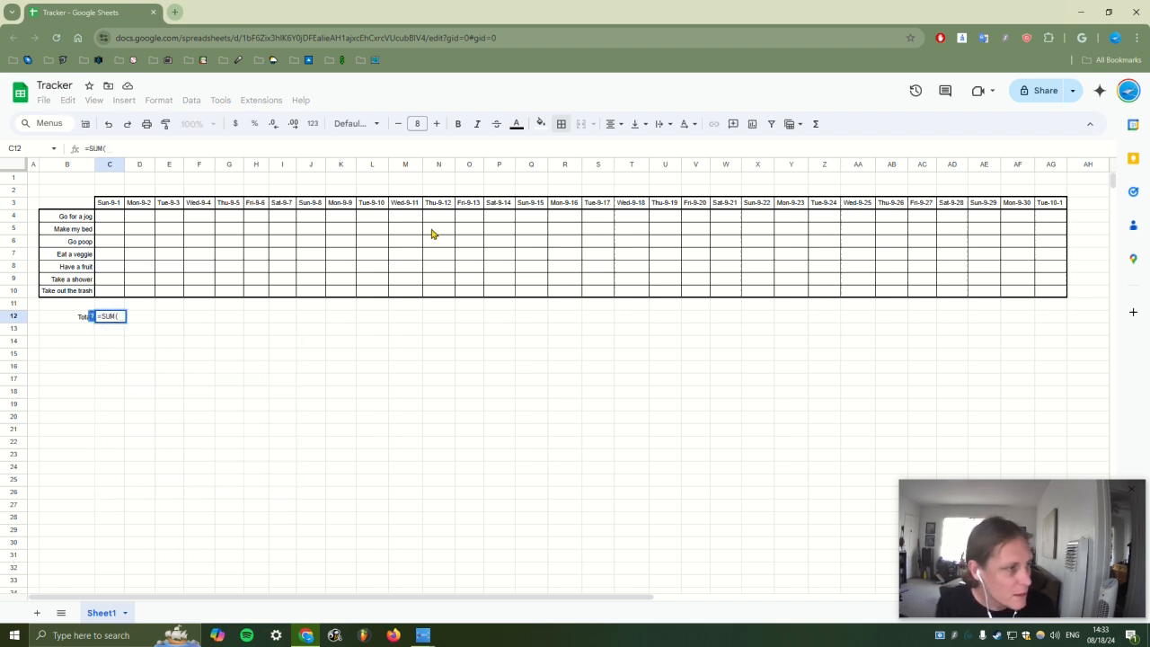
pyautogui.click(121, 222)
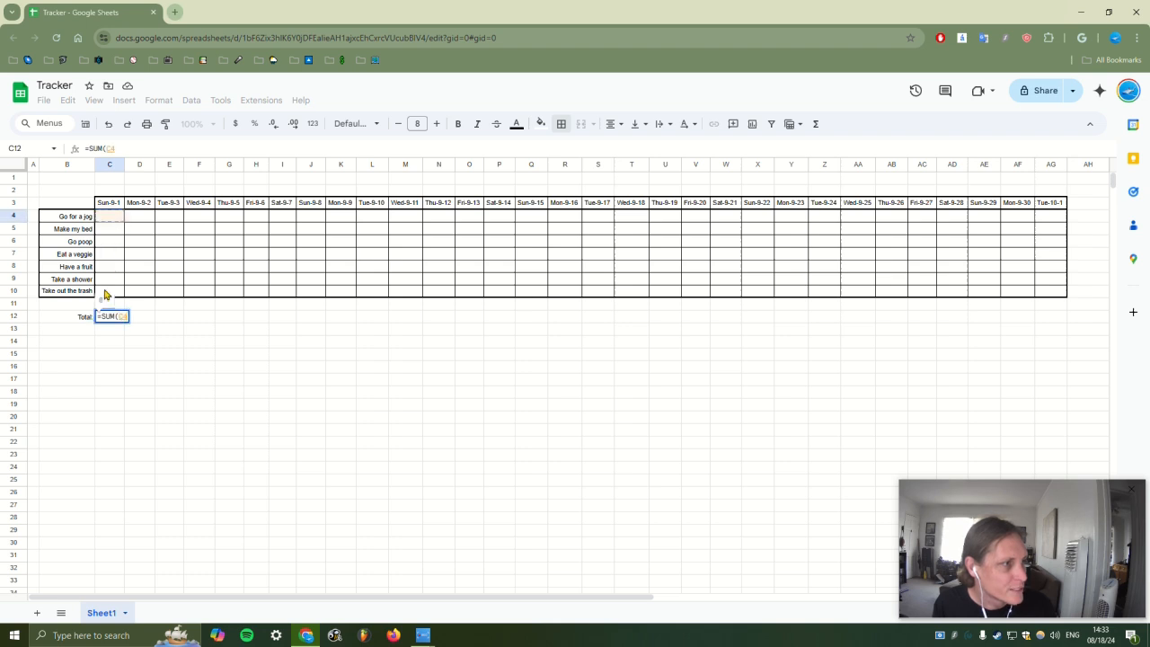
pyautogui.moveTo(126, 289); pyautogui.dragTo(126, 290)
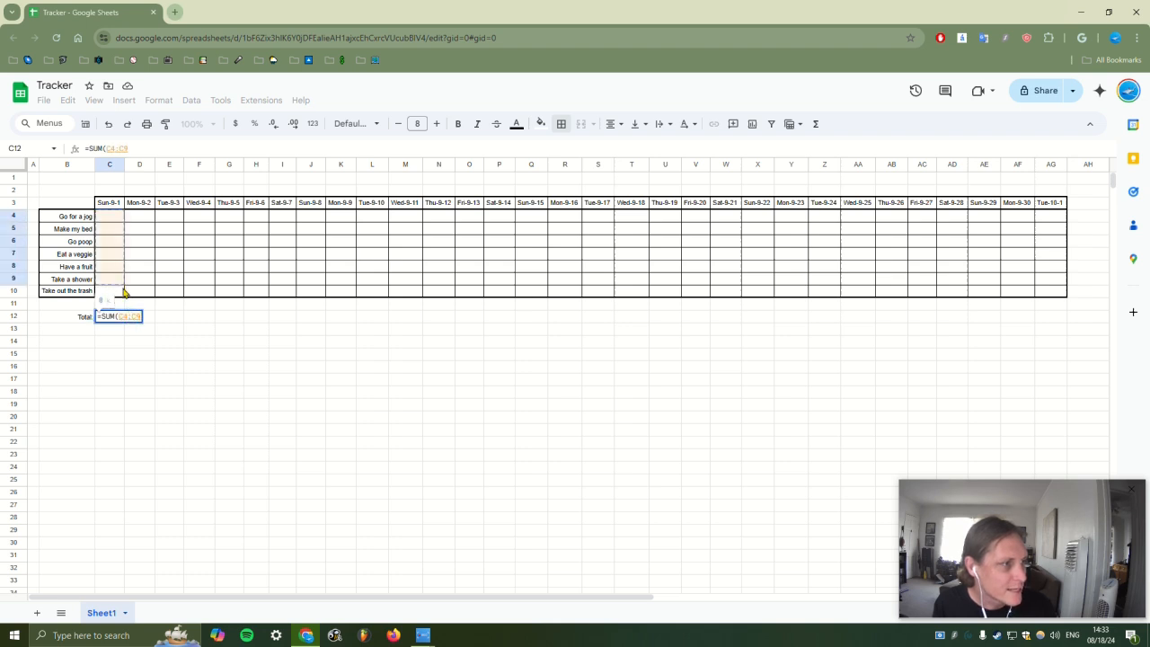
pyautogui.press('BackSpace')
pyautogui.write('10)')
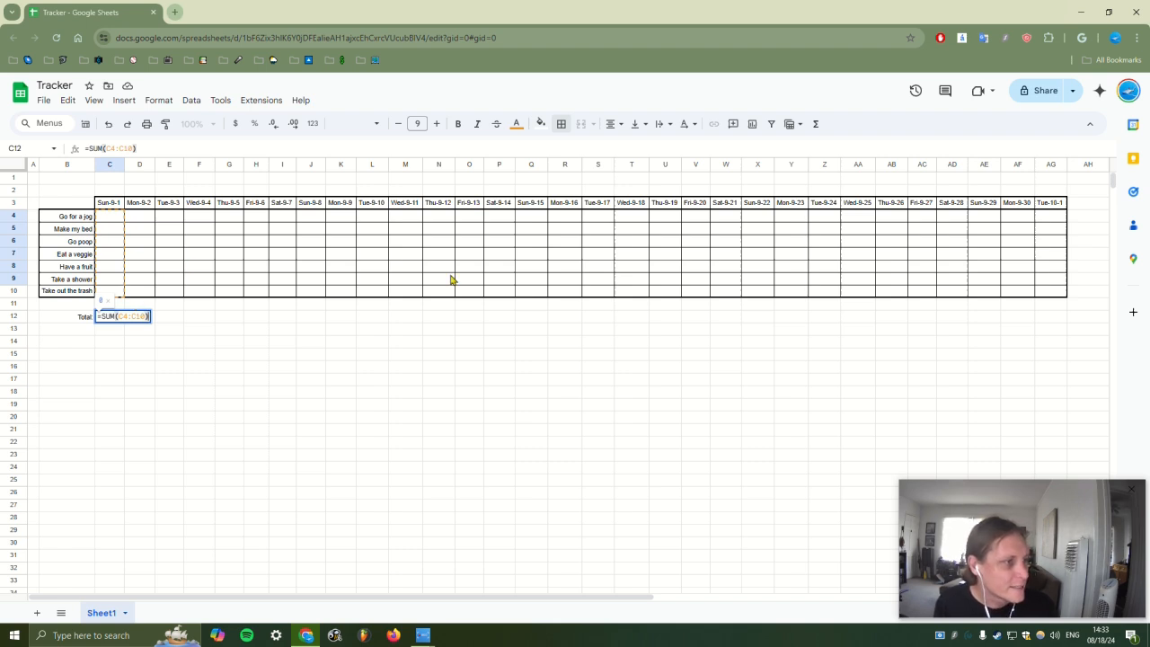
pyautogui.press('Return')
pyautogui.click(98, 232)
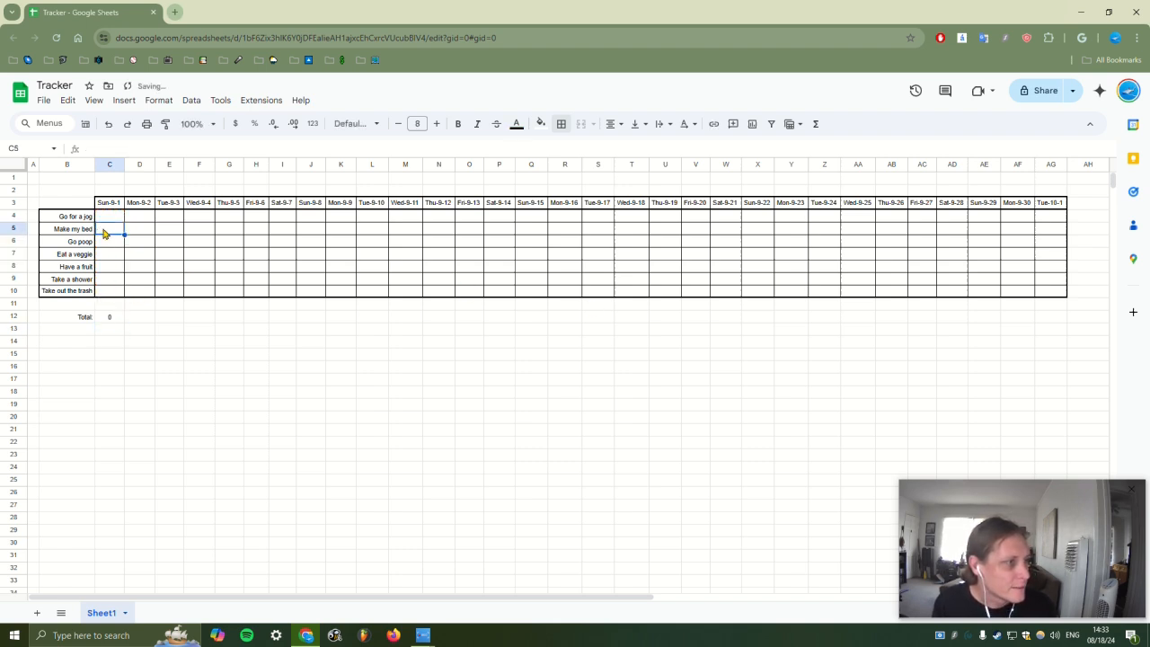
# Test the total with 4 and 6 in C5:C6, then delete them
pyautogui.write('4')
pyautogui.press('Return')
pyautogui.write('6')
pyautogui.press('Return')
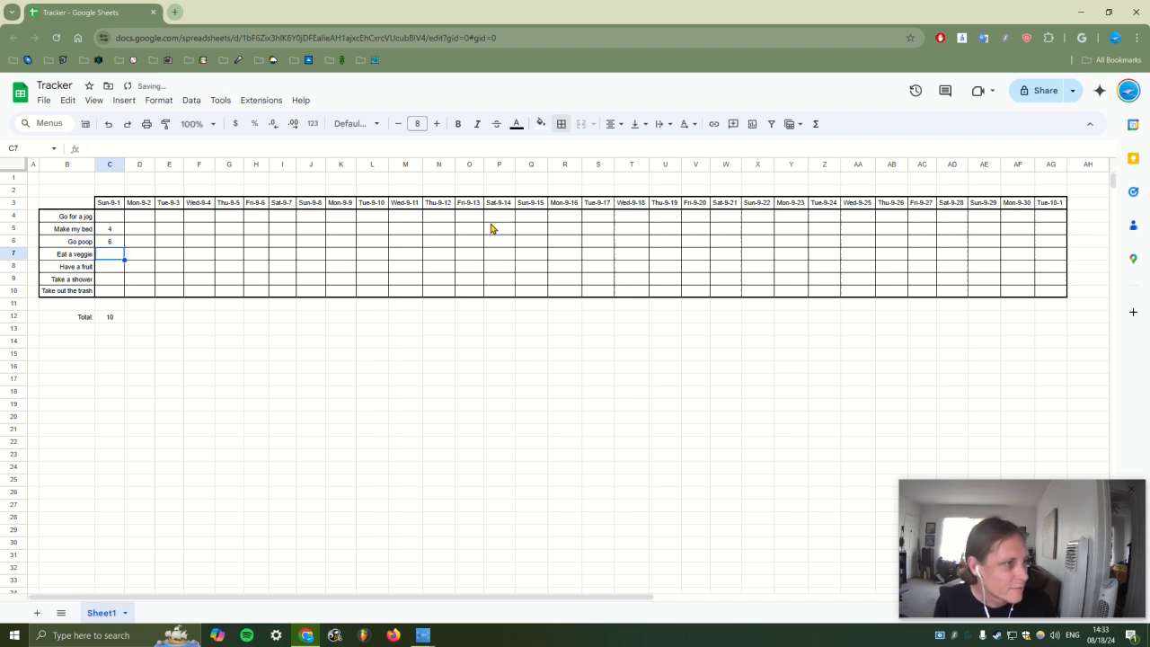
pyautogui.press('Up')
pyautogui.press('Up')
pyautogui.press('Delete')
pyautogui.press('Down')
pyautogui.press('Delete')
pyautogui.press('Down')
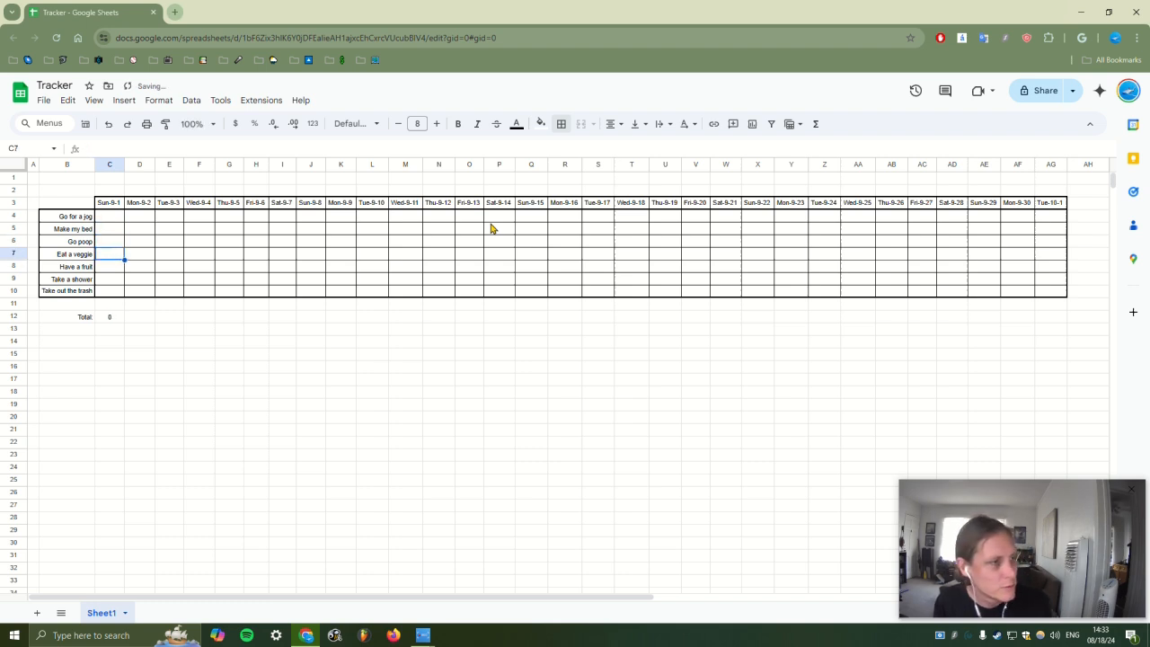
# Copy the C12 SUM formula across row 12 through AG12
pyautogui.click(111, 320)
pyautogui.moveTo(124, 323); pyautogui.dragTo(292, 328)
pyautogui.moveTo(740, 609); pyautogui.dragTo(172, 574)
pyautogui.click(275, 486)
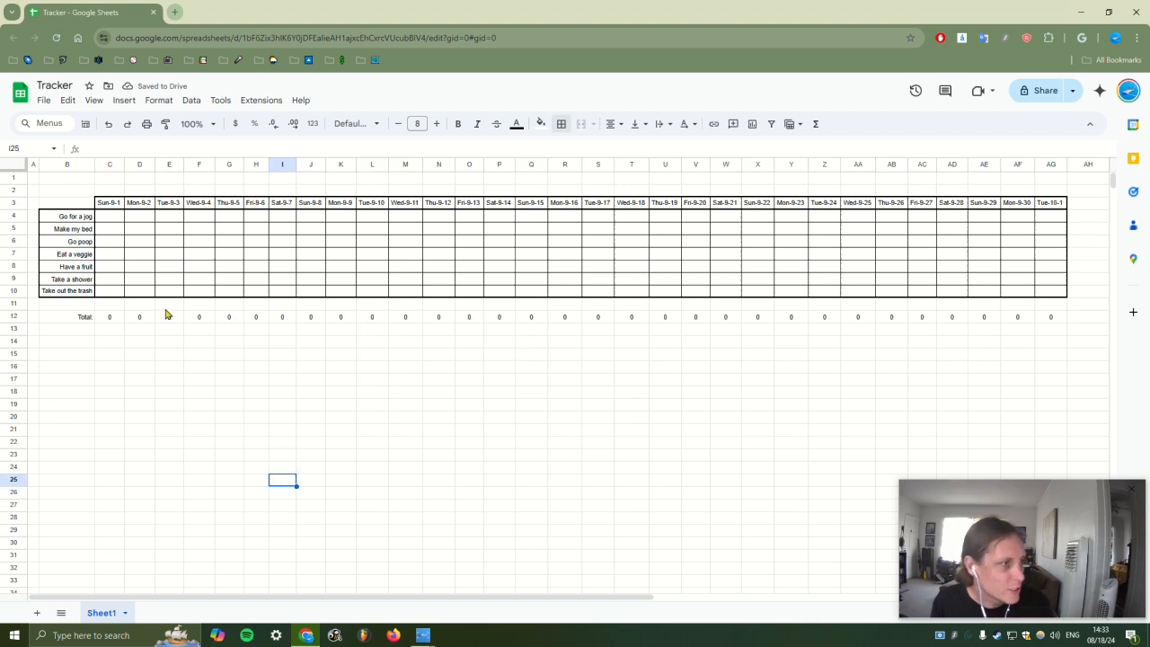
# Create a colour-scale conditional formatting rule applied to B4:AG12
pyautogui.moveTo(76, 202); pyautogui.dragTo(1050, 317)
pyautogui.click(155, 98)
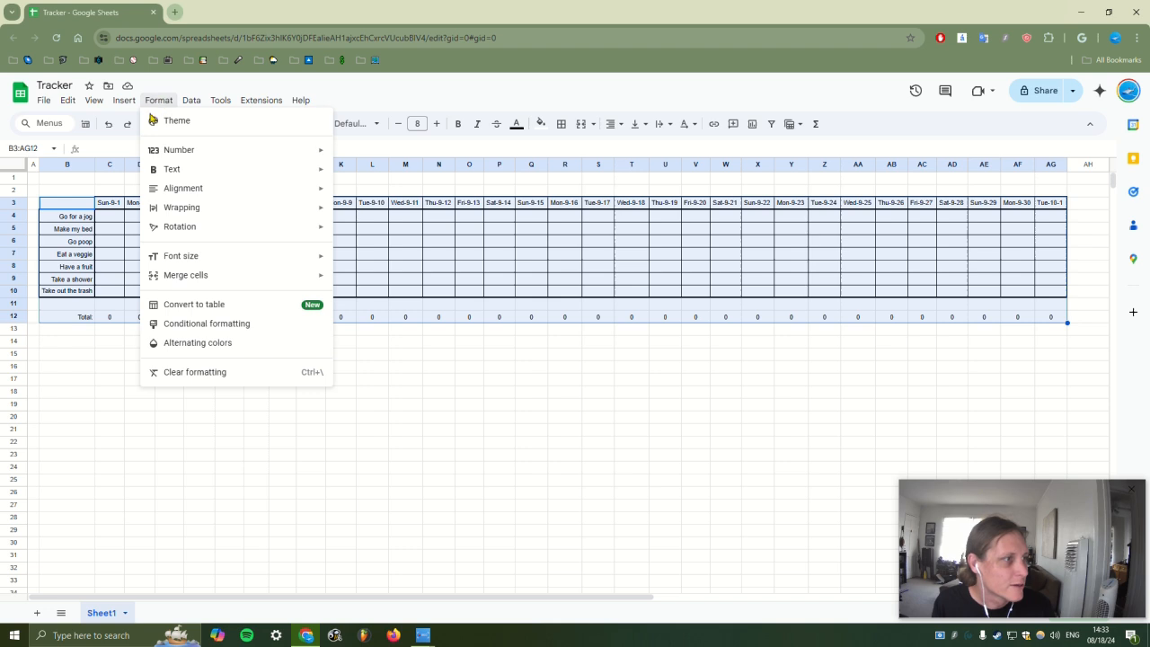
pyautogui.click(224, 325)
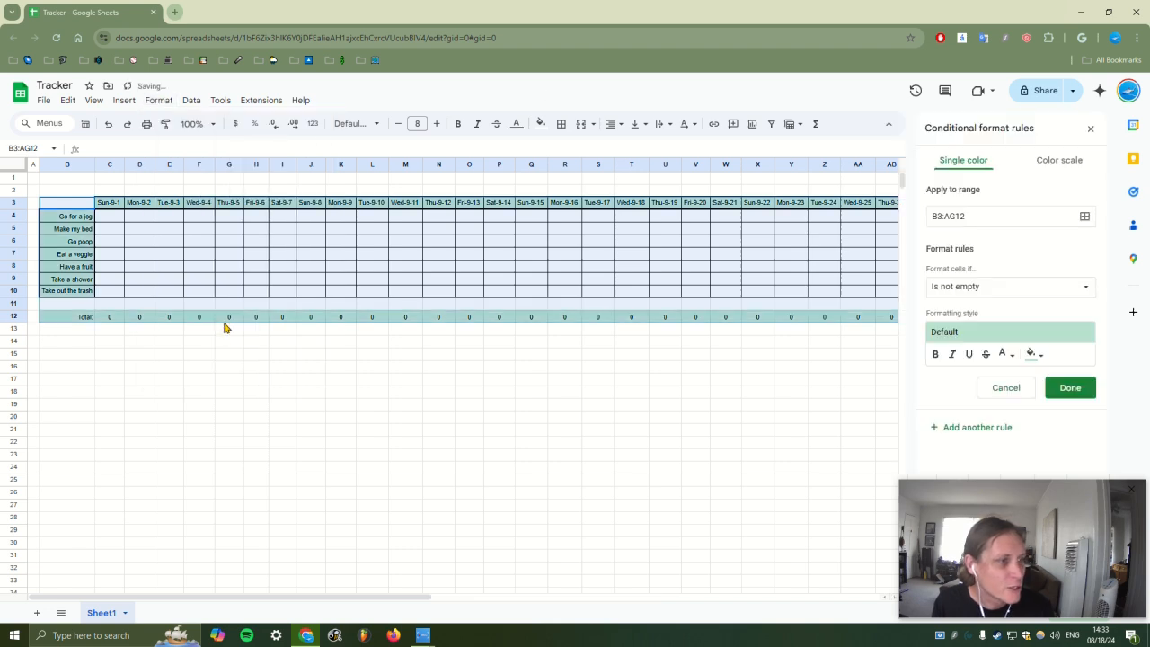
pyautogui.click(1072, 166)
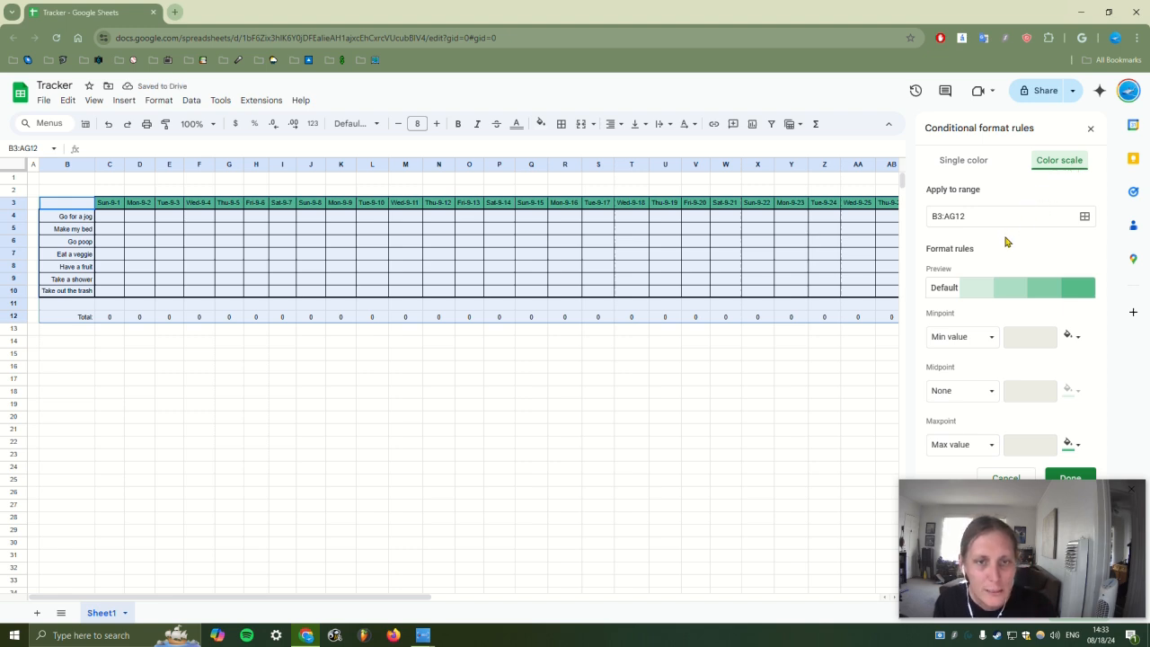
pyautogui.click(944, 219)
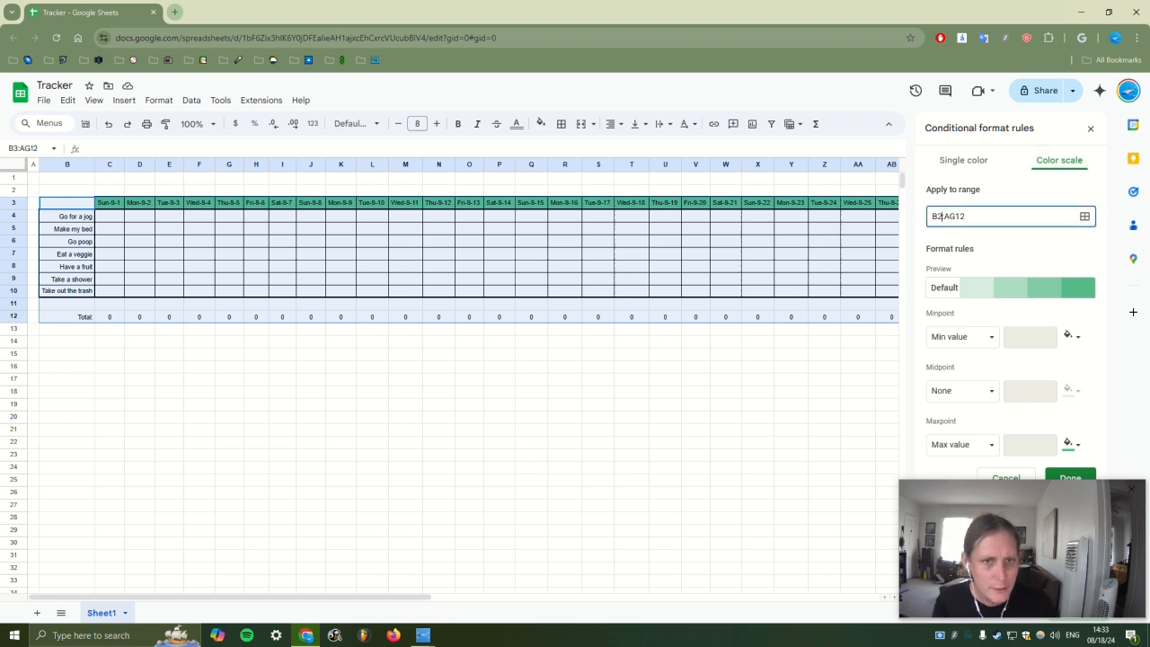
pyautogui.click(1047, 248)
pyautogui.click(995, 216)
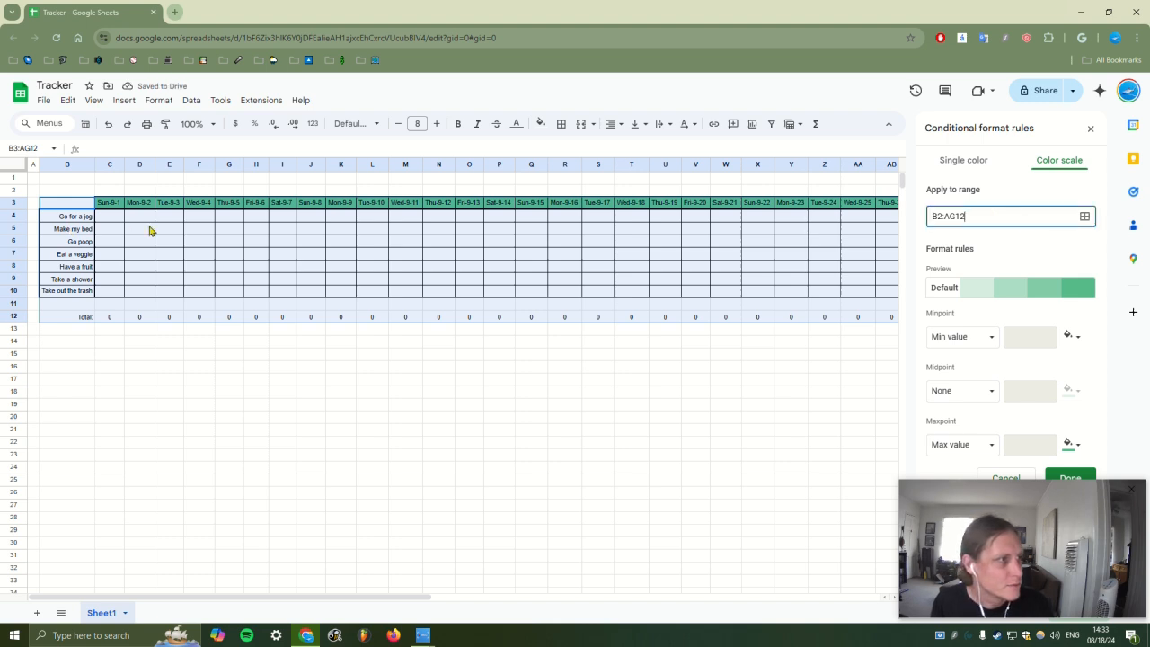
pyautogui.press('BackSpace')
pyautogui.write('4')
pyautogui.click(1085, 216)
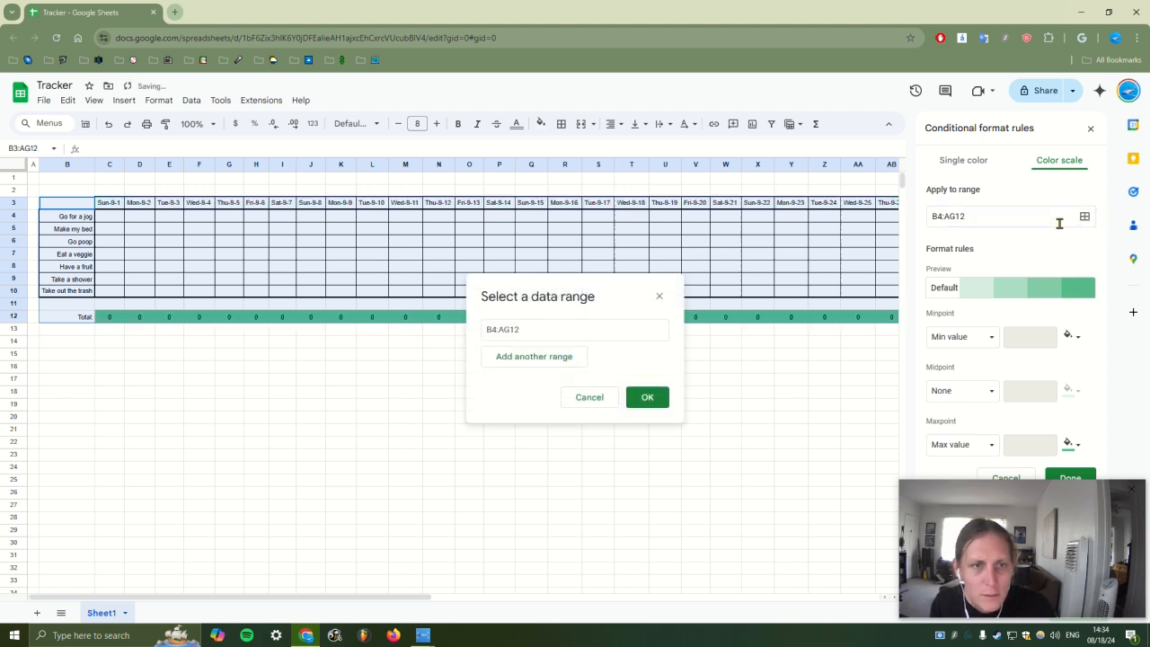
pyautogui.click(647, 400)
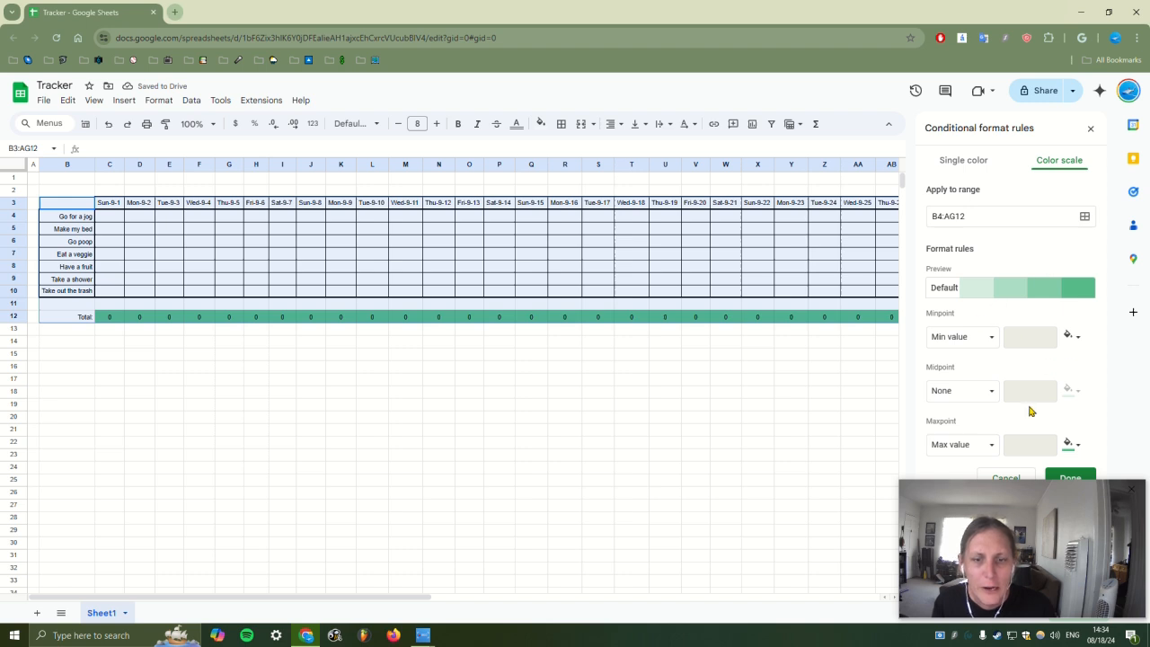
# Set the minpoint to Number 0 in white and the midpoint to Number 15
pyautogui.click(995, 339)
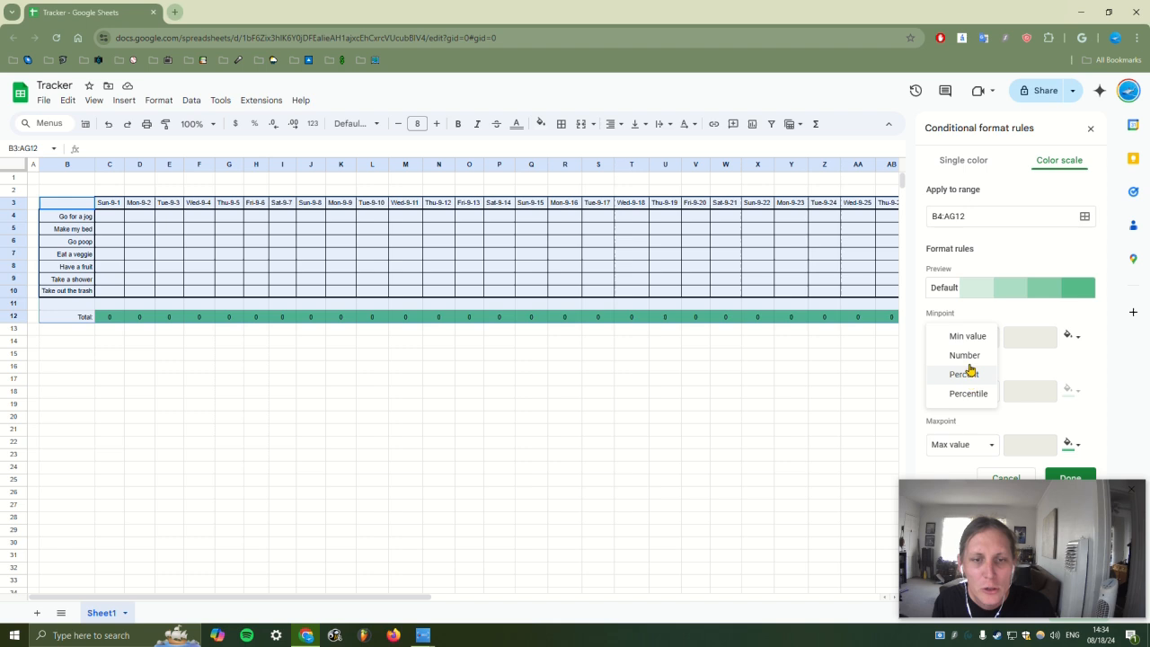
pyautogui.click(966, 355)
pyautogui.click(1072, 338)
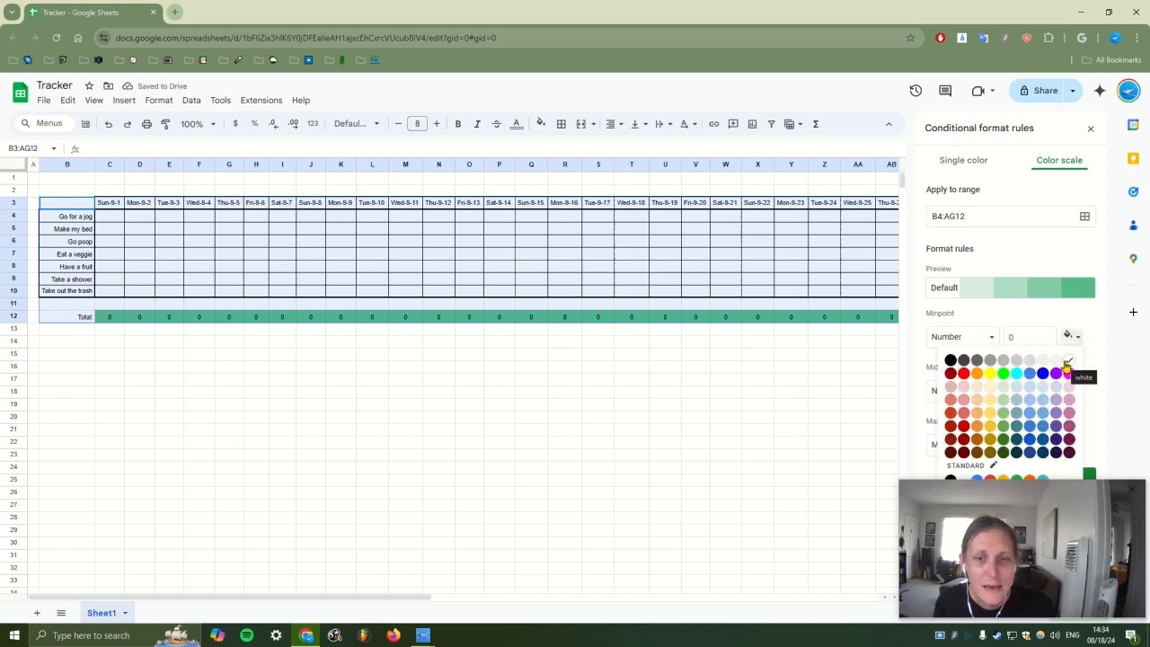
pyautogui.click(1065, 363)
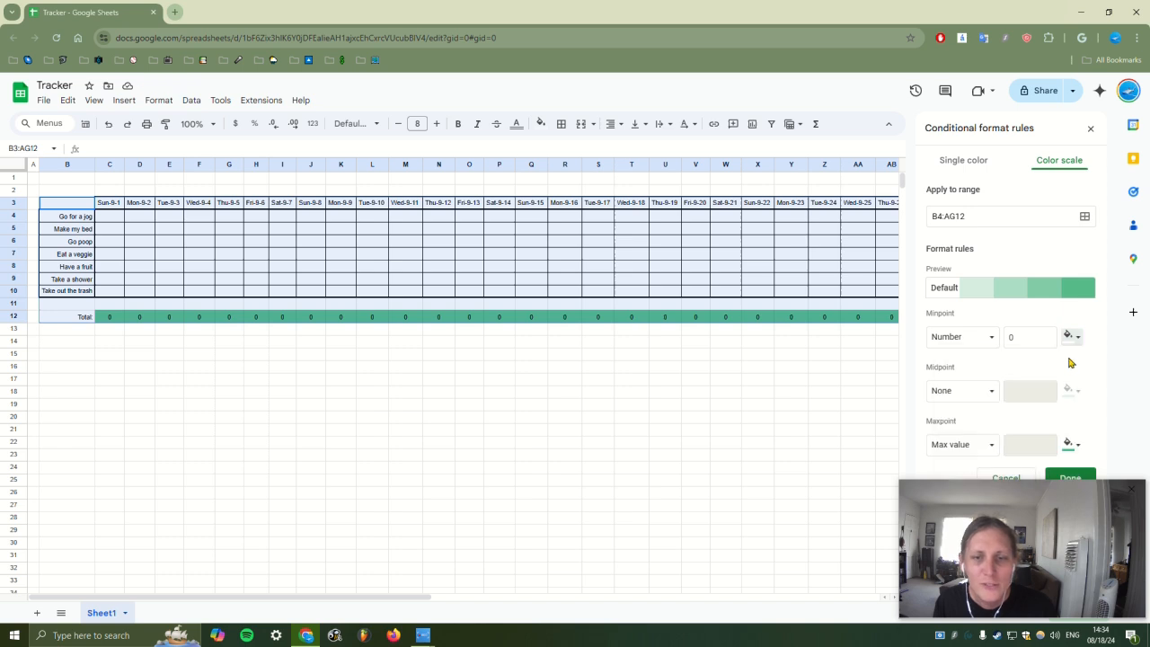
pyautogui.click(973, 395)
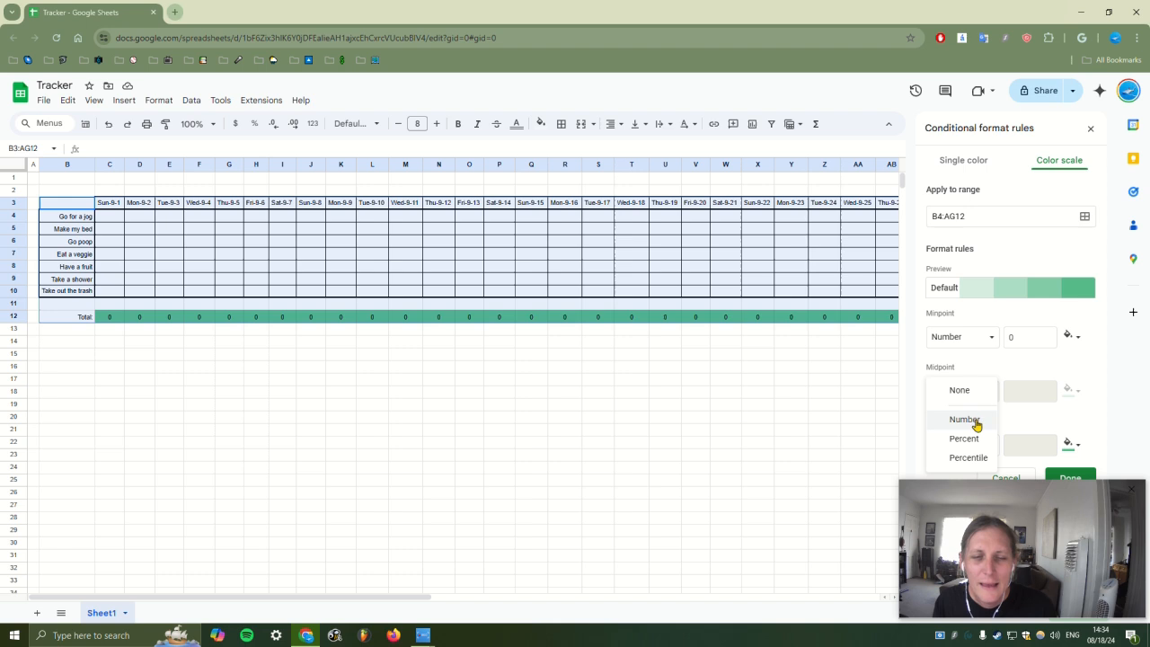
pyautogui.click(976, 422)
pyautogui.click(1035, 389)
pyautogui.write('0')
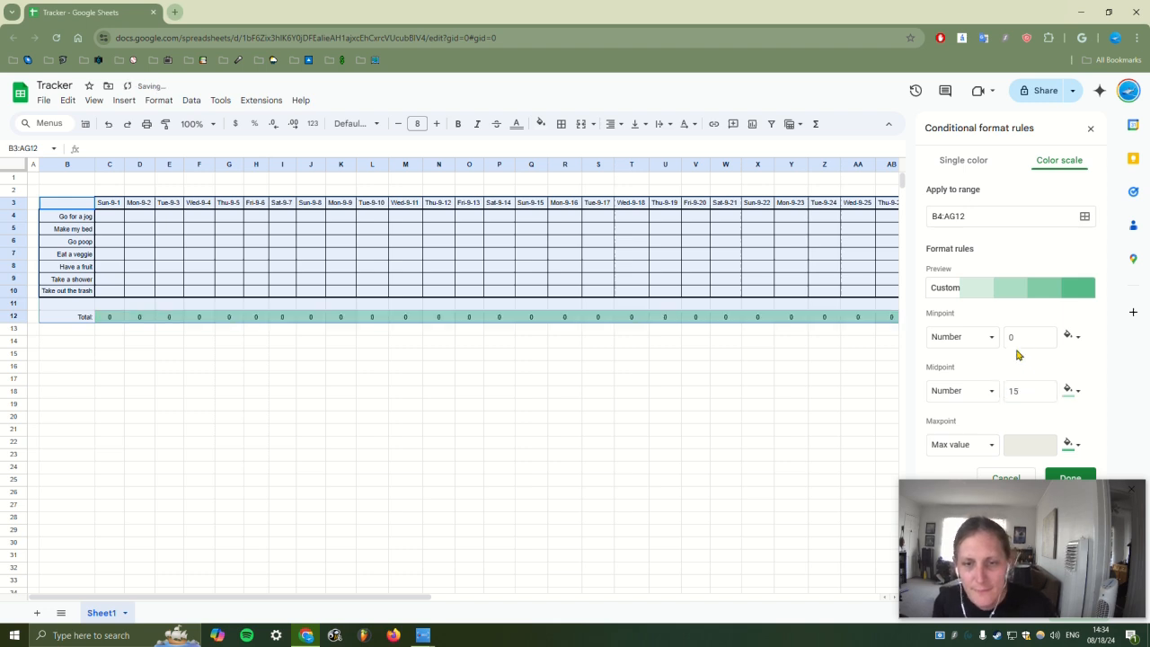
# Set the colour scale's maxpoint to Number 30
pyautogui.click(976, 452)
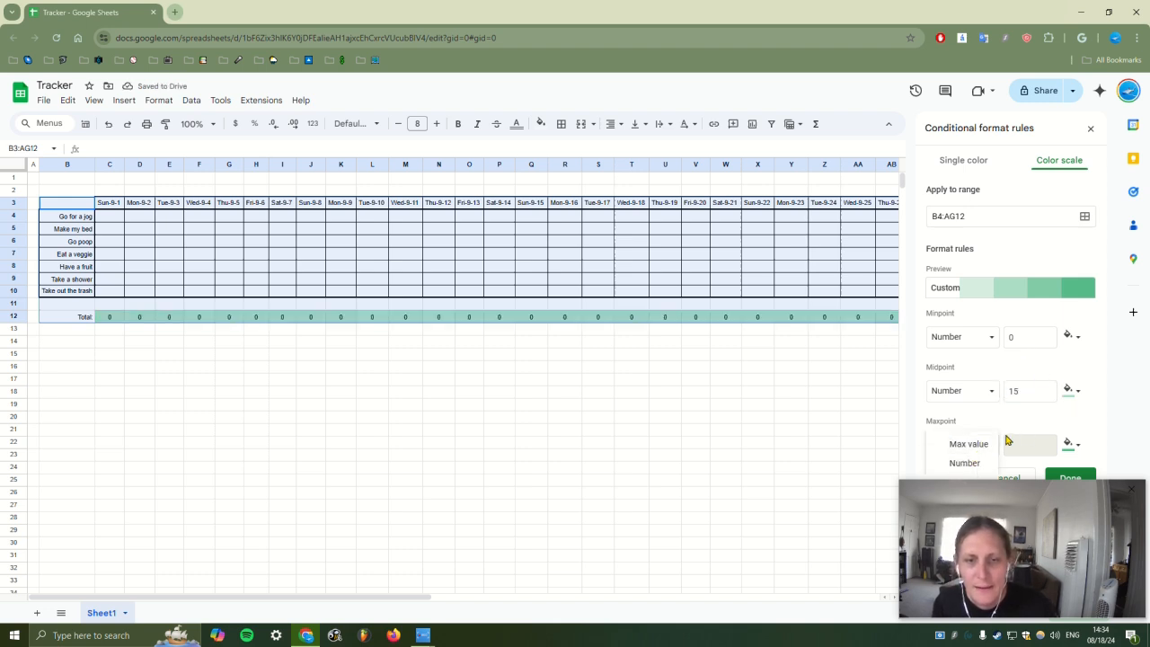
pyautogui.click(968, 462)
pyautogui.click(1033, 446)
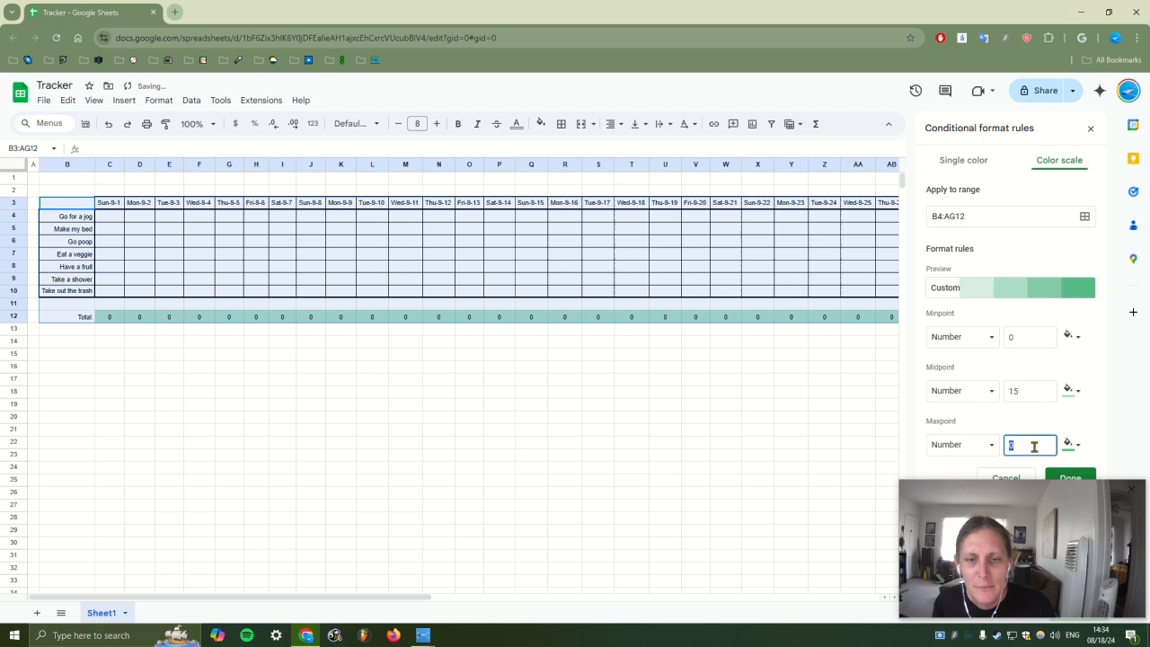
pyautogui.click(1081, 416)
# Colour the min, mid and max points light red, yellow and green, and save the rule
pyautogui.click(1070, 390)
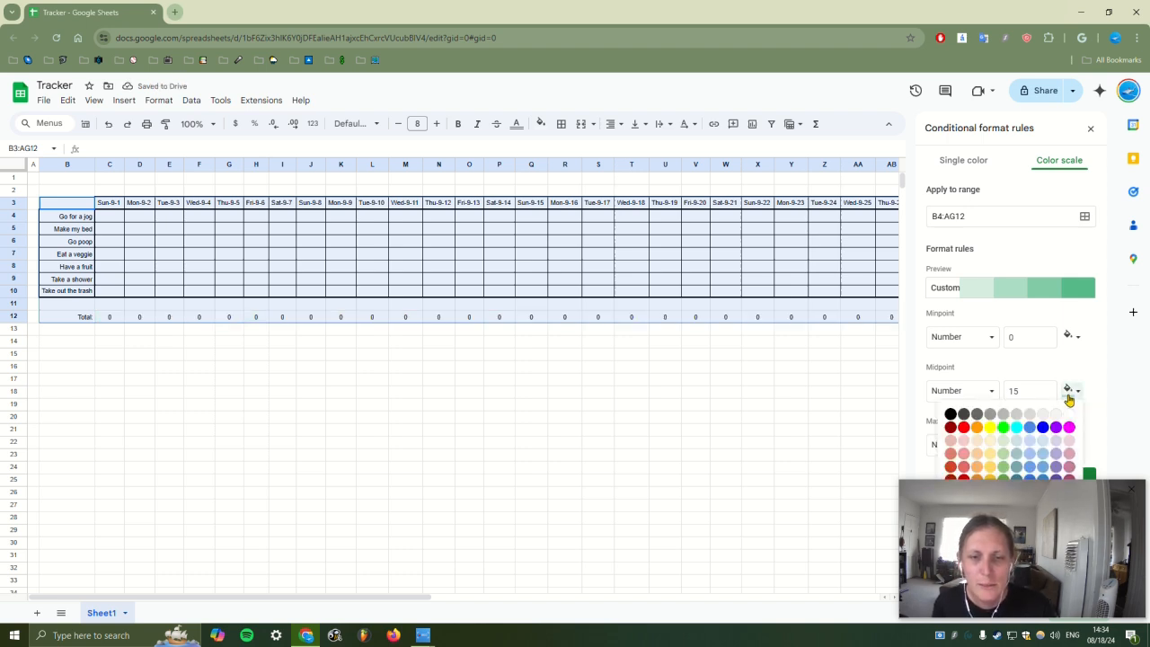
pyautogui.click(1064, 369)
pyautogui.click(1073, 334)
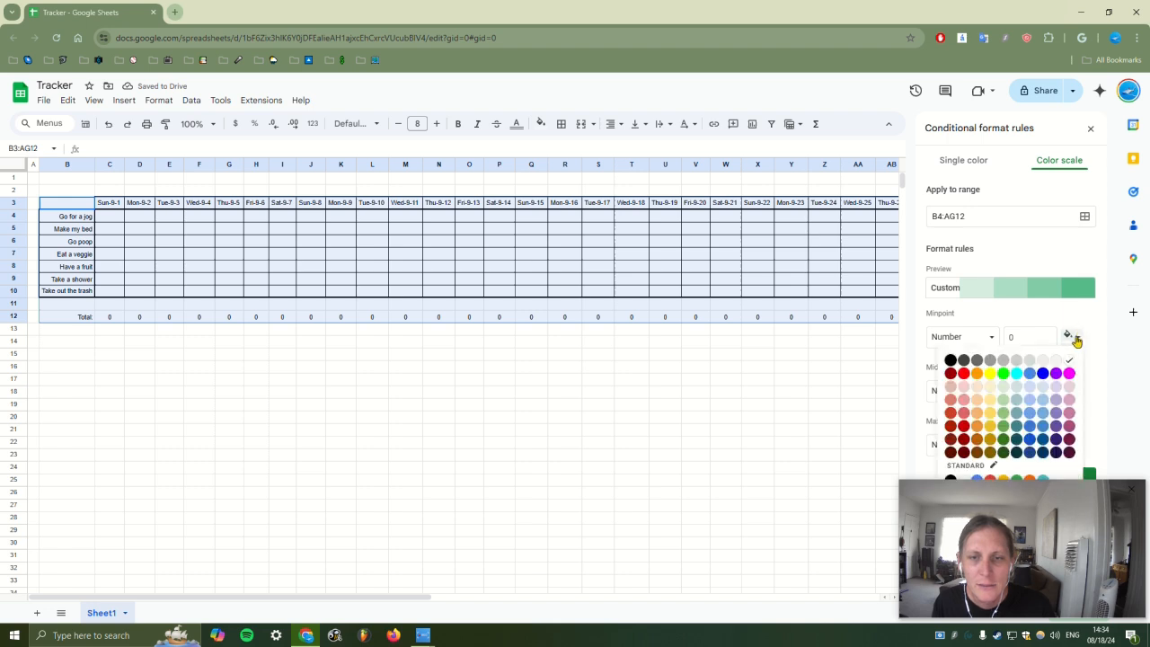
pyautogui.click(964, 399)
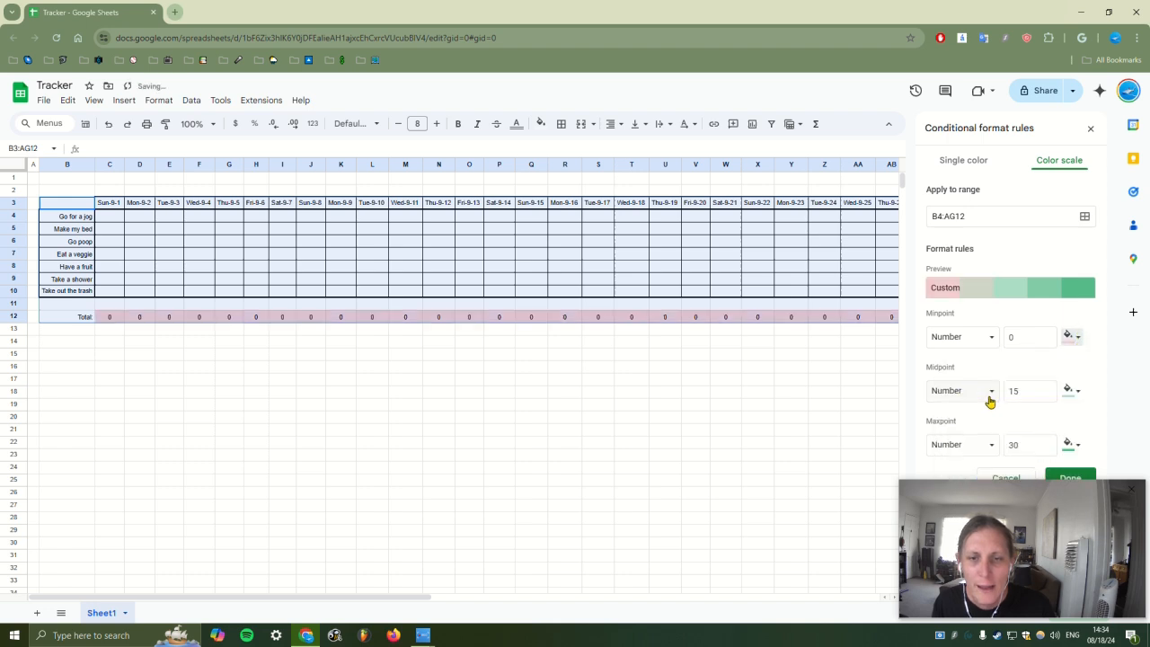
pyautogui.click(1073, 393)
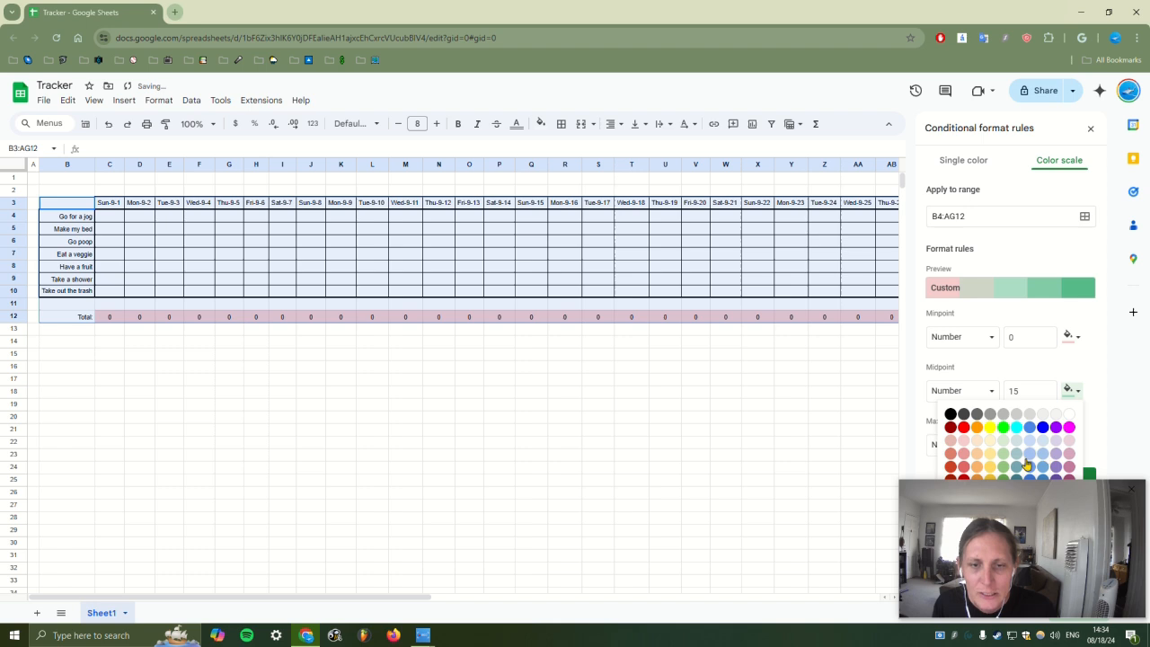
pyautogui.click(978, 456)
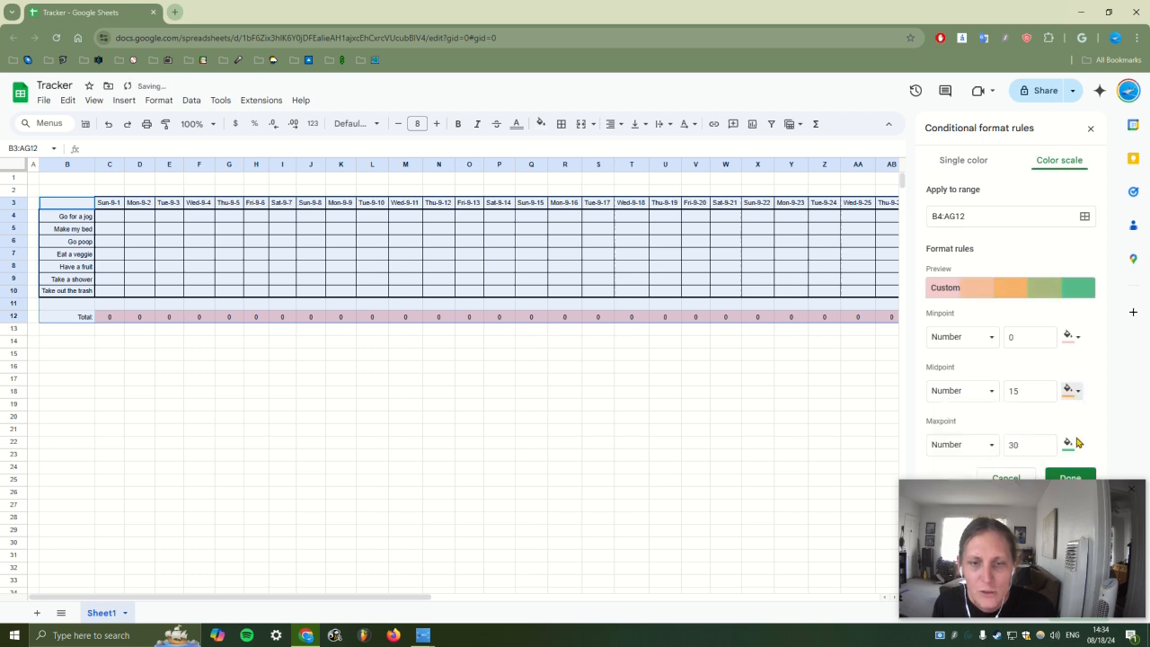
pyautogui.click(1074, 392)
pyautogui.click(990, 467)
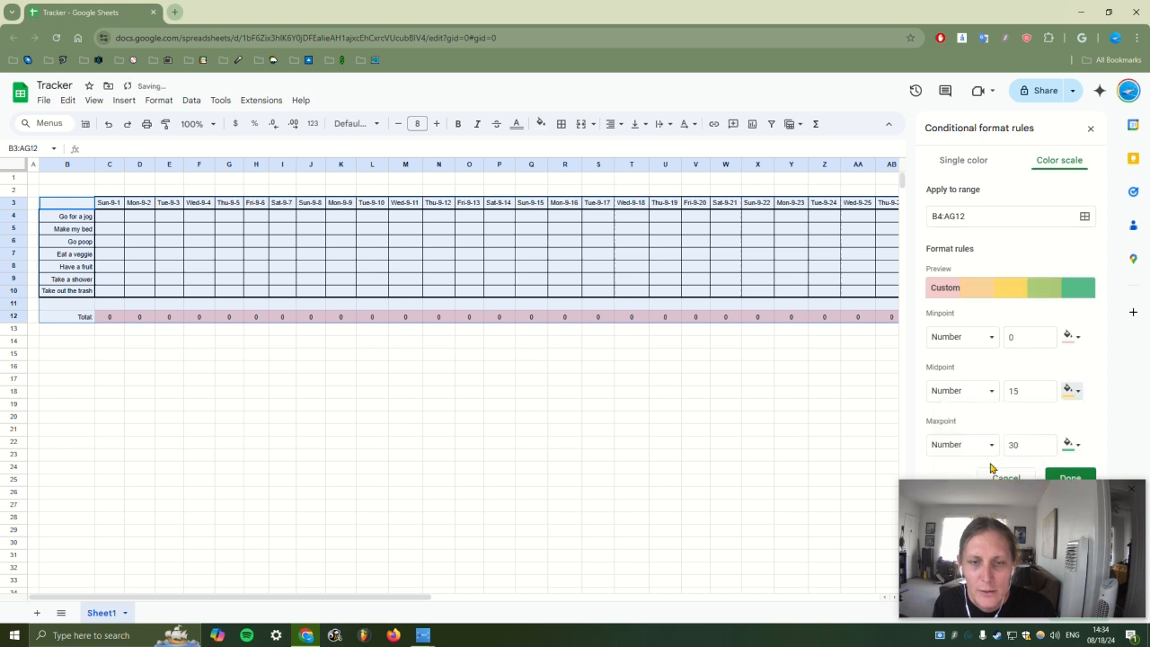
pyautogui.click(1070, 443)
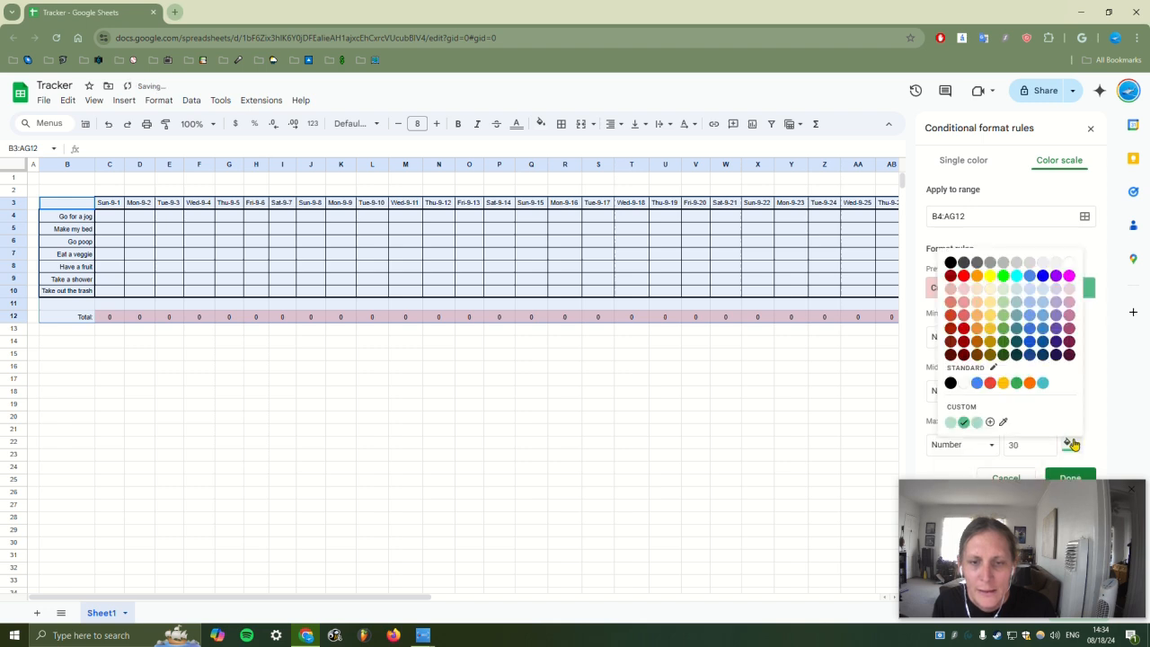
pyautogui.click(1006, 334)
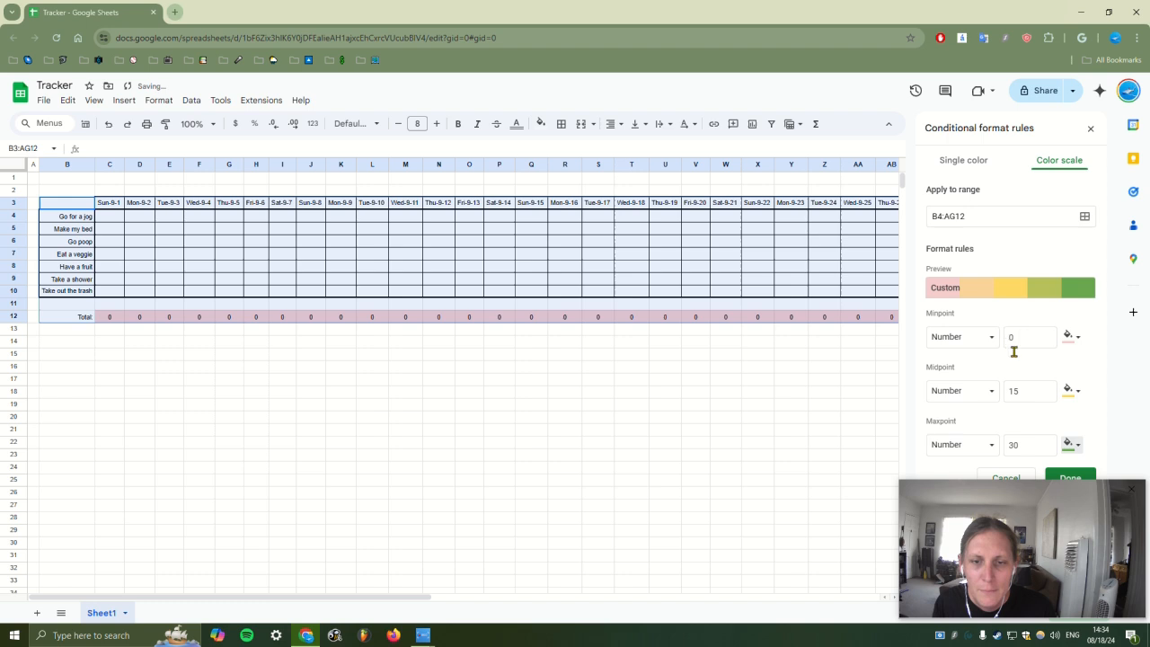
pyautogui.click(1082, 477)
# Add a new rule for values greater than or equal to 31
pyautogui.click(971, 215)
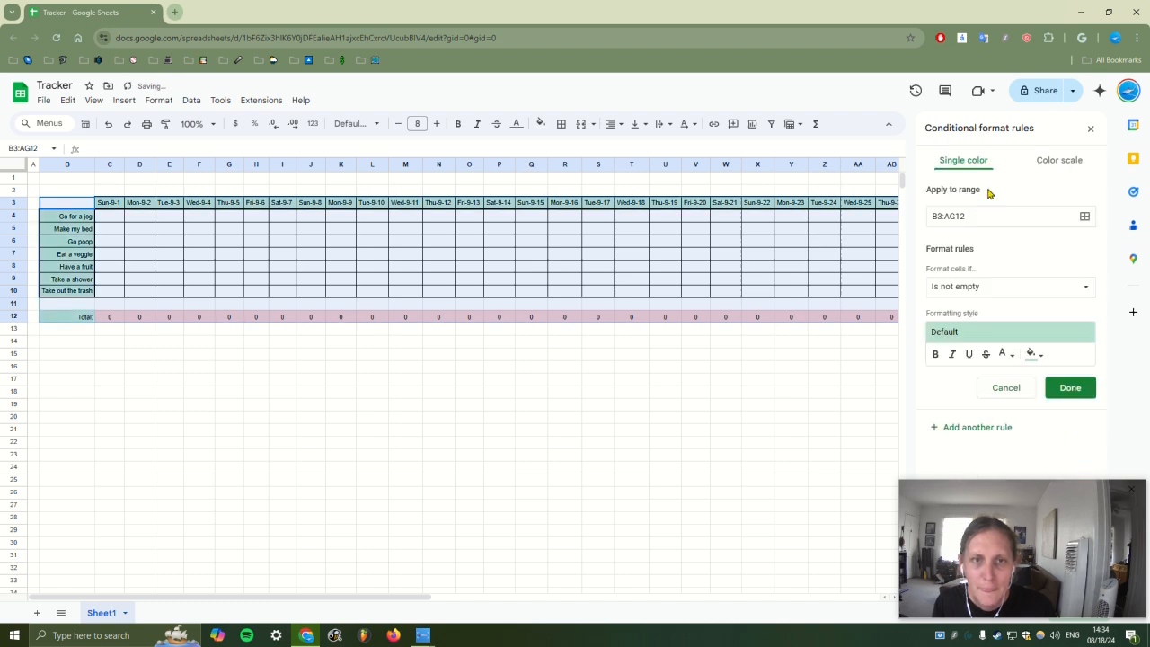
pyautogui.click(1026, 388)
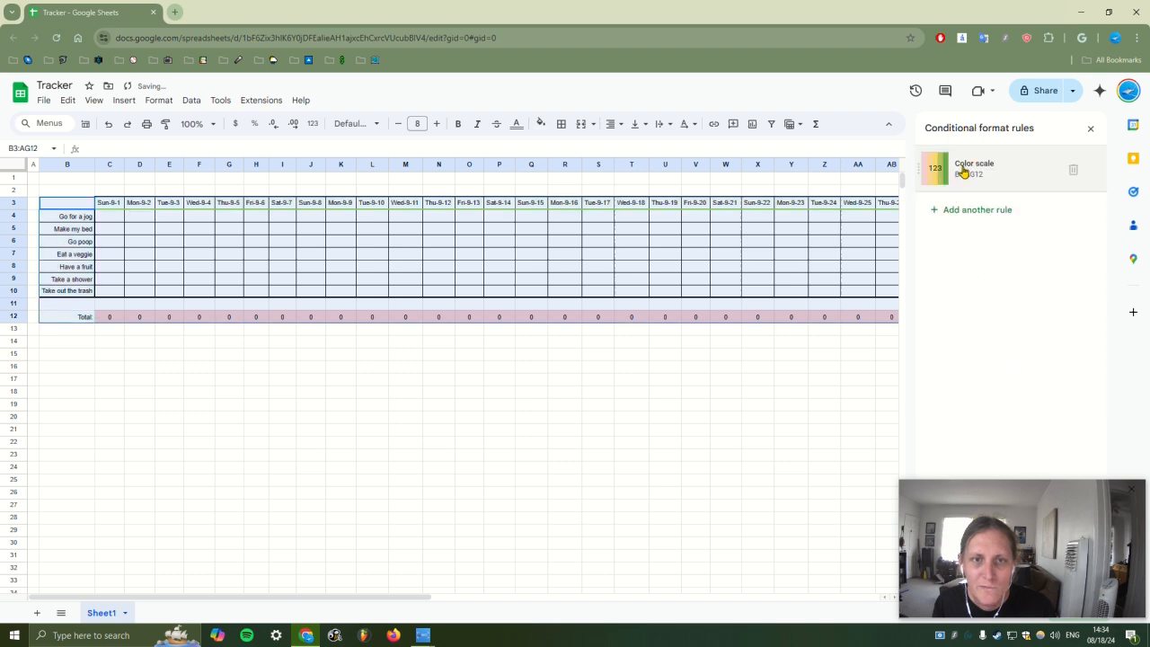
pyautogui.click(982, 214)
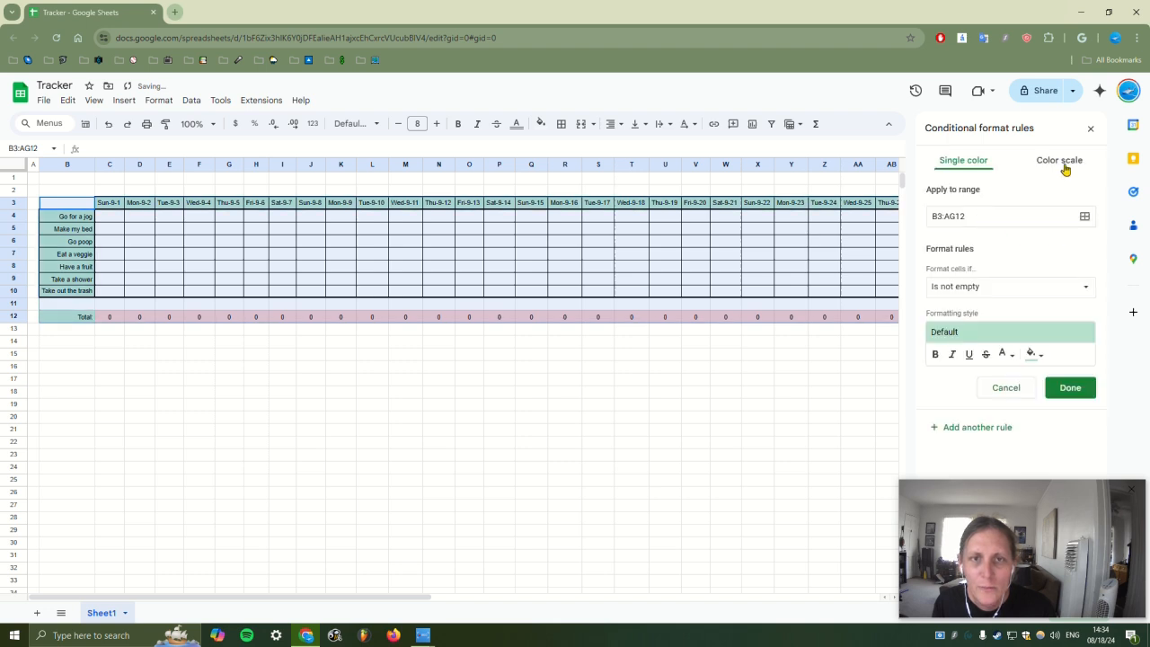
pyautogui.click(986, 286)
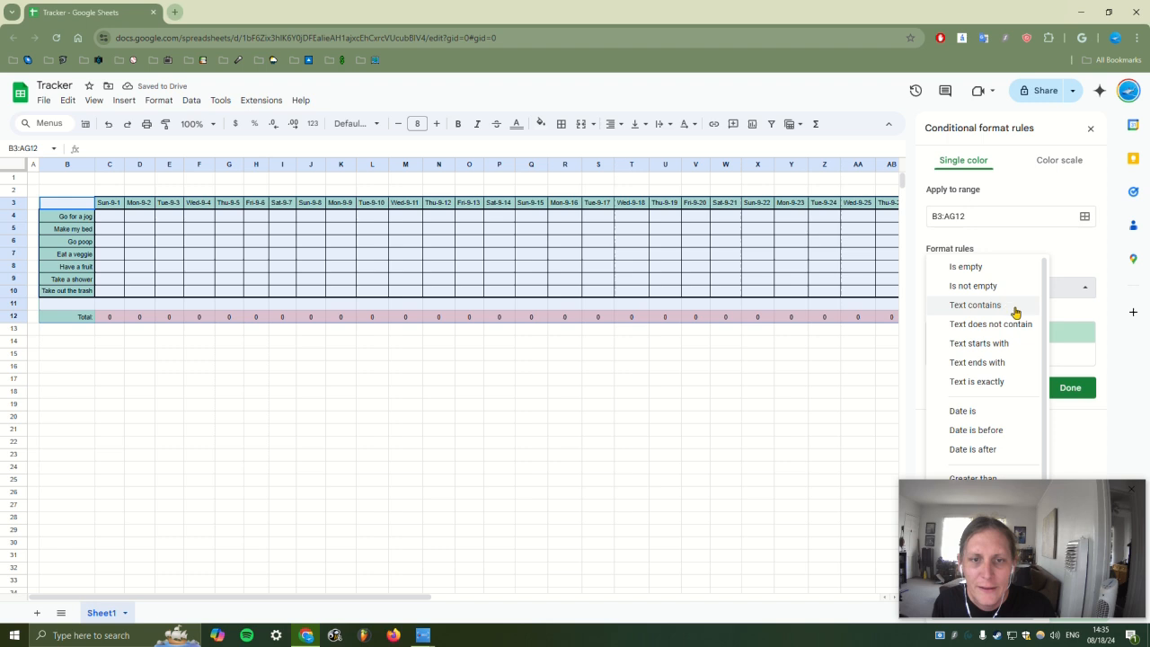
pyautogui.scroll(-1, 1010, 369)
pyautogui.click(1013, 455)
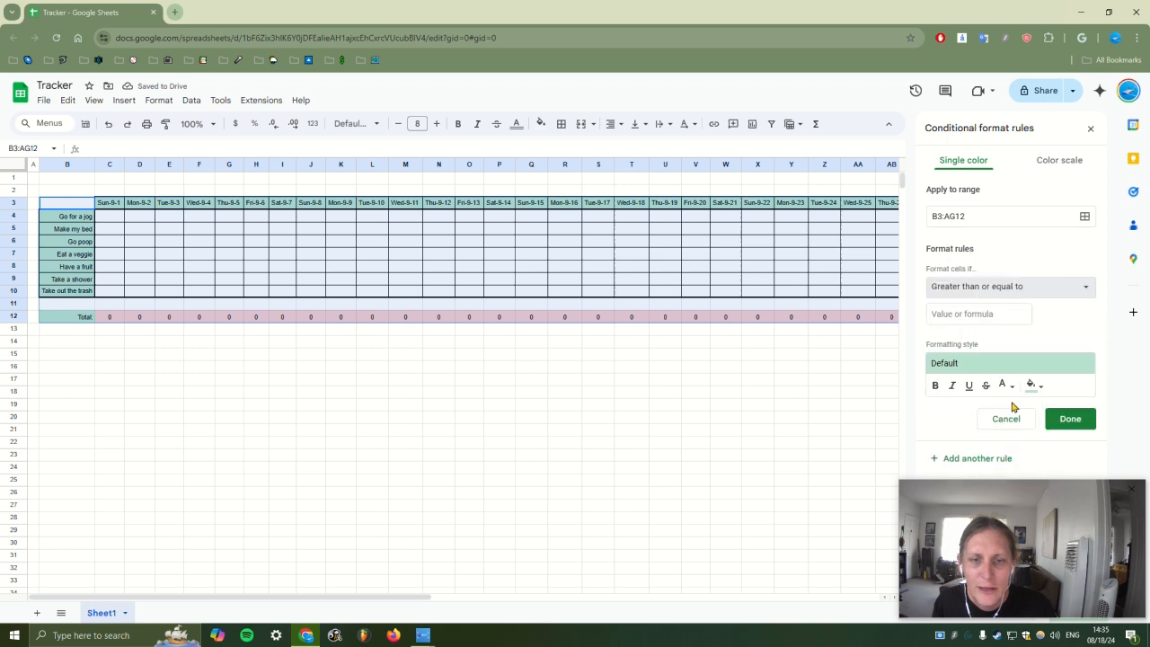
pyautogui.click(995, 311)
pyautogui.write('31')
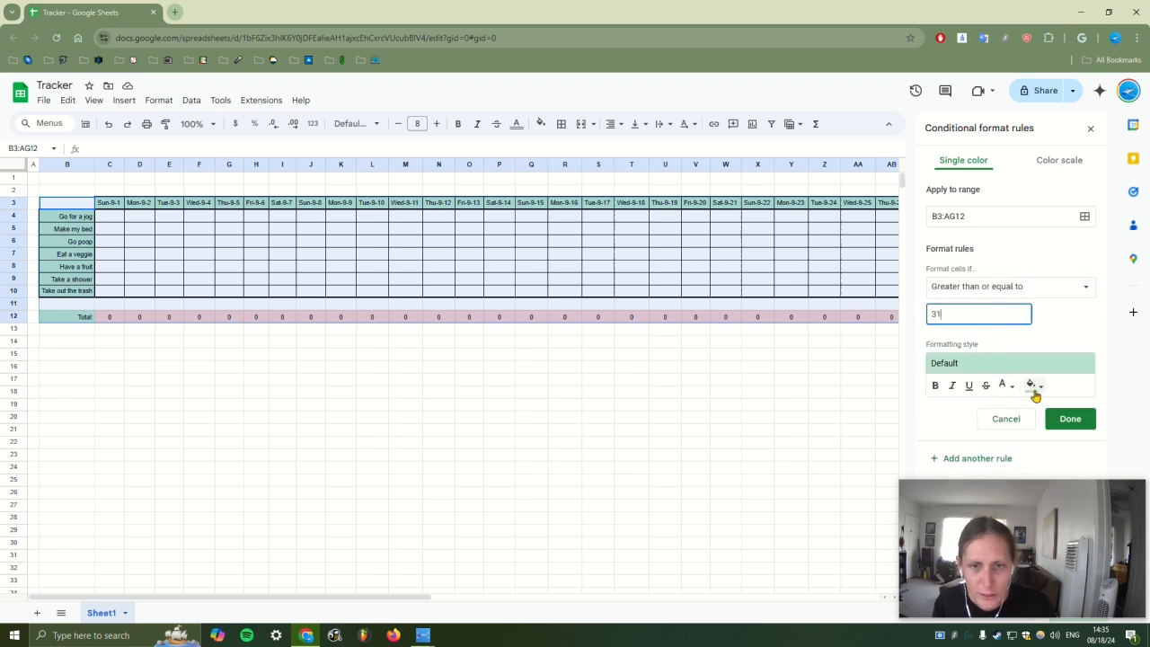
# Give the at-least-31 rule a cornflower blue fill and rank it above the colour scale
pyautogui.click(1032, 386)
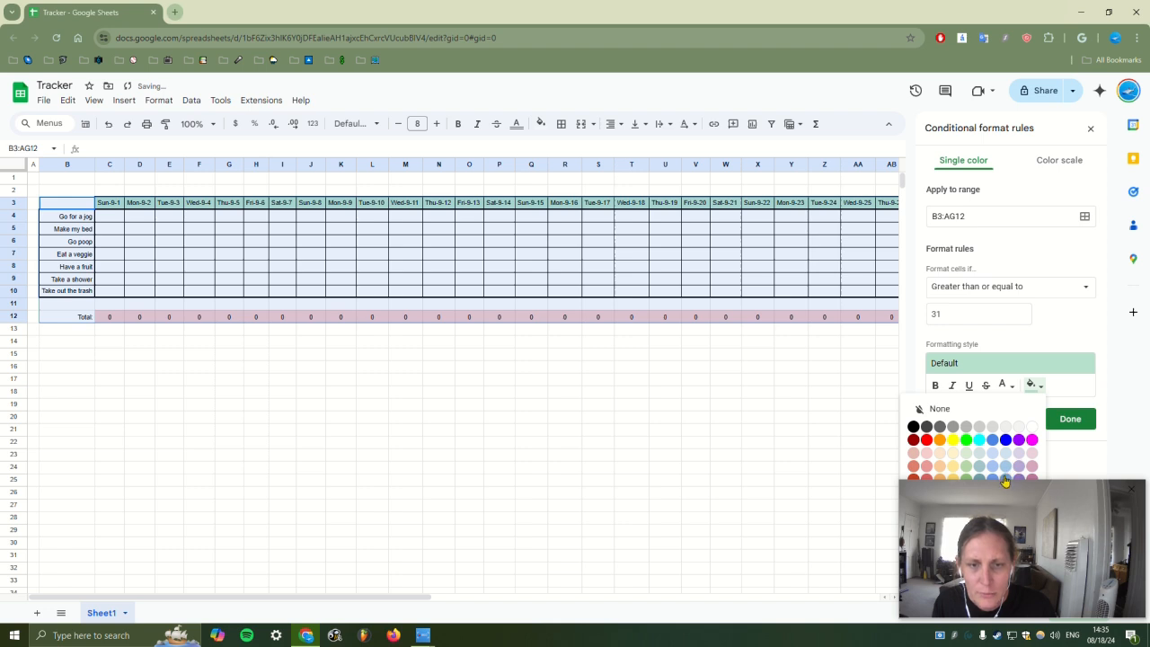
pyautogui.click(1004, 477)
pyautogui.click(1032, 384)
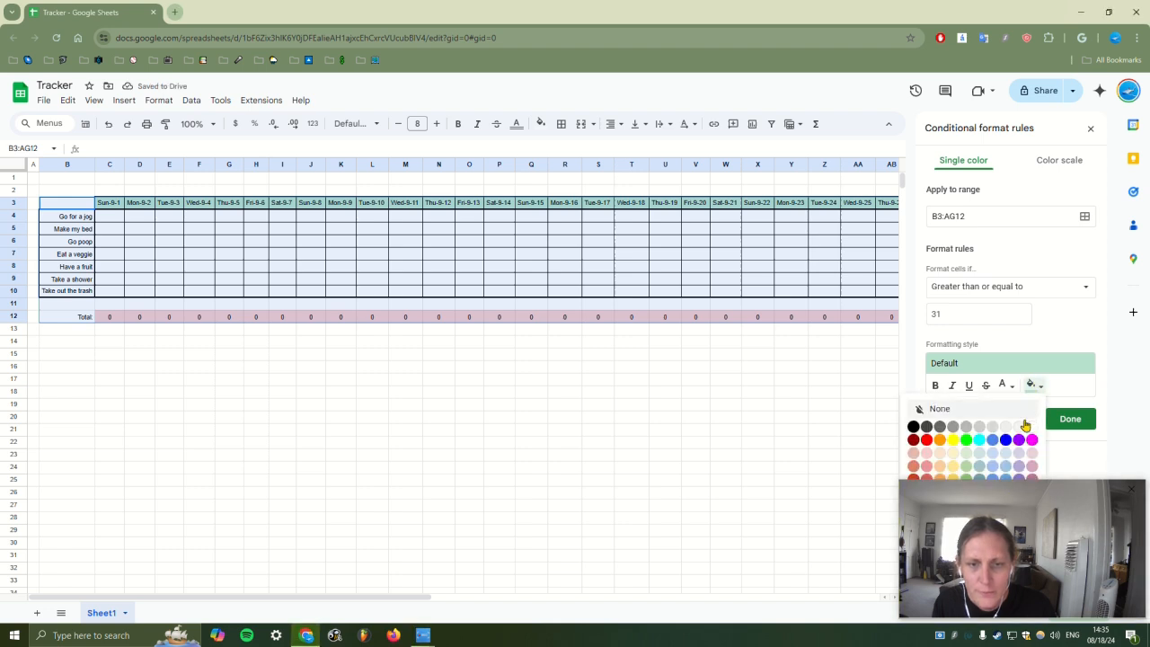
pyautogui.click(993, 478)
pyautogui.click(1068, 420)
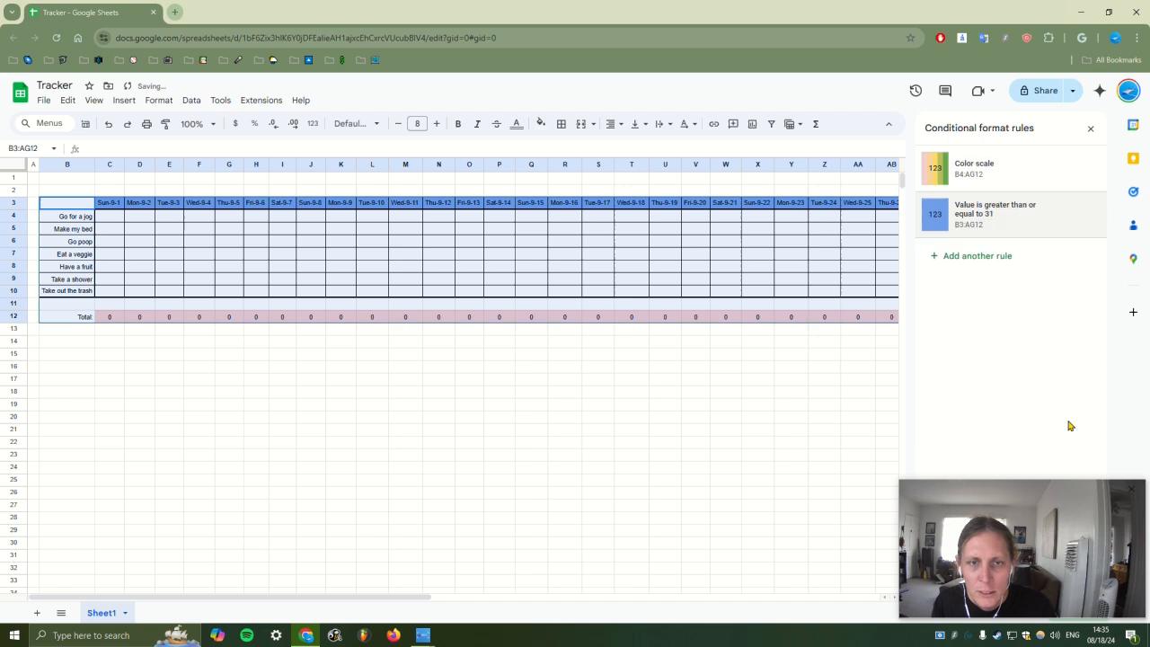
pyautogui.moveTo(918, 216); pyautogui.dragTo(917, 179)
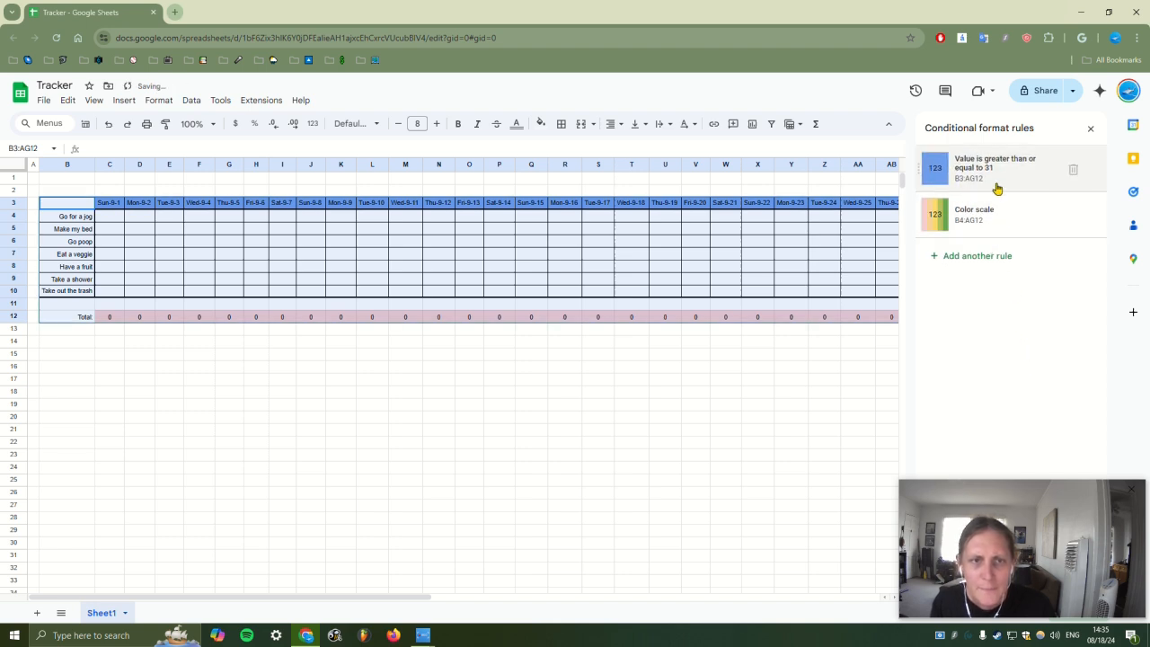
pyautogui.click(1091, 133)
# Freeze the rows up to the date row 3
pyautogui.click(825, 378)
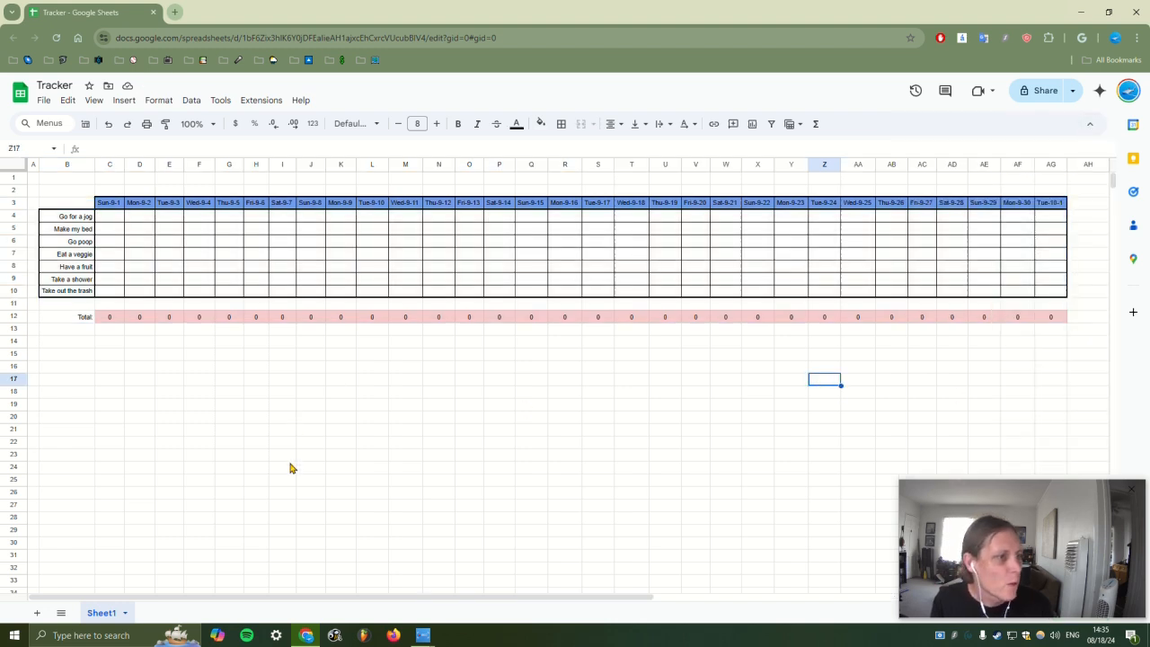
pyautogui.moveTo(406, 599); pyautogui.dragTo(321, 616)
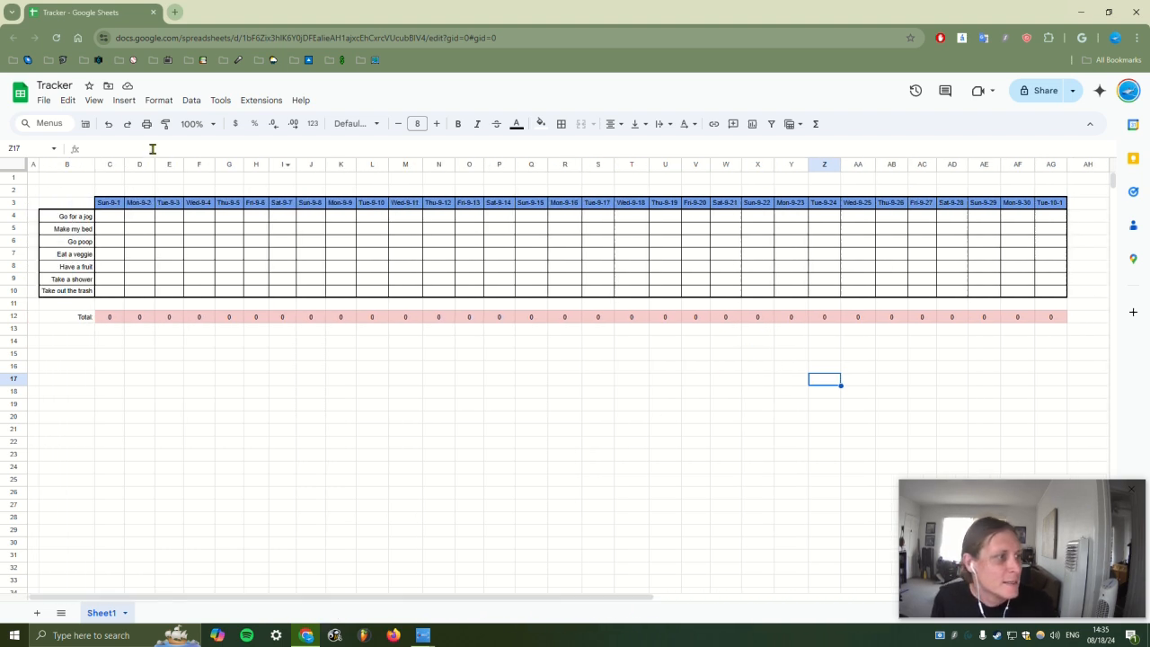
pyautogui.click(19, 204)
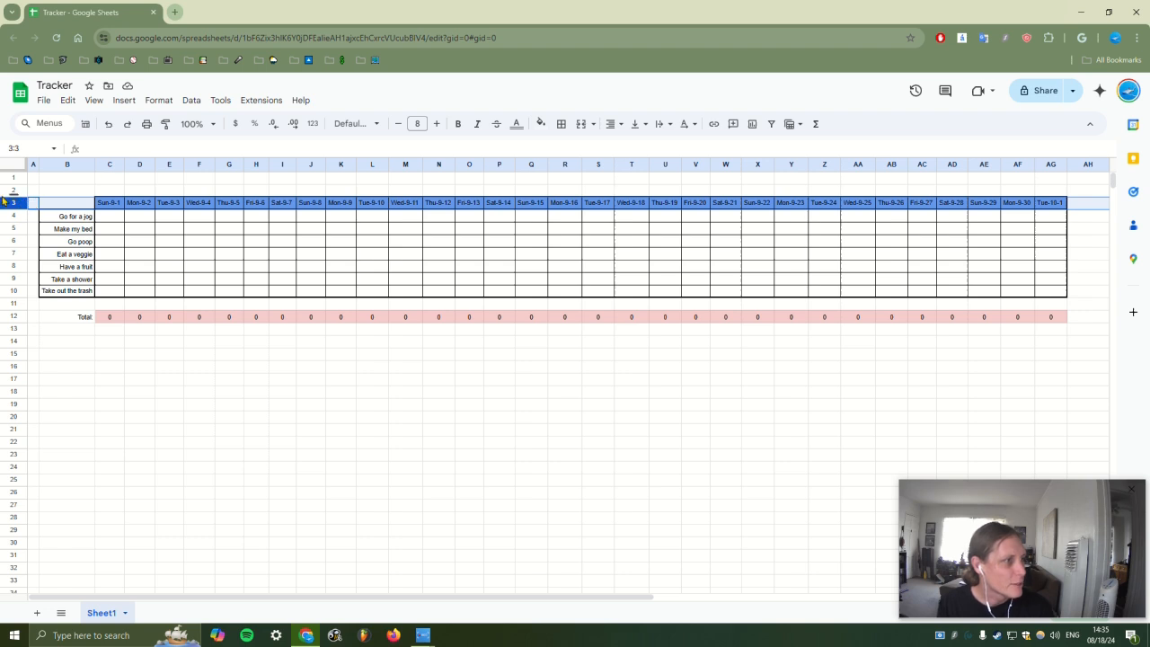
pyautogui.rightClick(11, 203)
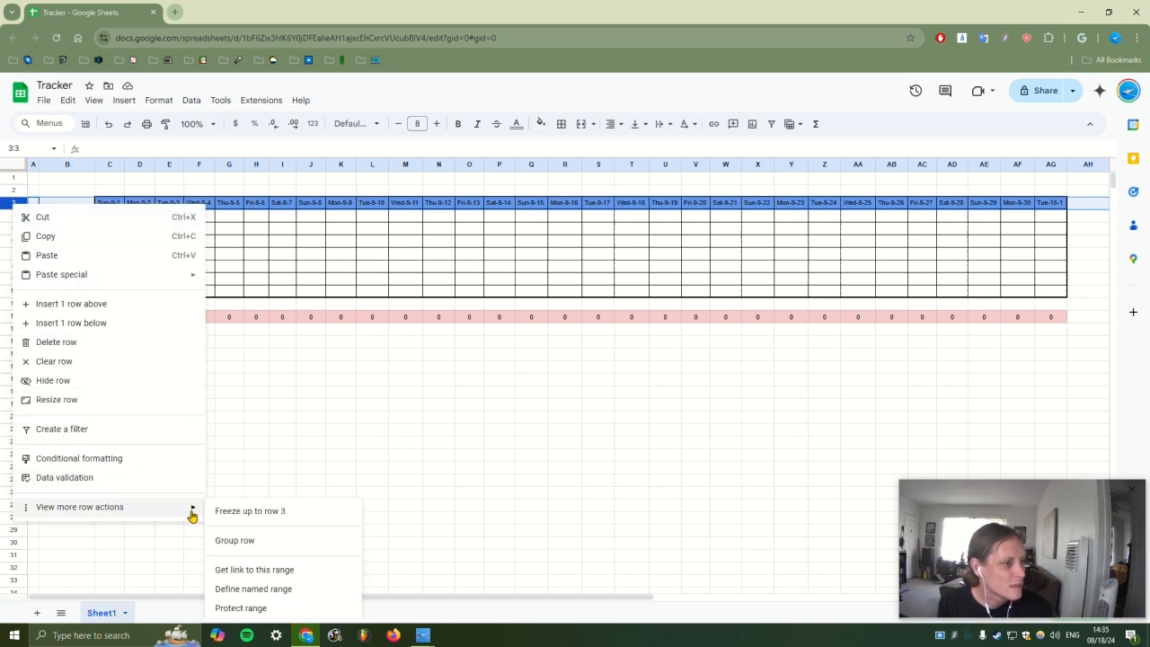
pyautogui.click(265, 511)
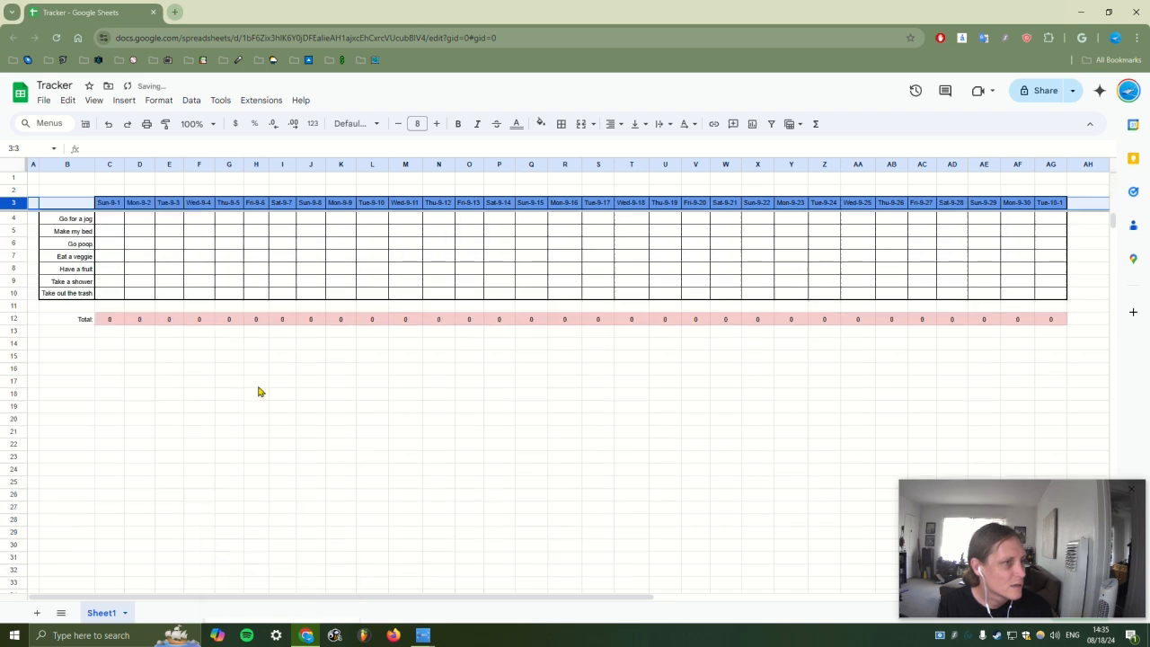
# Freeze the columns up to the habit-name column B
pyautogui.click(87, 165)
pyautogui.rightClick(87, 165)
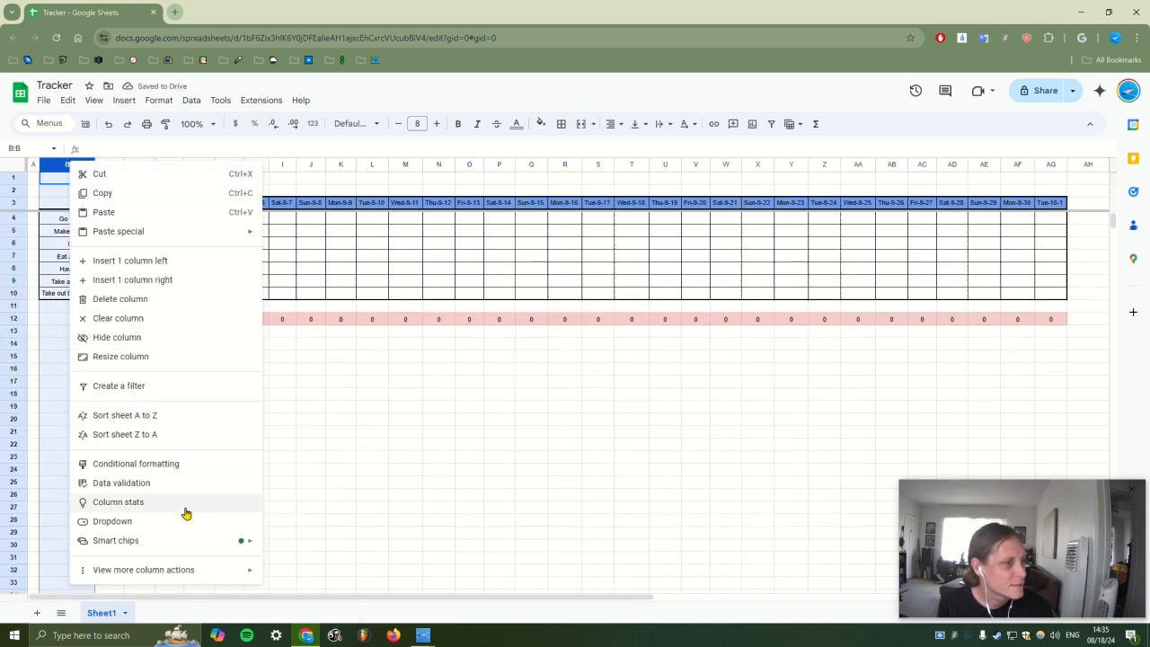
pyautogui.moveTo(192, 570)
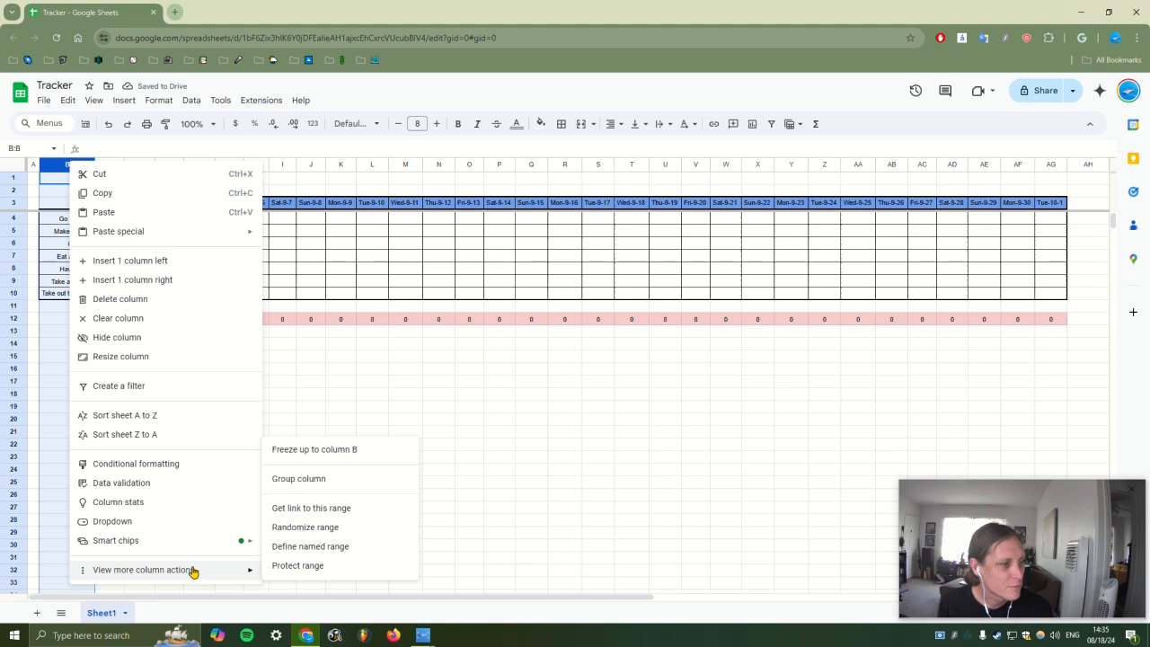
pyautogui.click(349, 449)
pyautogui.click(363, 409)
pyautogui.moveTo(366, 599); pyautogui.dragTo(290, 589)
pyautogui.scroll(-2, 306, 459)
pyautogui.scroll(2, 306, 459)
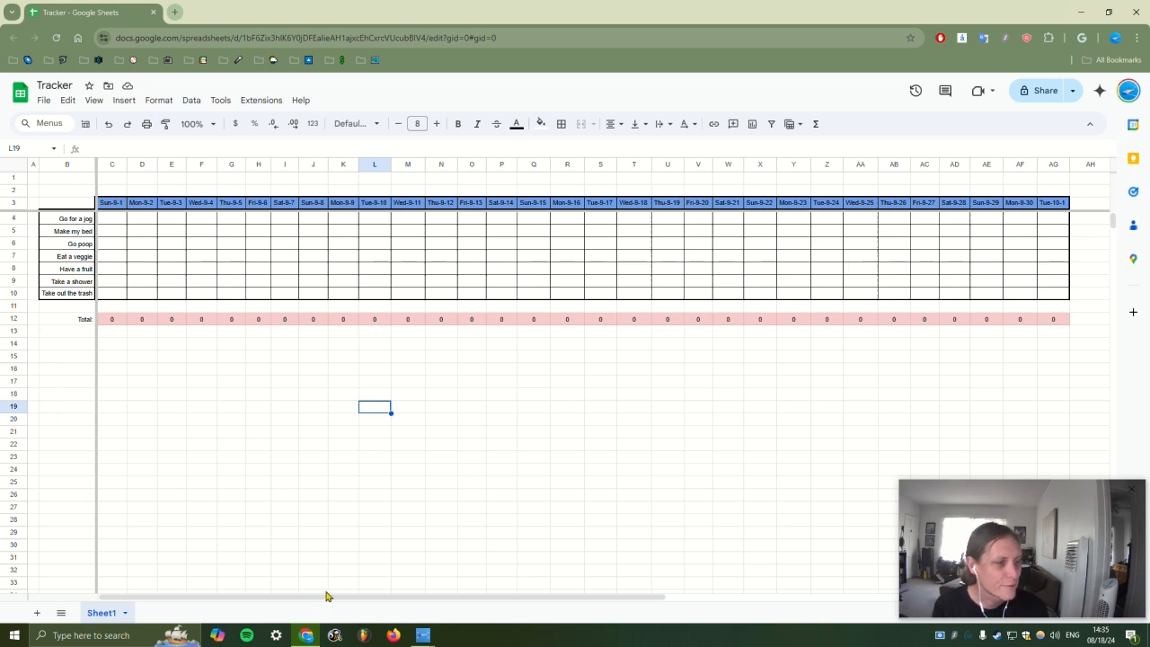
pyautogui.moveTo(319, 600); pyautogui.dragTo(9, 594)
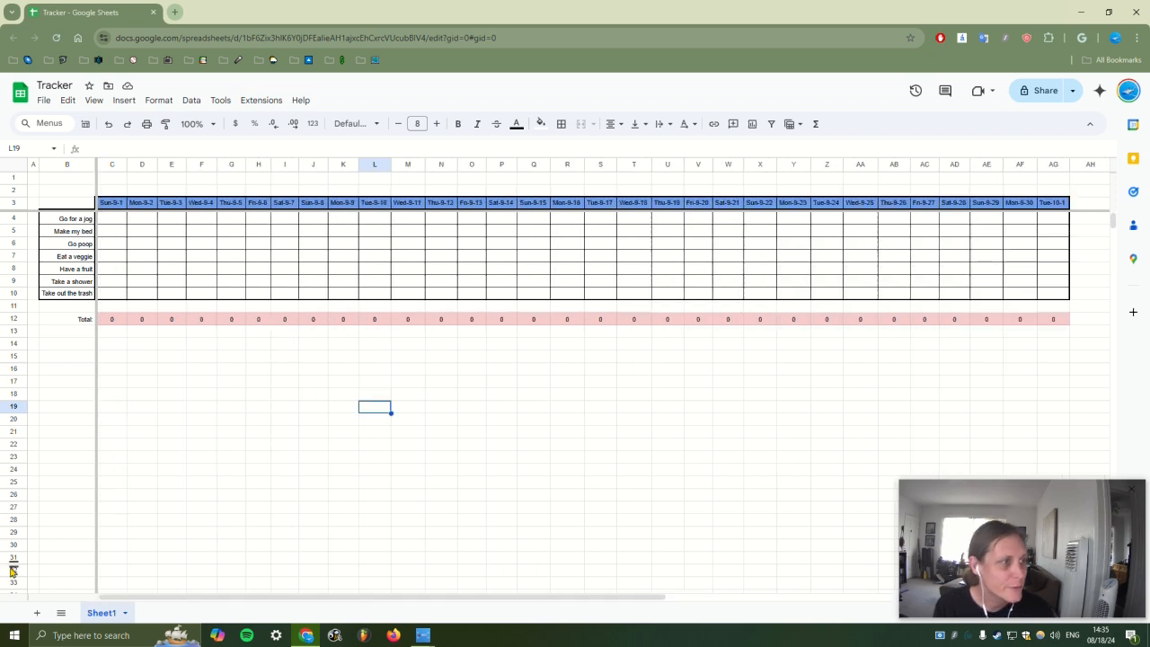
pyautogui.click(230, 437)
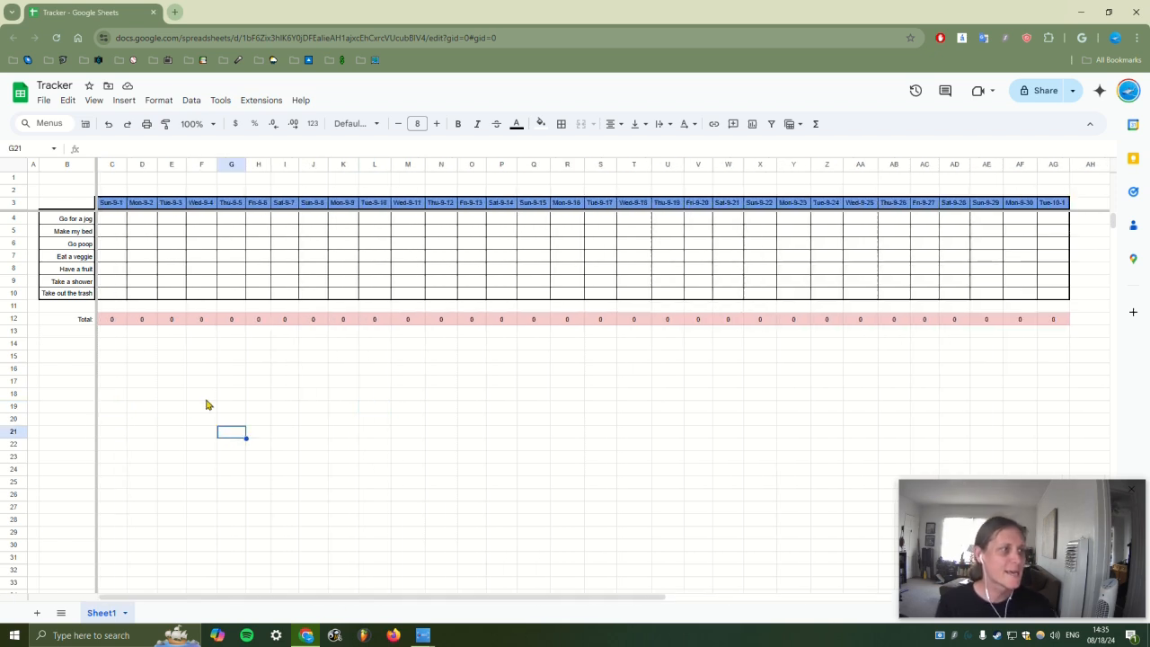
# Enter 0, 1 and 1 for Go for a jog, Make my bed and Go poop on Sun-9-1
pyautogui.click(106, 221)
pyautogui.write('0')
pyautogui.press('Return')
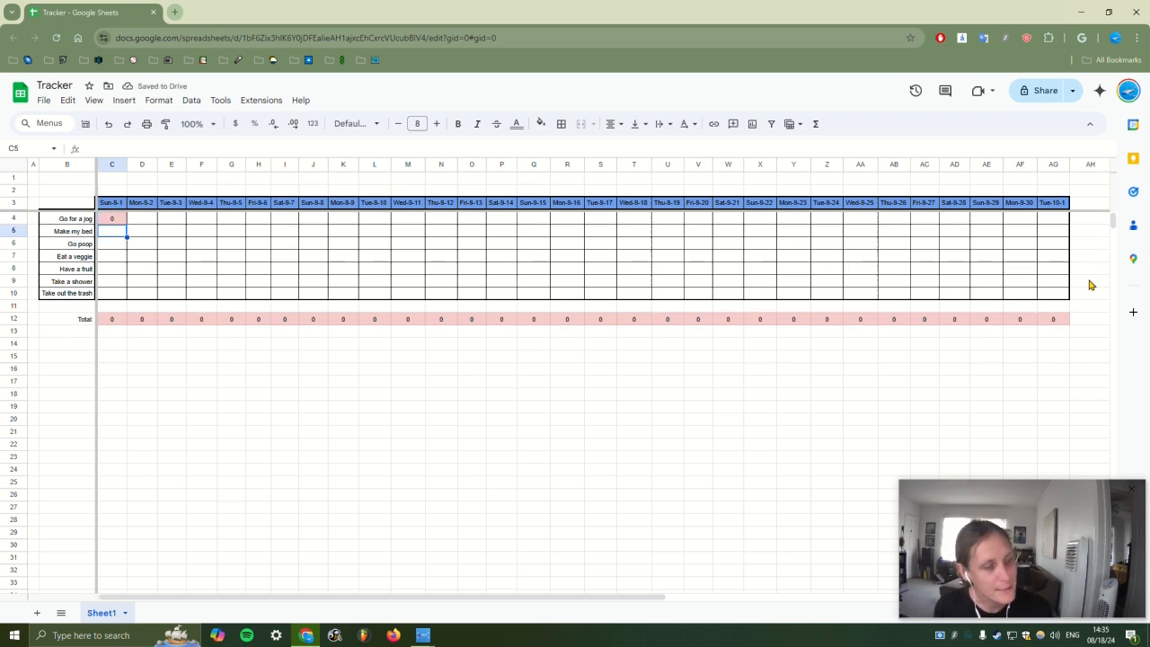
pyautogui.write('1')
pyautogui.press('Return')
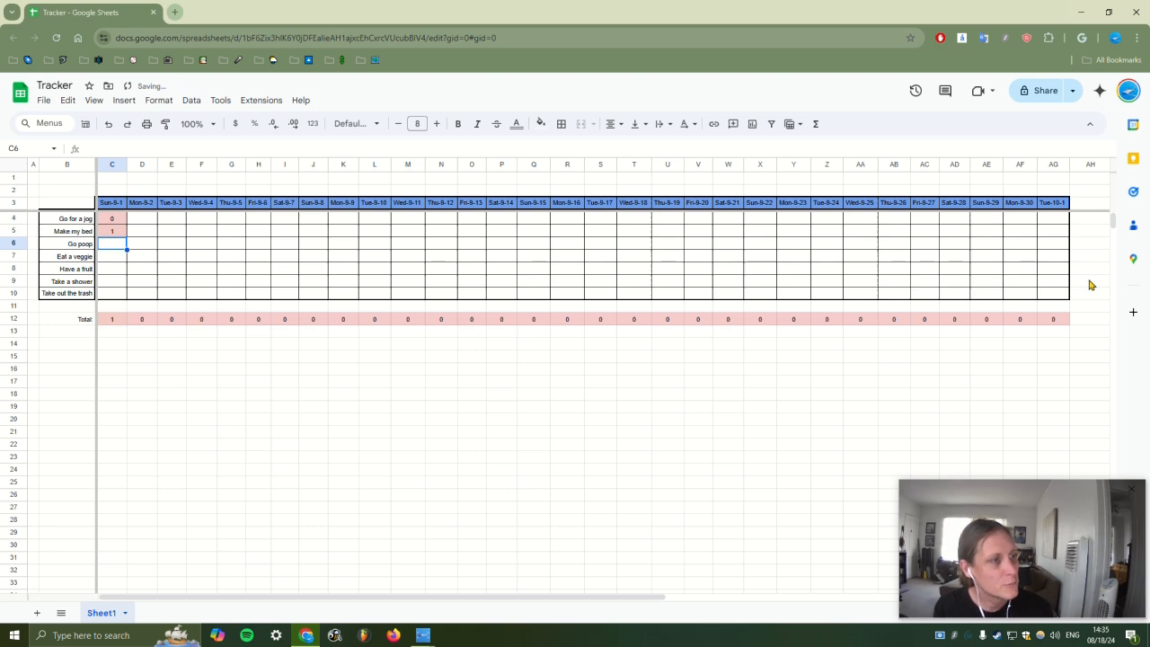
pyautogui.write('1')
pyautogui.press('Return')
# Start a new conditional formatting rule matching text exactly 0
pyautogui.hotkey('ctrl', 'a')
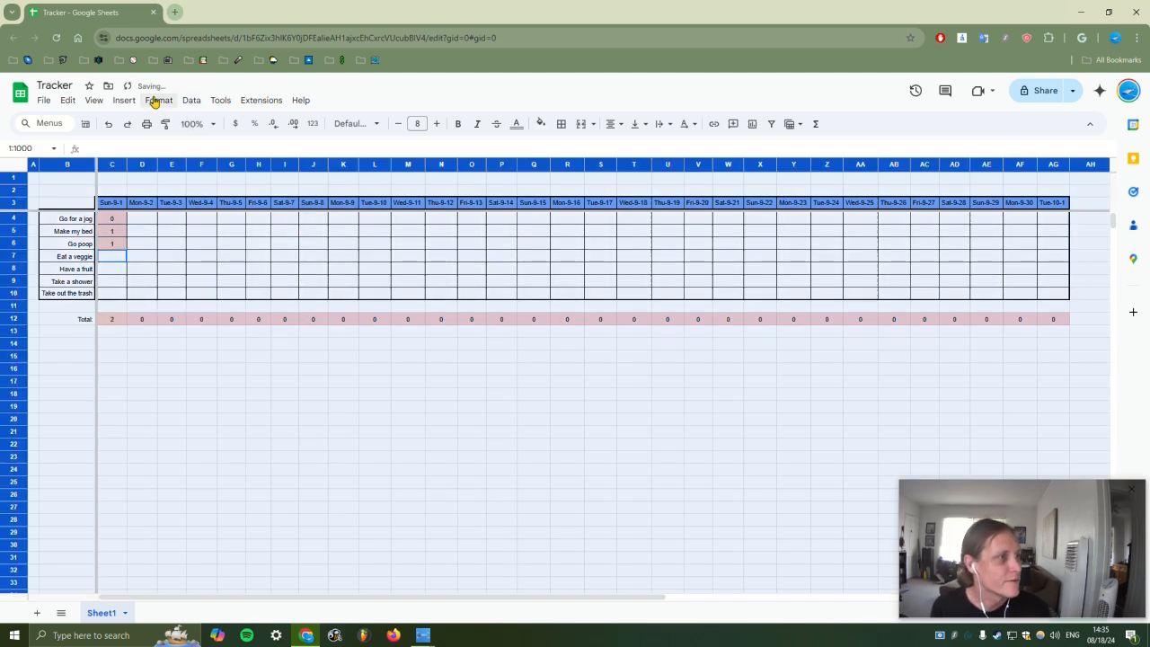
pyautogui.click(159, 101)
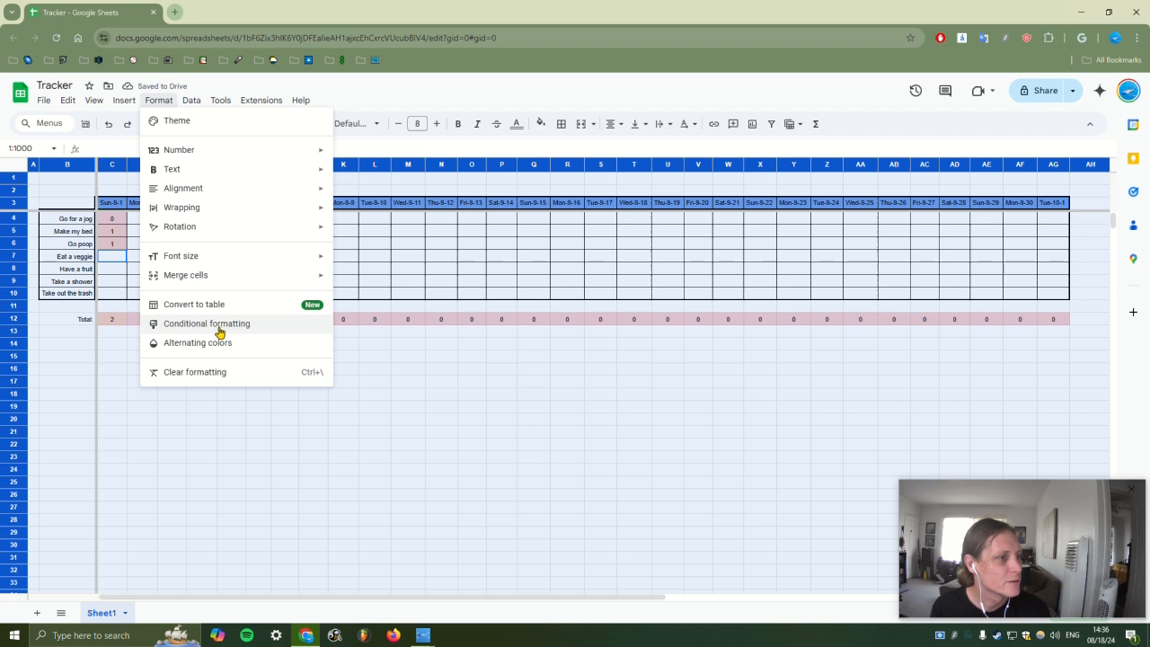
pyautogui.click(220, 325)
pyautogui.click(1011, 259)
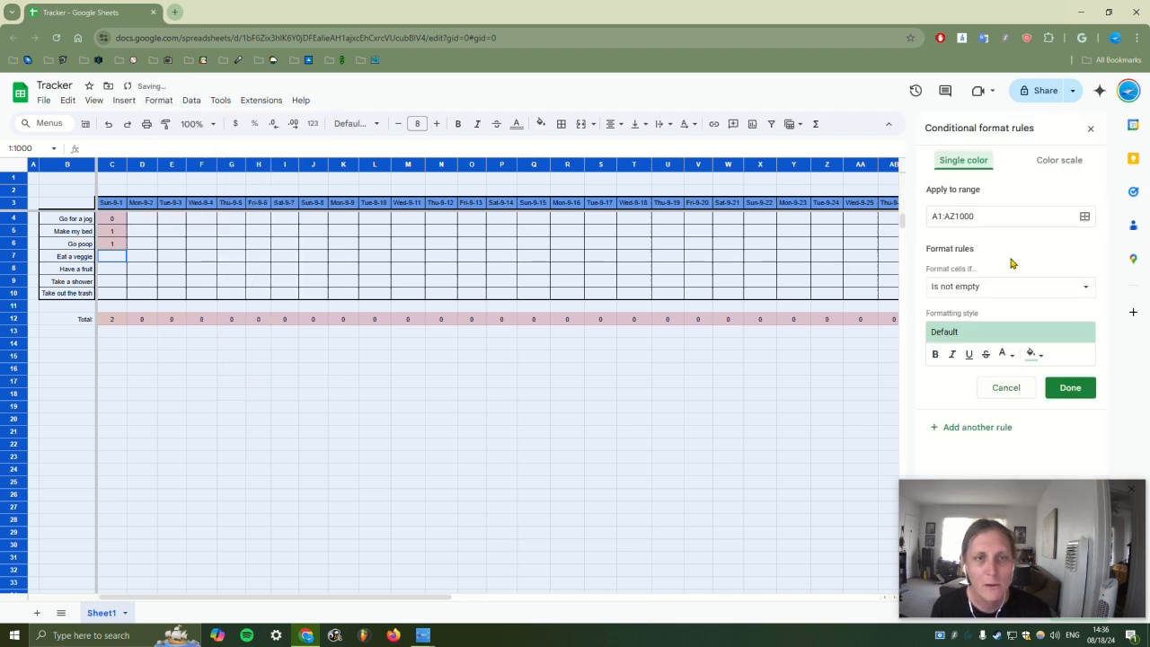
pyautogui.click(1067, 286)
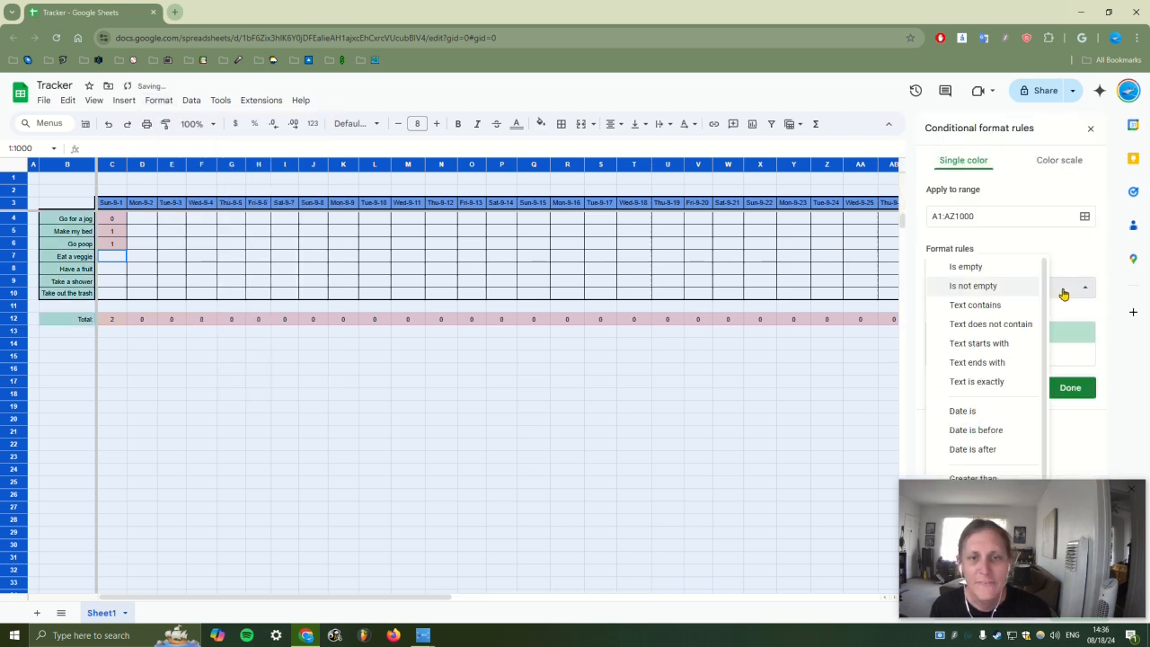
pyautogui.click(990, 380)
pyautogui.click(974, 313)
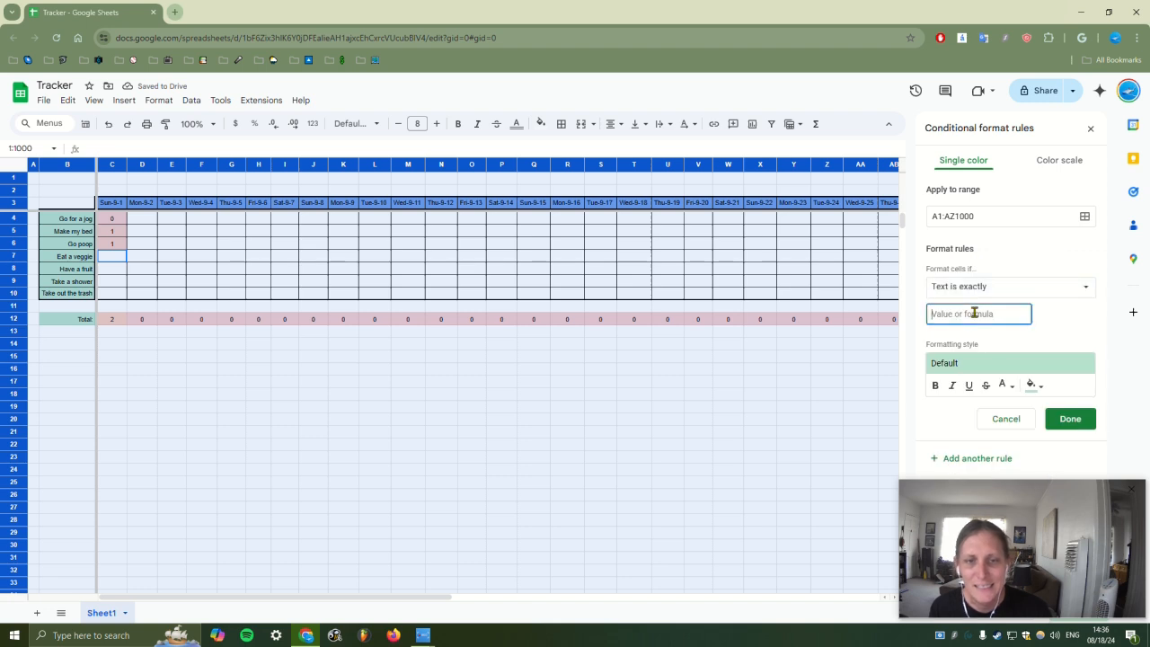
pyautogui.write('0')
# Style the zero rule as red text on black fill and rank it first
pyautogui.click(1032, 384)
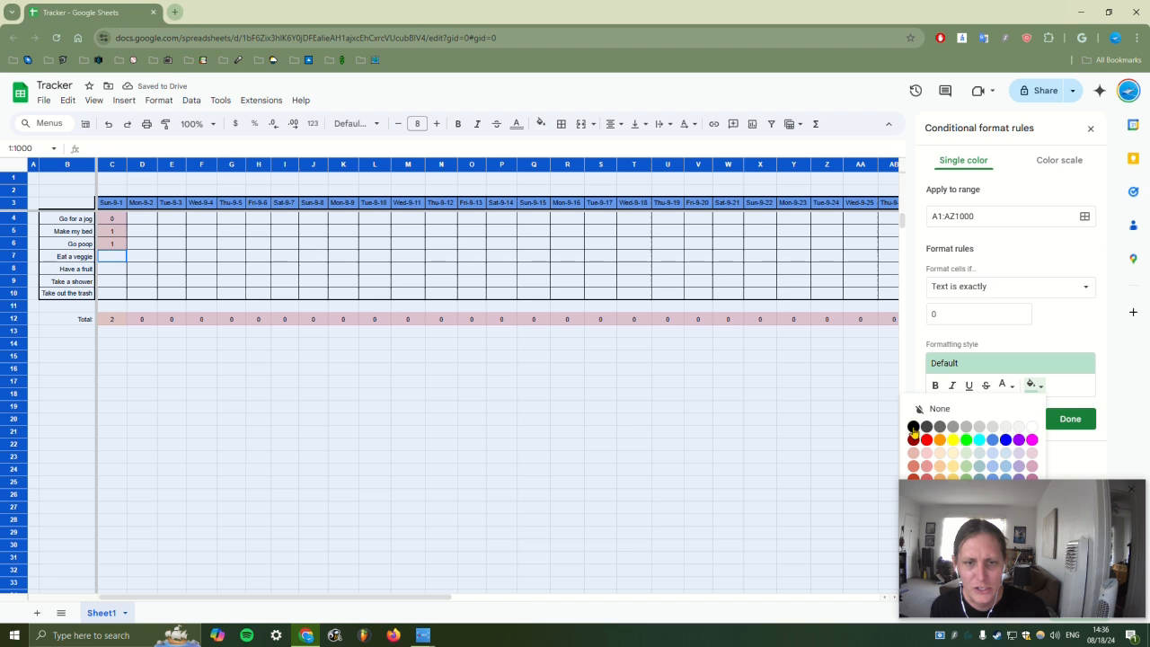
pyautogui.click(913, 428)
pyautogui.click(1007, 385)
pyautogui.click(1020, 440)
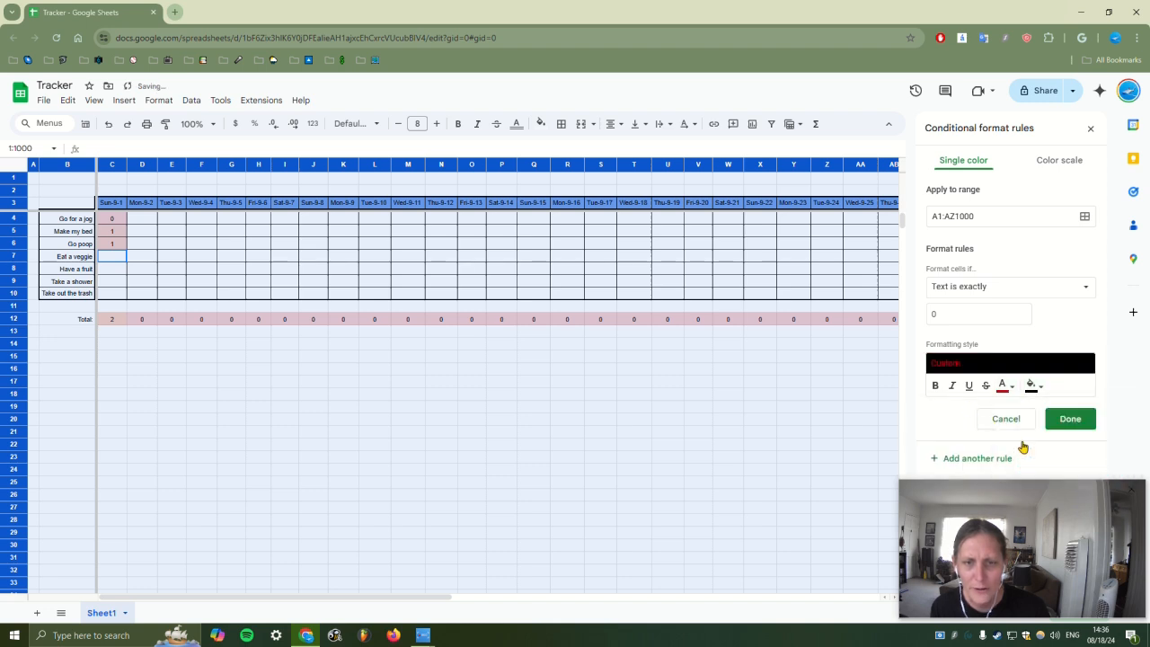
pyautogui.click(1067, 426)
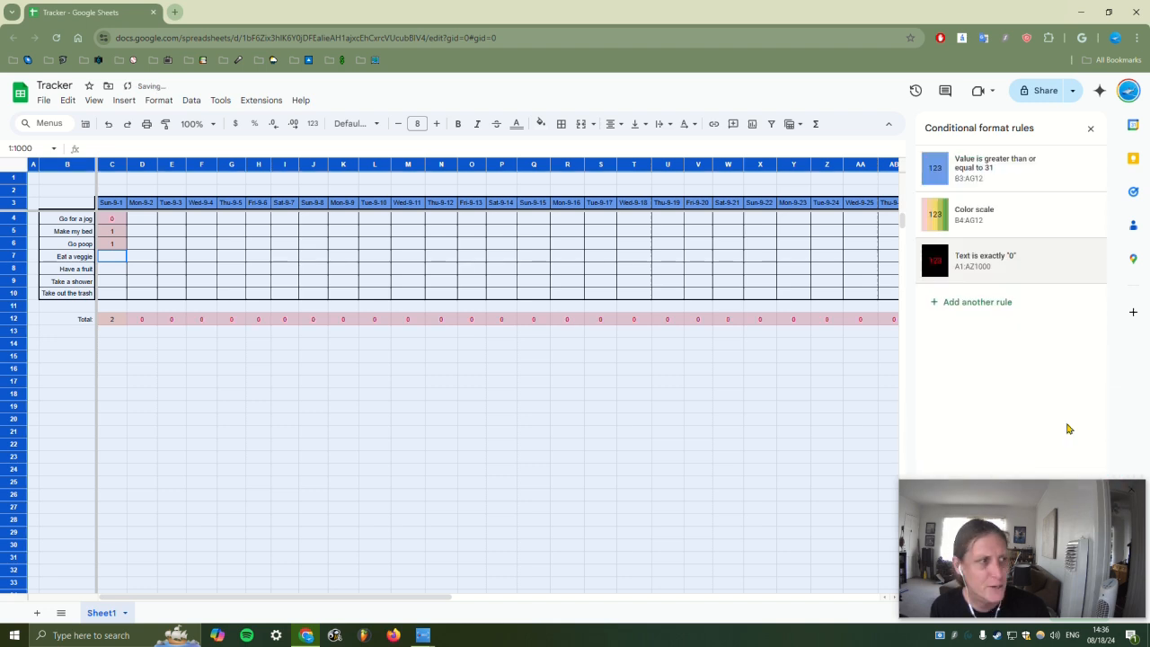
pyautogui.moveTo(918, 262); pyautogui.dragTo(917, 198)
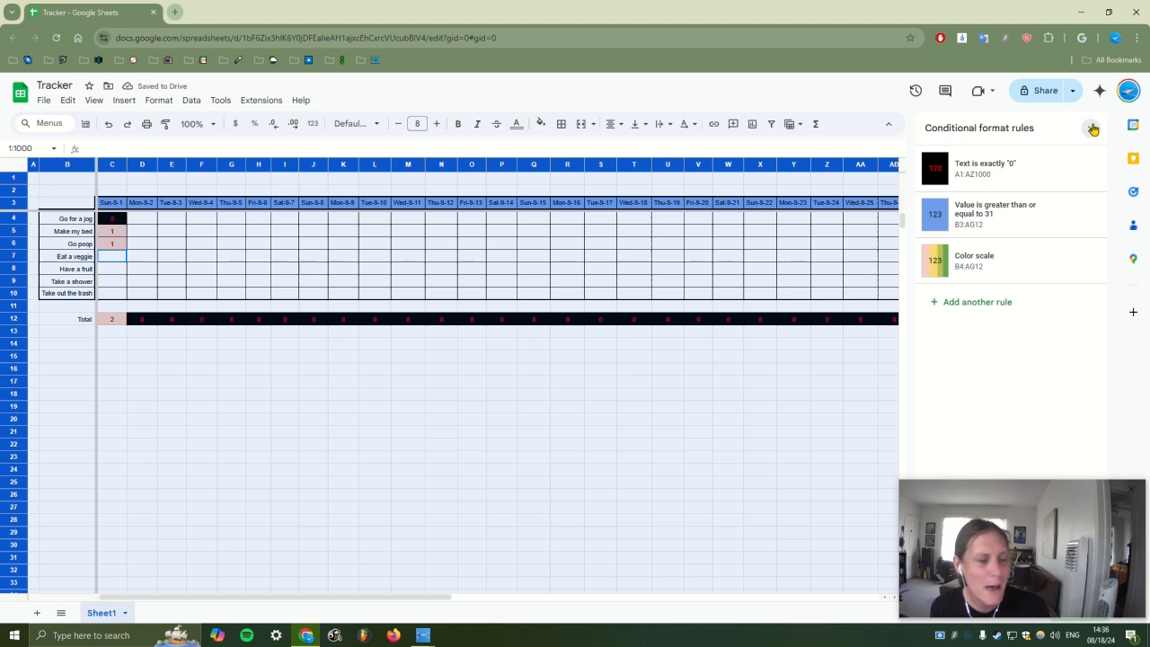
pyautogui.click(1092, 129)
pyautogui.click(112, 232)
# Enter 0, 1, 1, 1 in C7:C10 to complete the Sun-9-1 column, totalling 5
pyautogui.click(178, 259)
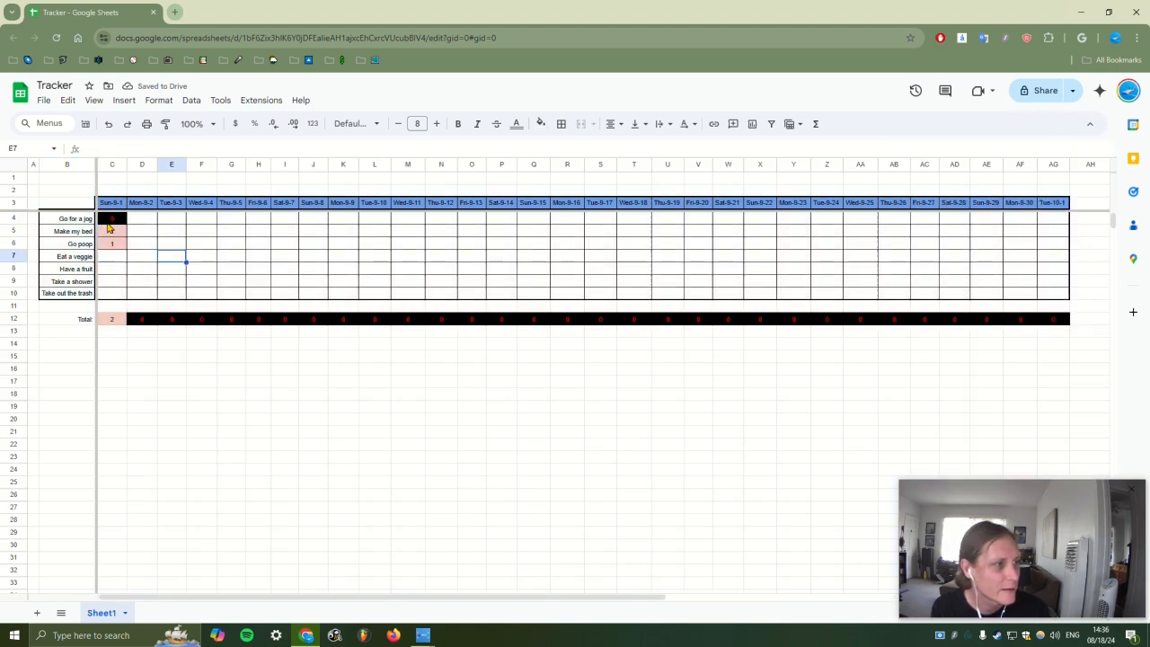
pyautogui.click(112, 259)
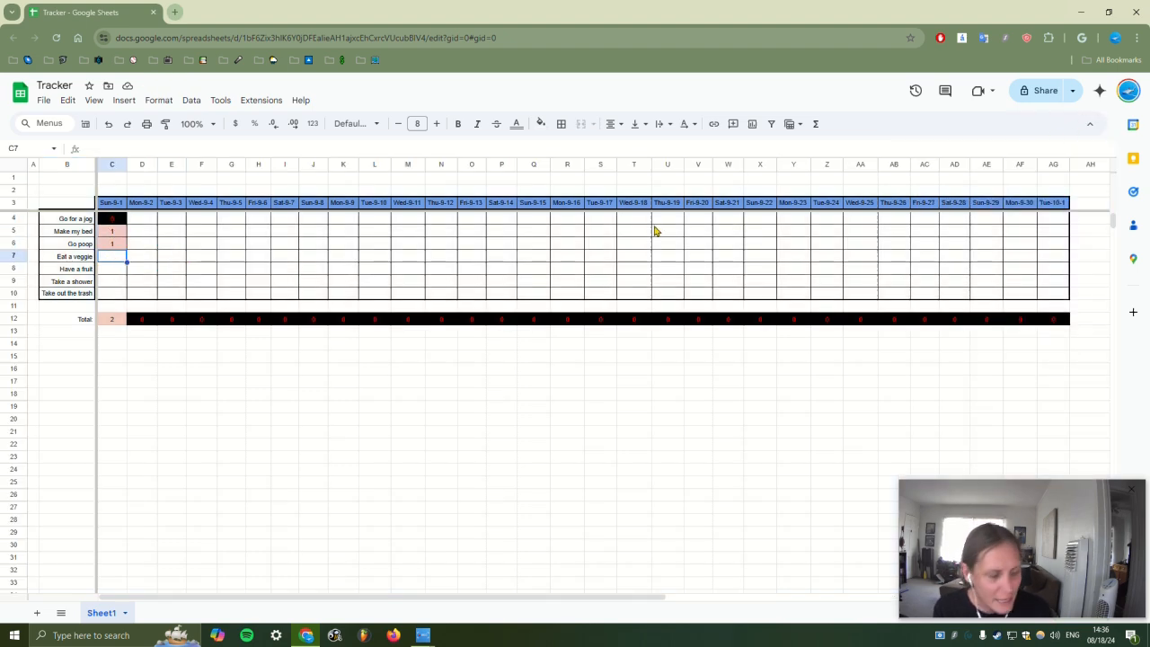
pyautogui.write('0')
pyautogui.press('Return')
pyautogui.write('1')
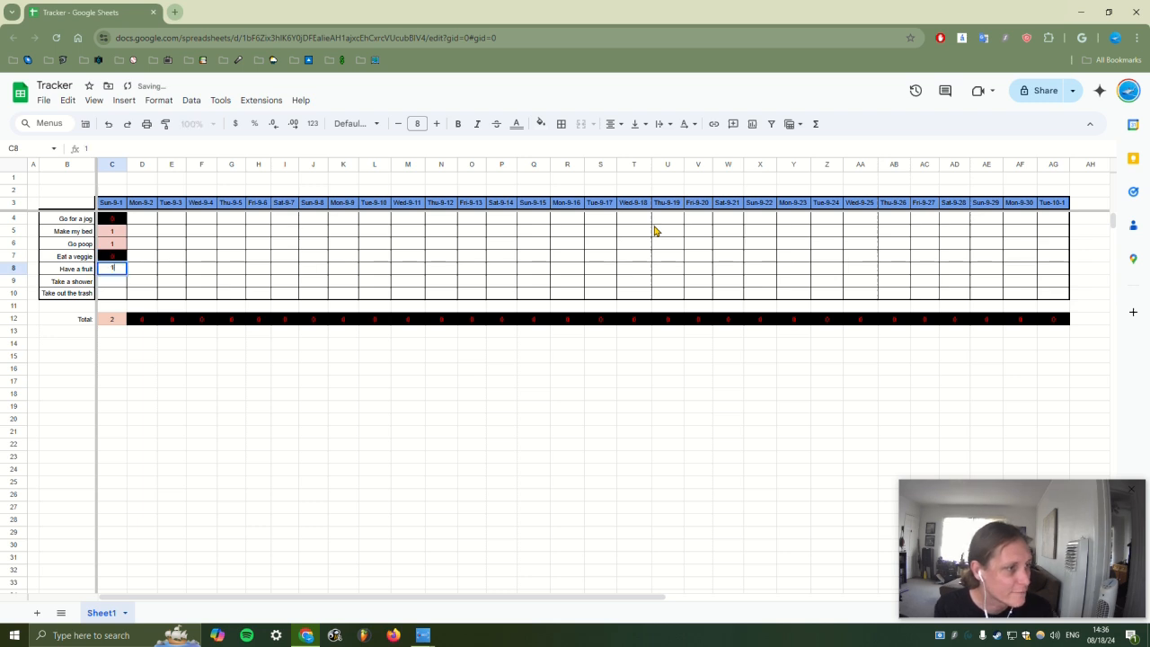
pyautogui.press('Return')
pyautogui.write('1')
pyautogui.press('Return')
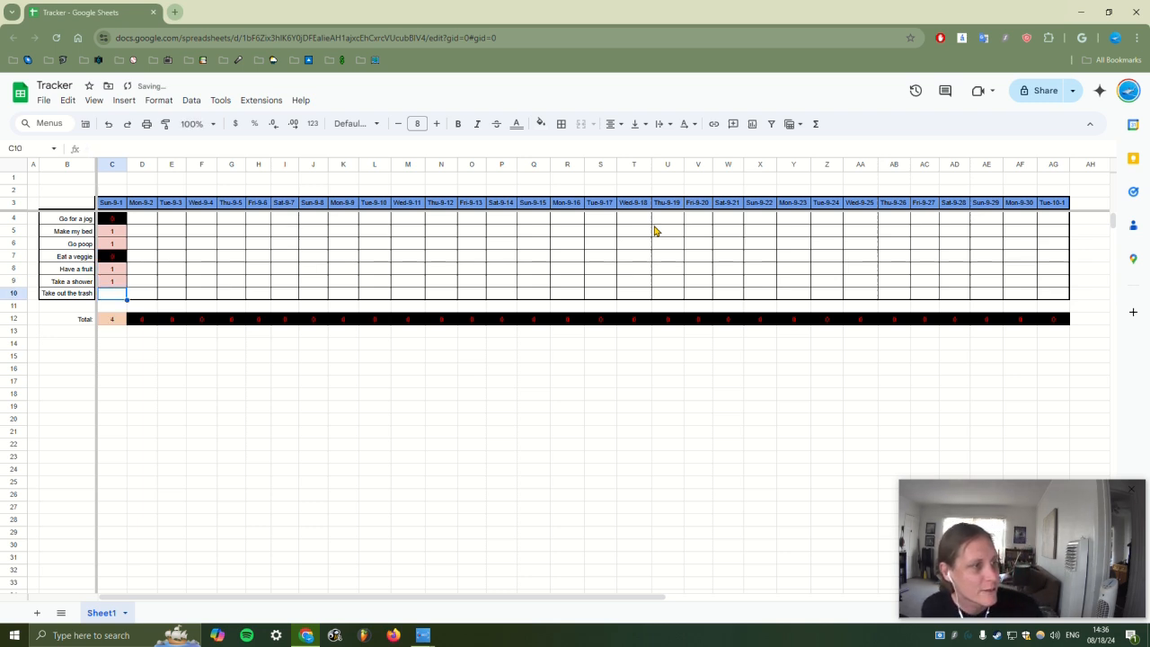
pyautogui.write('1')
pyautogui.press('Tab')
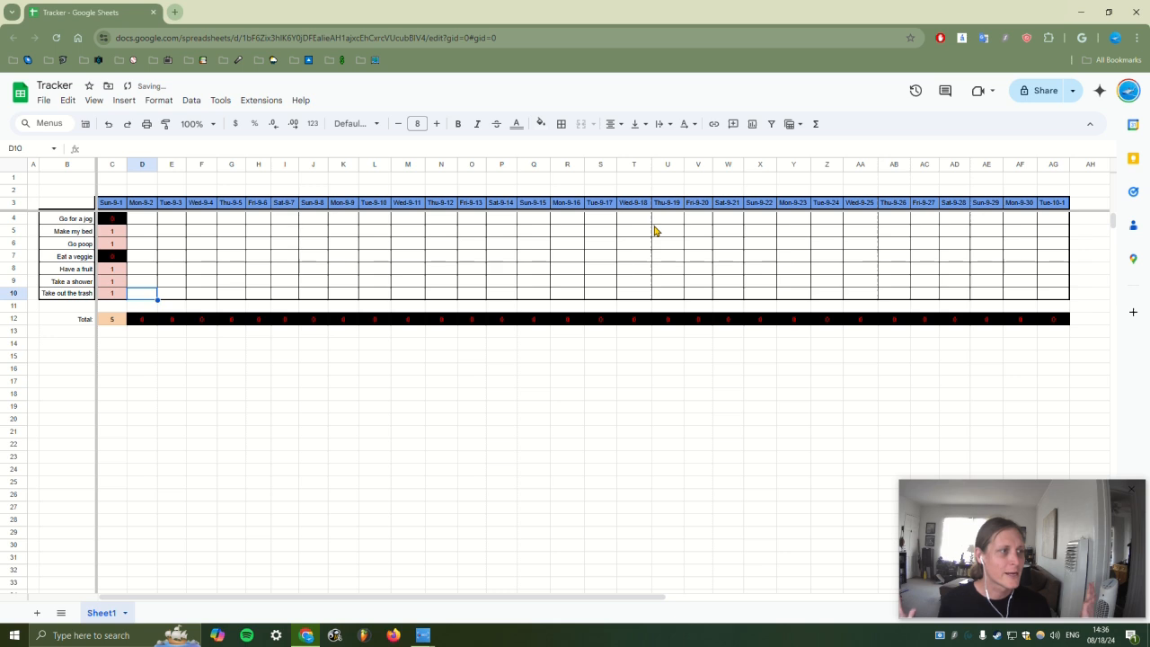
# Fill D4:D10 for Mon-9-2 with 1, 0, 2, 1, 2, 2, 2, totalling 10
pyautogui.press('Up')
pyautogui.press('Up')
pyautogui.press('Up')
pyautogui.press('Up')
pyautogui.press('Up')
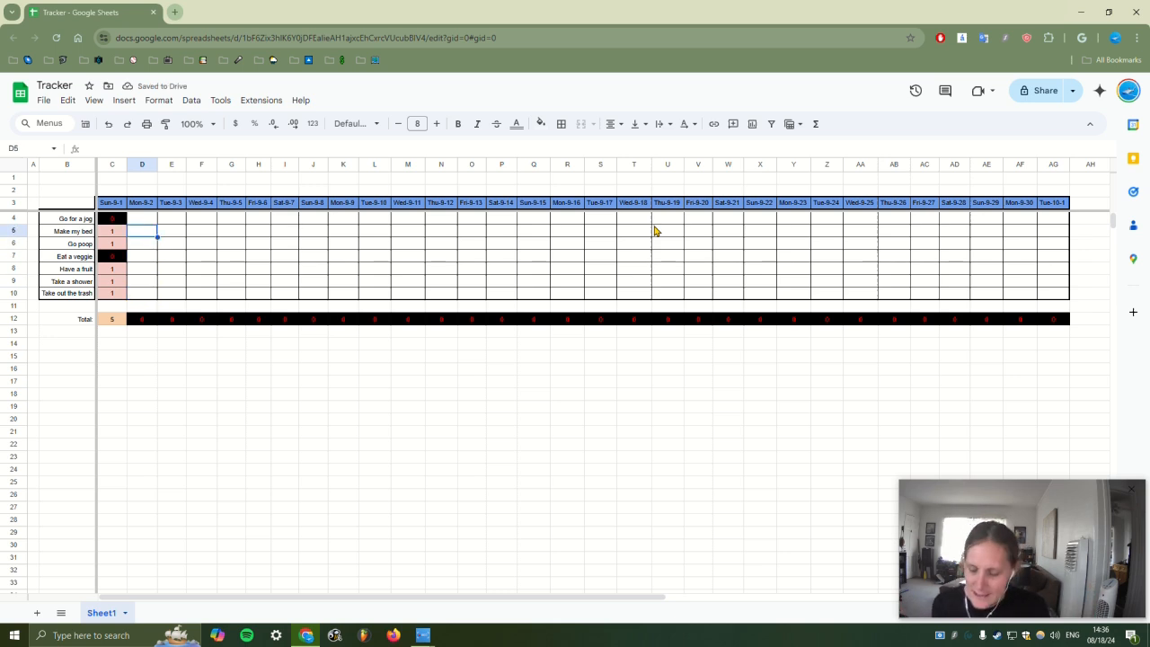
pyautogui.press('Up')
pyautogui.write('1')
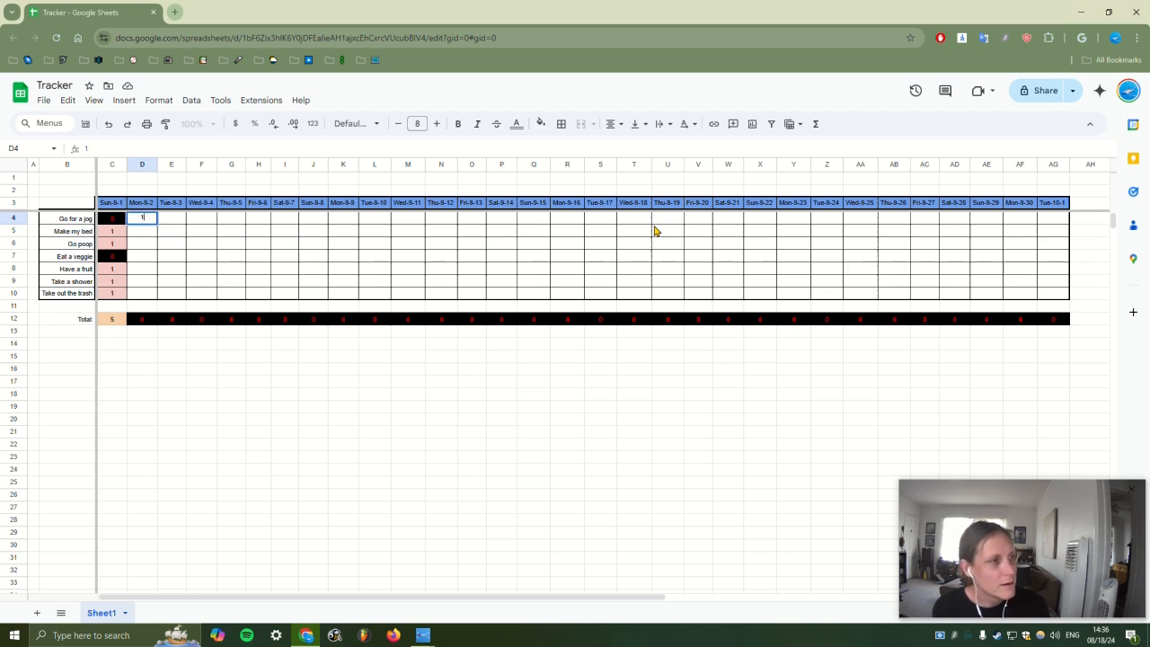
pyautogui.press('Return')
pyautogui.write('0')
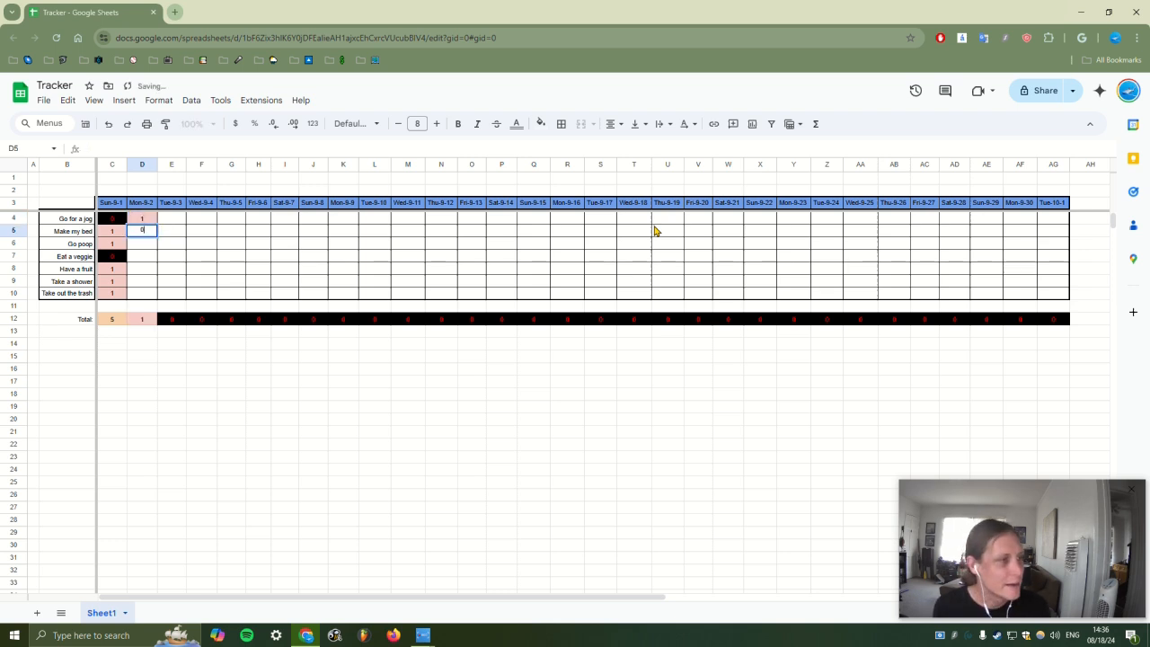
pyautogui.press('Return')
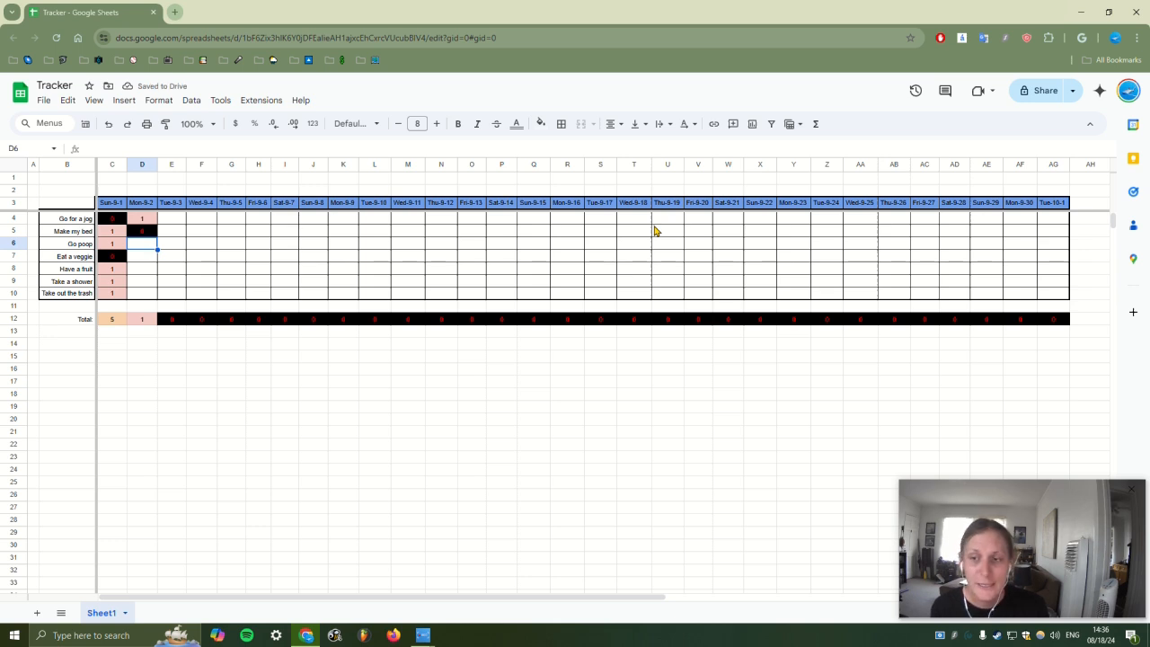
pyautogui.write('2')
pyautogui.press('Return')
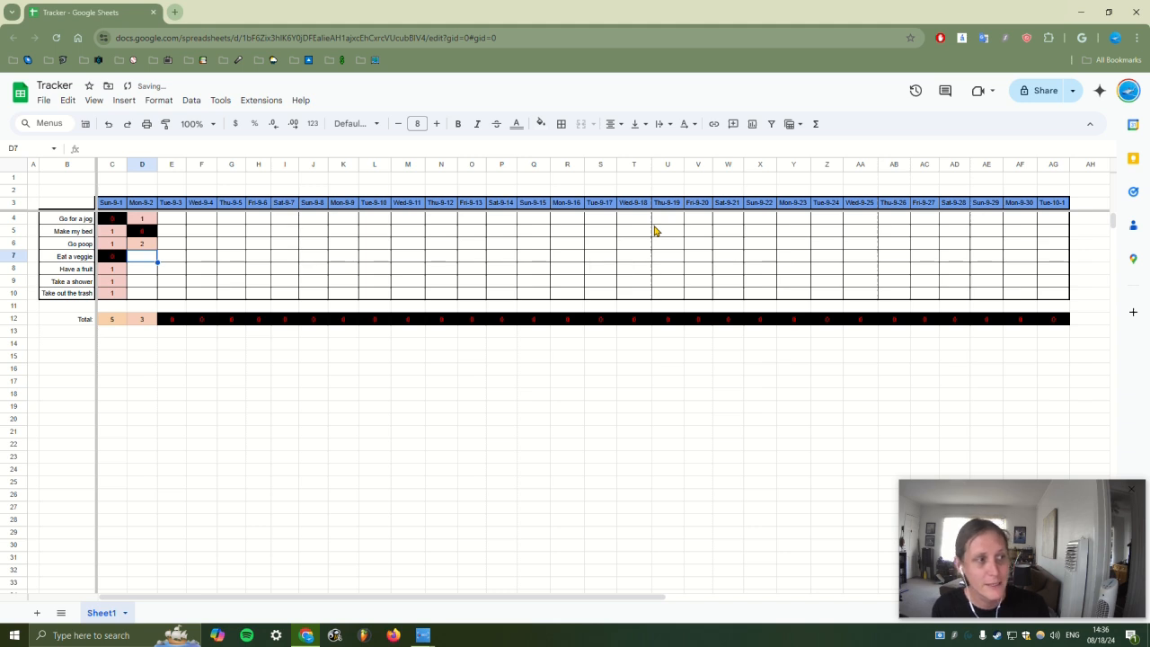
pyautogui.write('1')
pyautogui.press('Return')
pyautogui.write('2')
pyautogui.press('Return')
pyautogui.write('2')
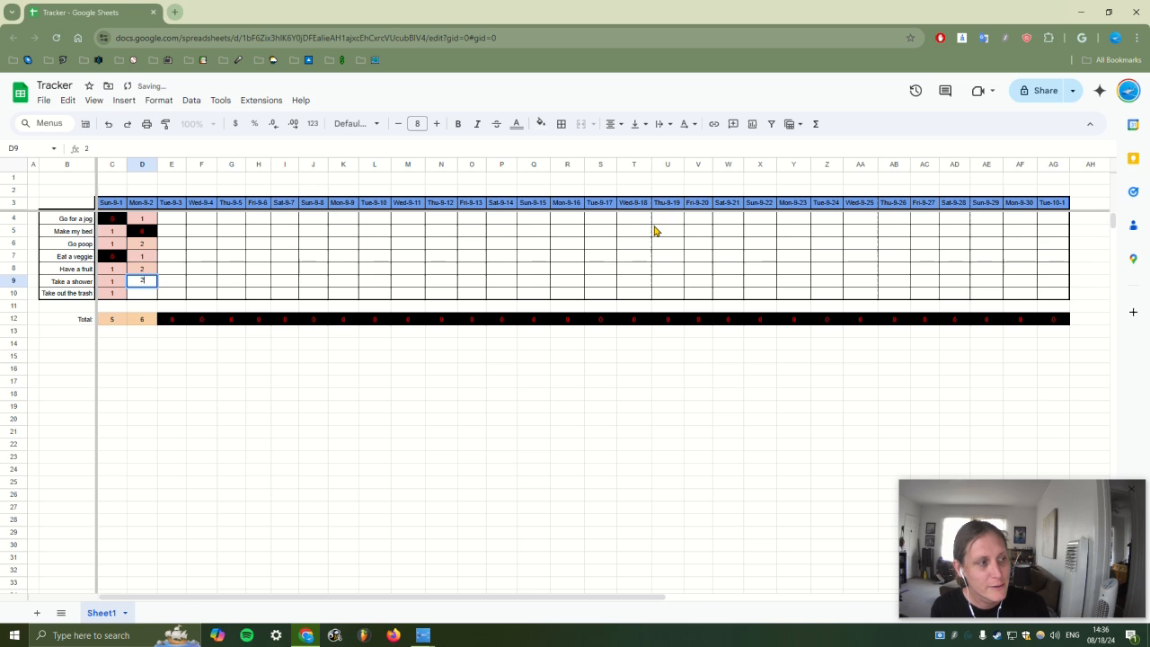
pyautogui.press('Return')
pyautogui.write('2')
pyautogui.press('Return')
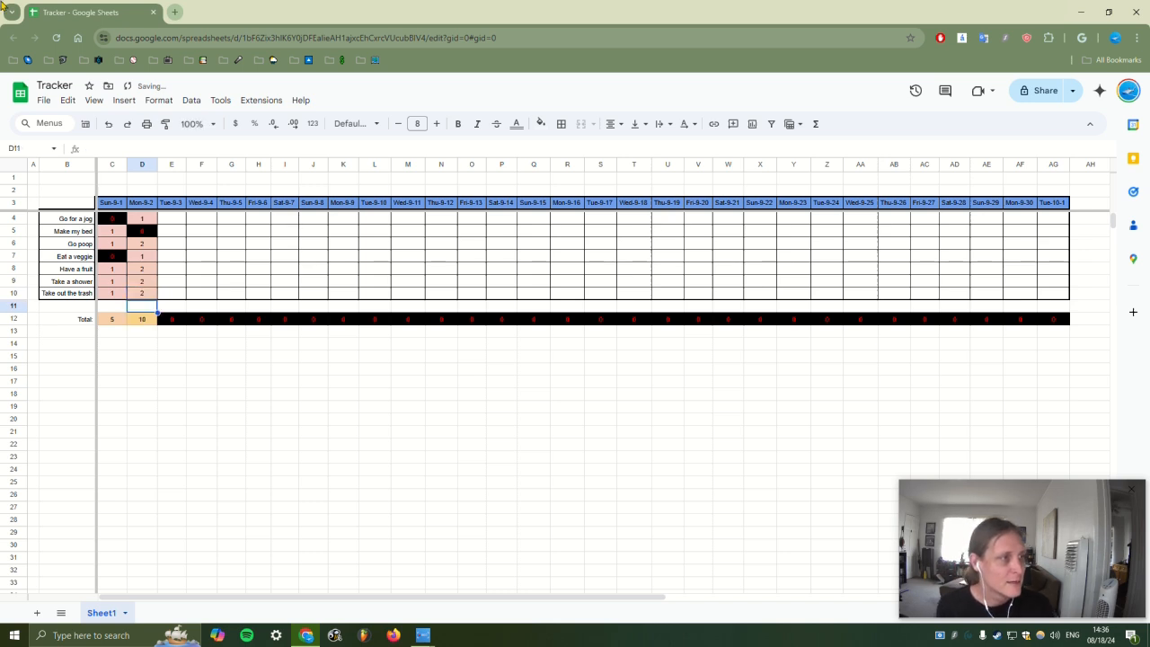
pyautogui.click(167, 221)
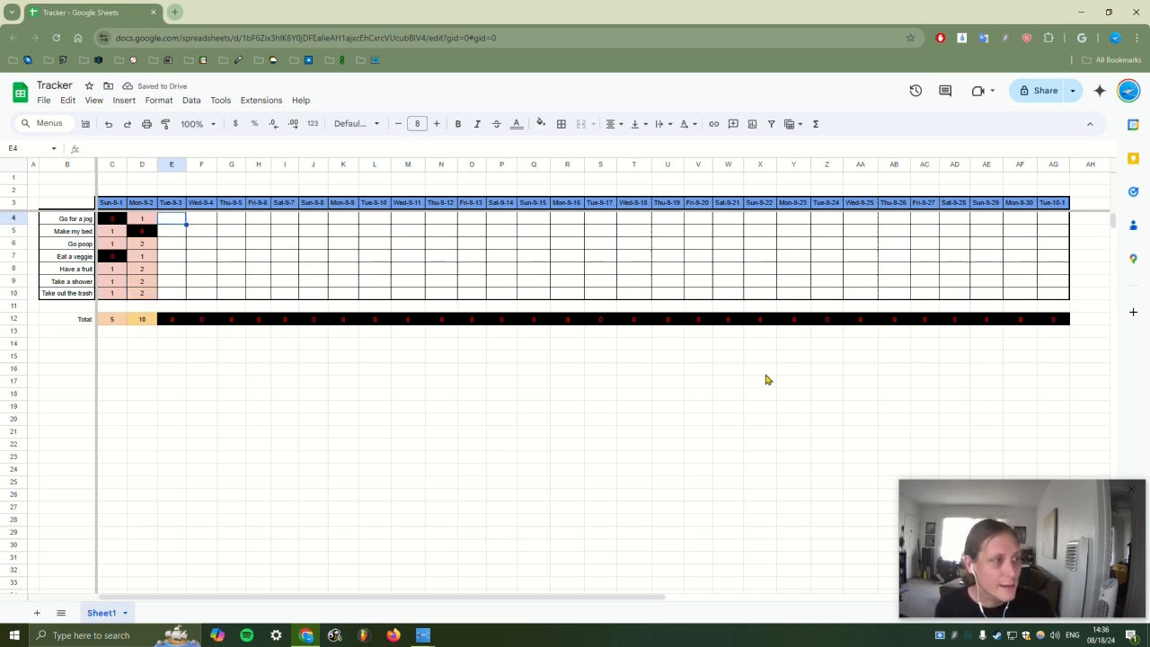
# Enter 2, 1, 3, 2, 0, 3, 0 into E4:E10 for Tue-9-3
pyautogui.write('2')
pyautogui.press('Return')
pyautogui.write('1')
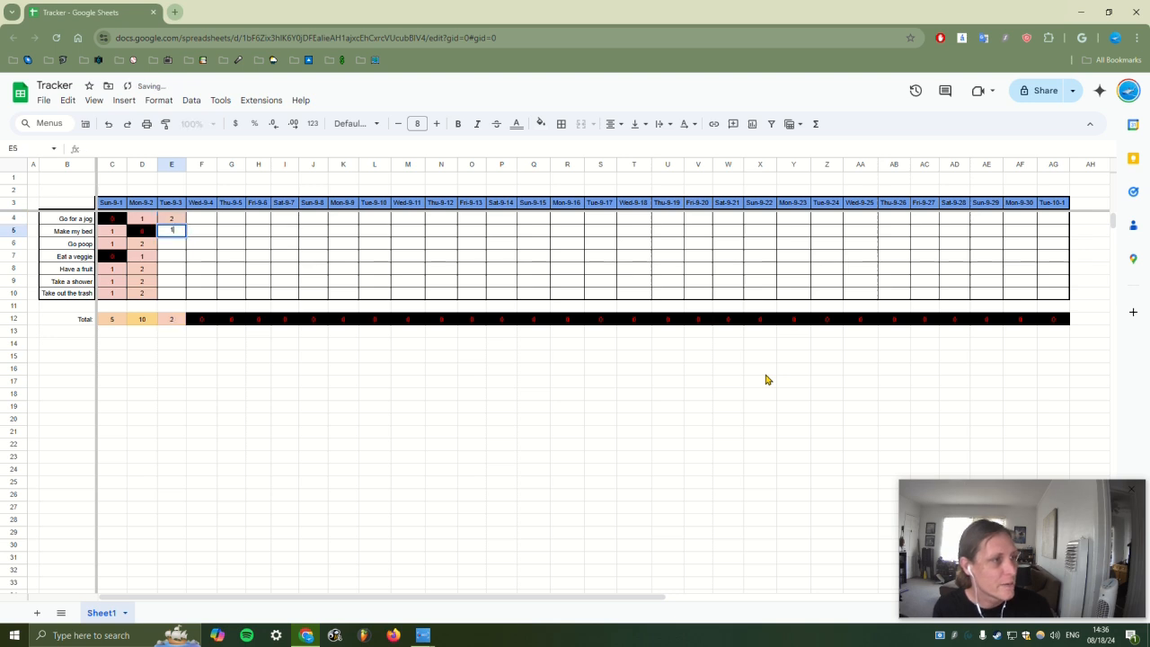
pyautogui.press('Return')
pyautogui.write('3')
pyautogui.press('Return')
pyautogui.write('2')
pyautogui.press('Return')
pyautogui.write('0')
pyautogui.press('Return')
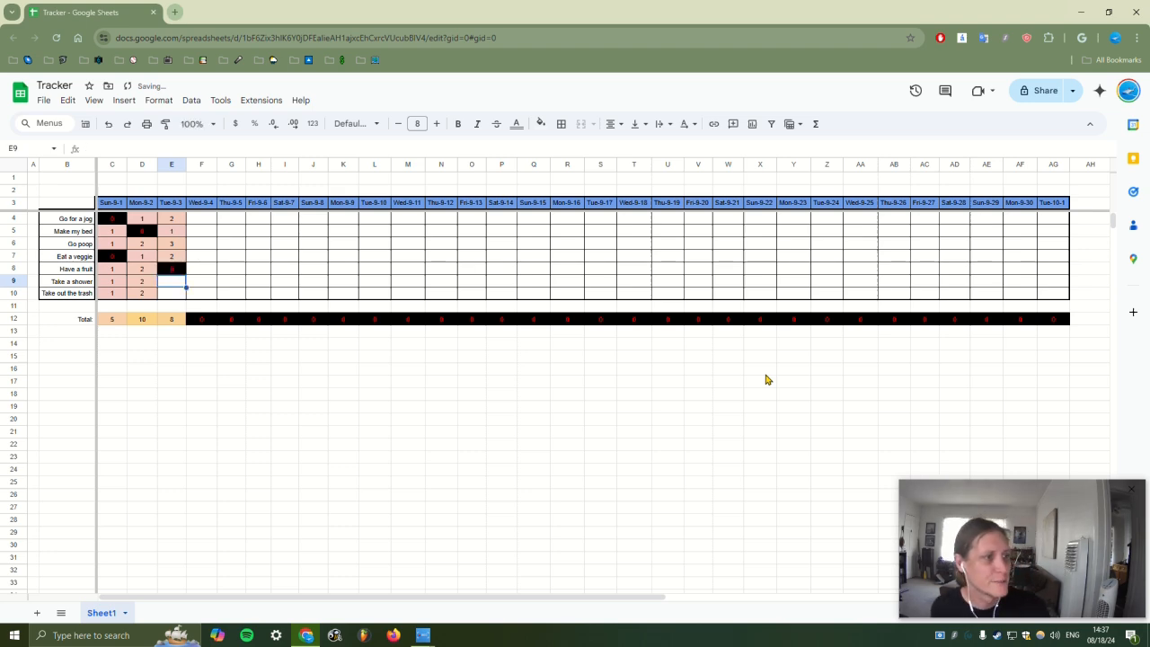
pyautogui.write('3')
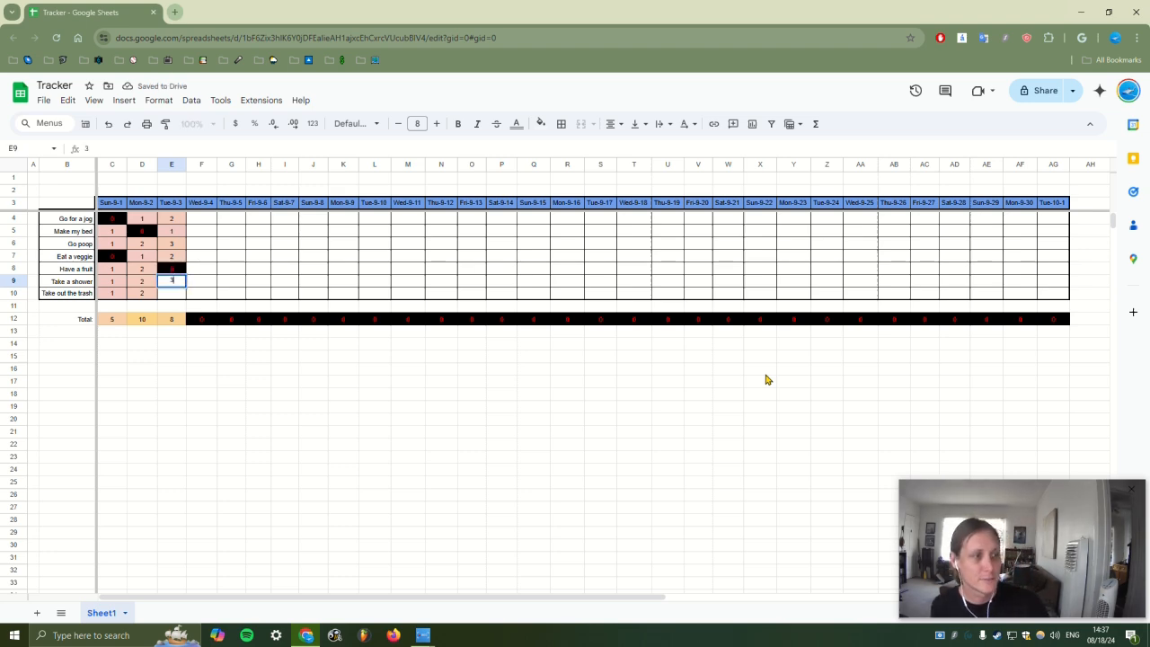
pyautogui.press('Return')
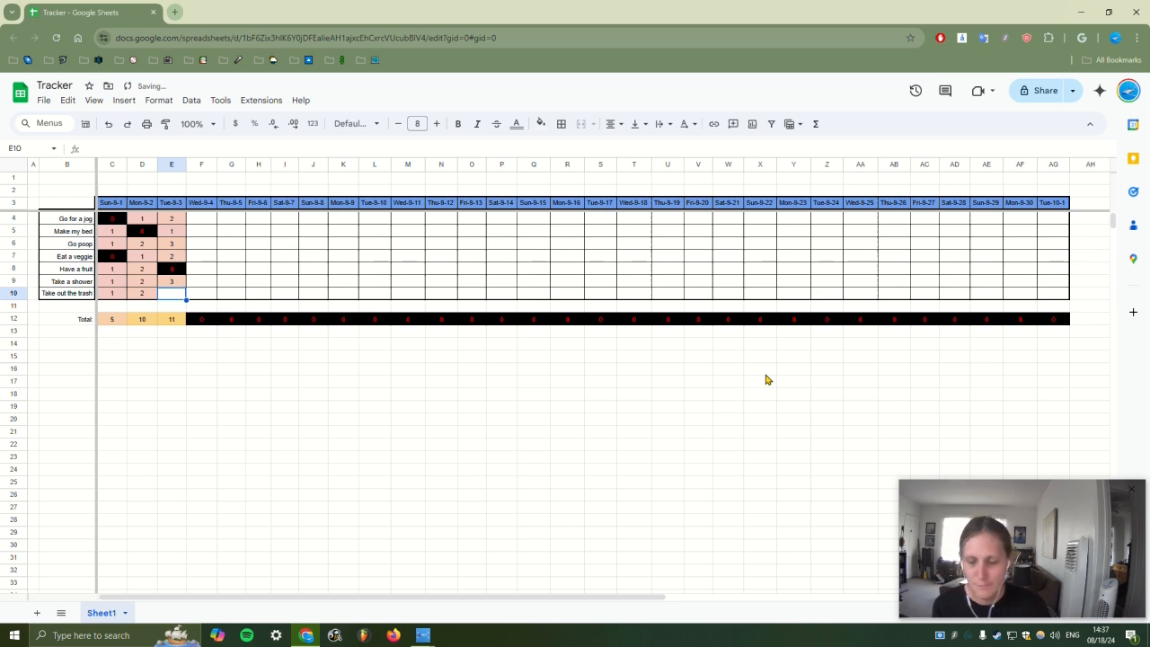
pyautogui.write('0')
pyautogui.press('Return')
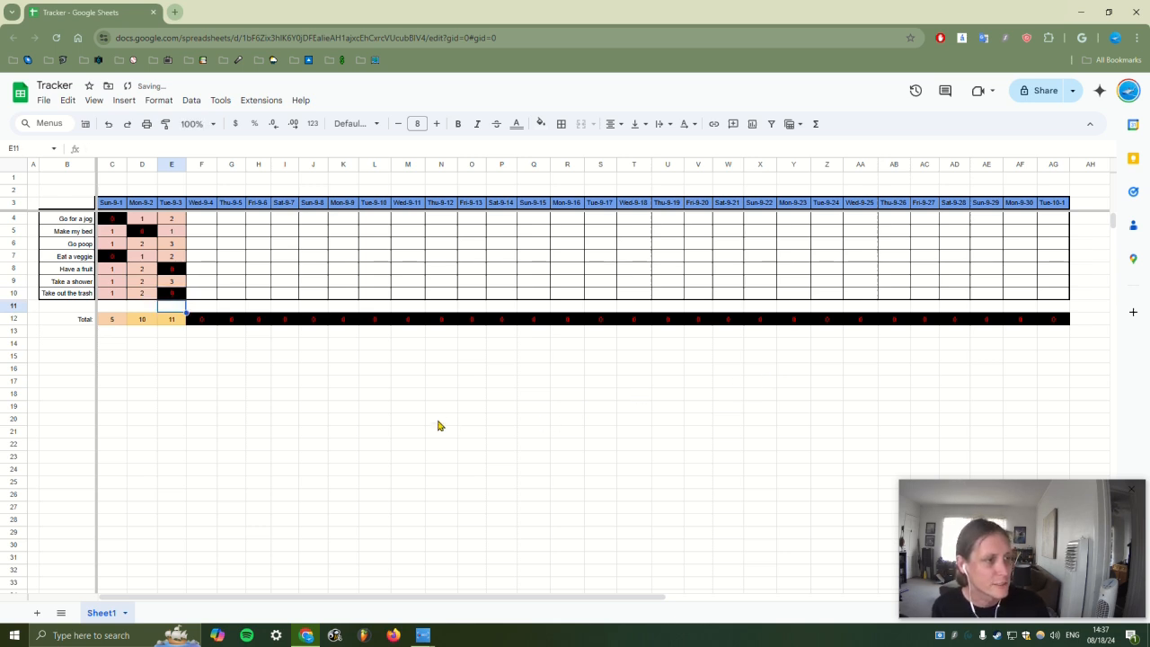
# Select the C12:E12 totals to check that they read 5, 10 and 11
pyautogui.moveTo(115, 319); pyautogui.dragTo(155, 322)
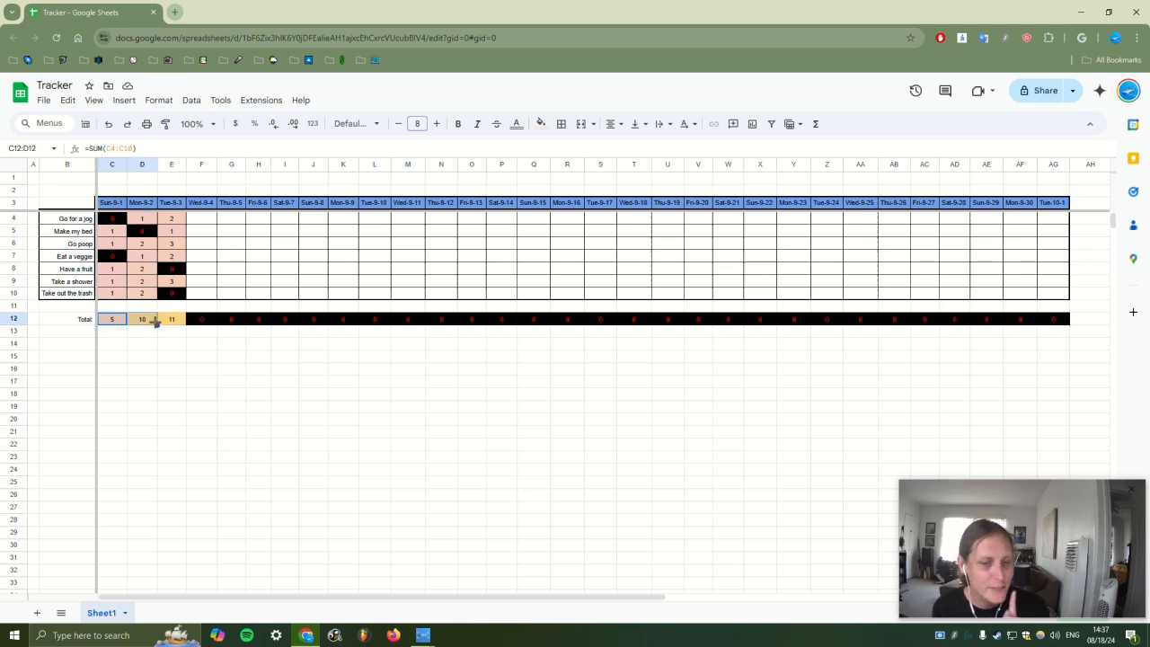
pyautogui.click(170, 331)
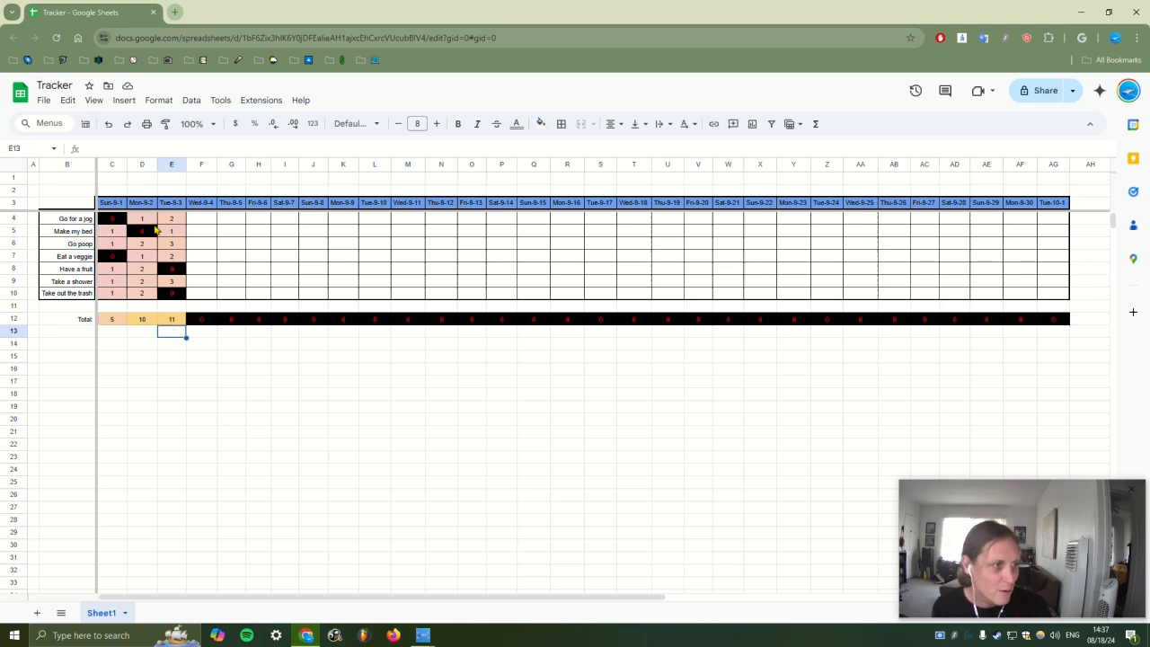
pyautogui.click(166, 221)
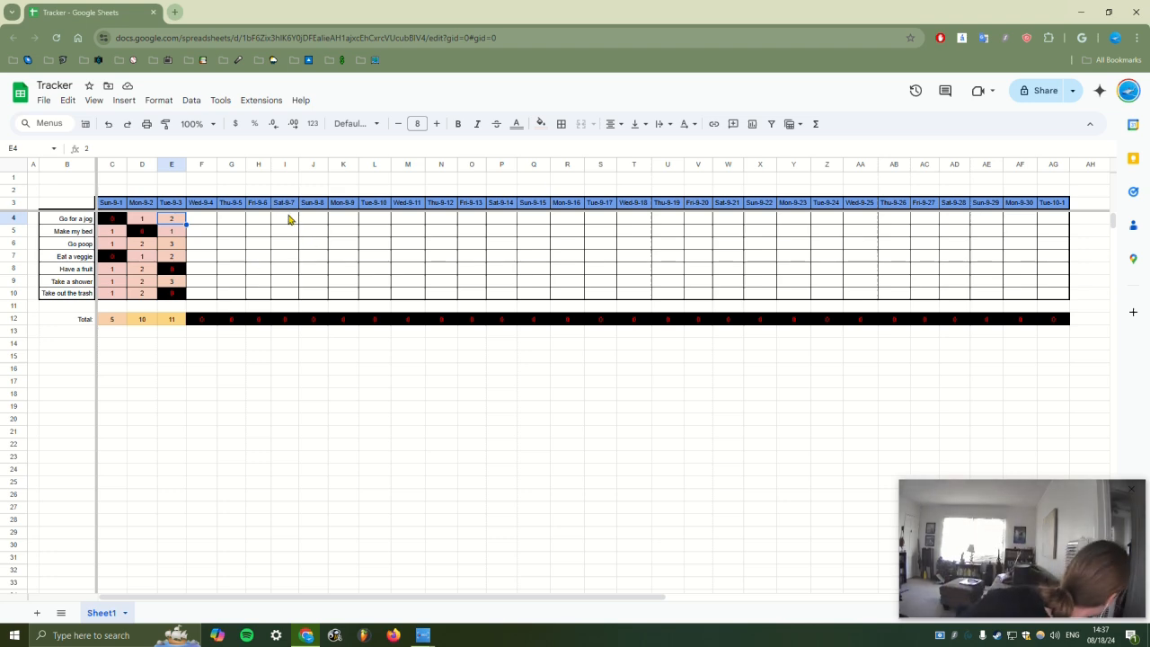
pyautogui.click(204, 224)
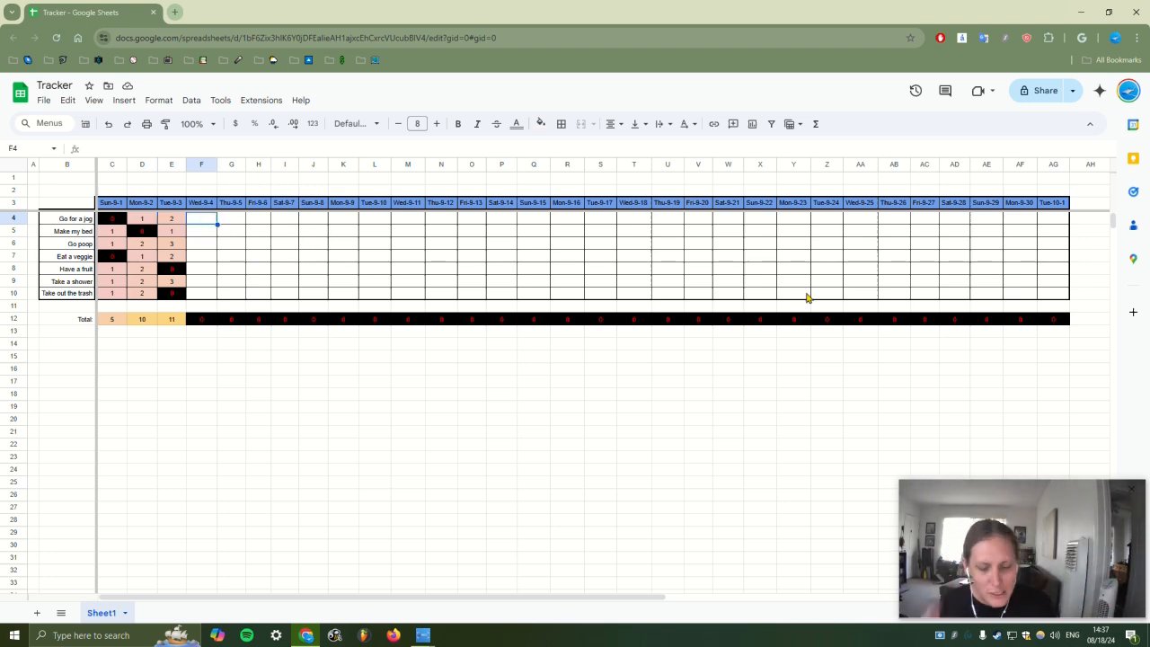
# Fill F4:F10 for Wed-9-4 with 3, 1, 4, 3, 1, 4, 1, totalling 17
pyautogui.write('3')
pyautogui.press('Return')
pyautogui.write('1')
pyautogui.press('Return')
pyautogui.write('5')
pyautogui.press('BackSpace')
pyautogui.write('4')
pyautogui.press('Return')
pyautogui.write('3')
pyautogui.press('Return')
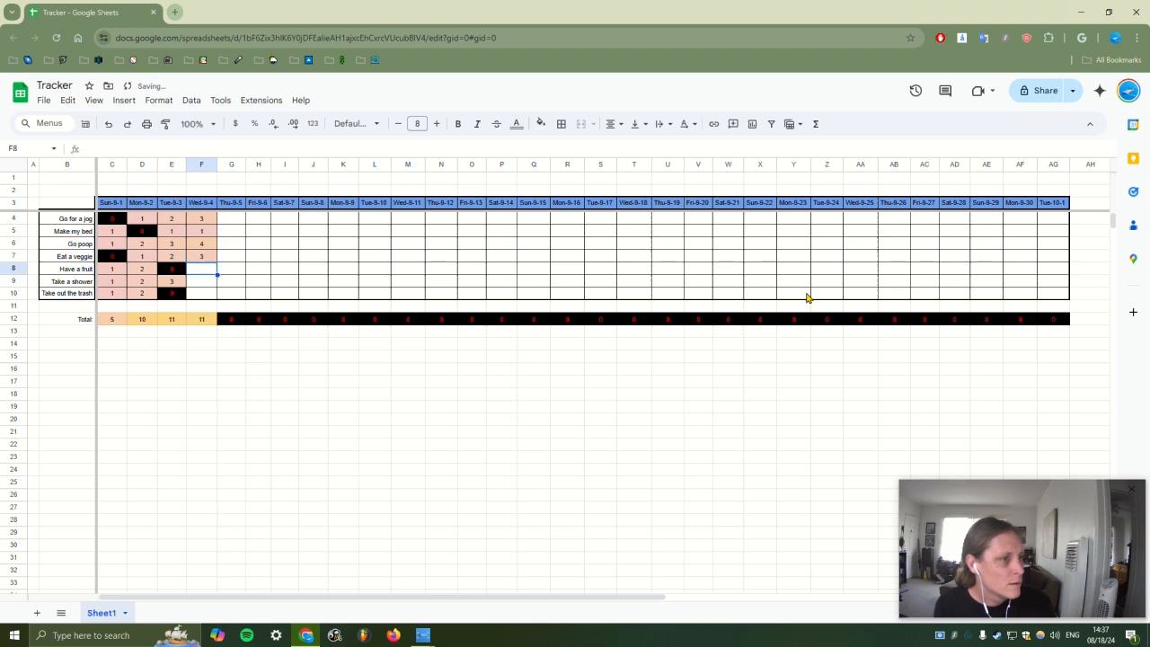
pyautogui.write('1')
pyautogui.press('Return')
pyautogui.write('4')
pyautogui.press('Return')
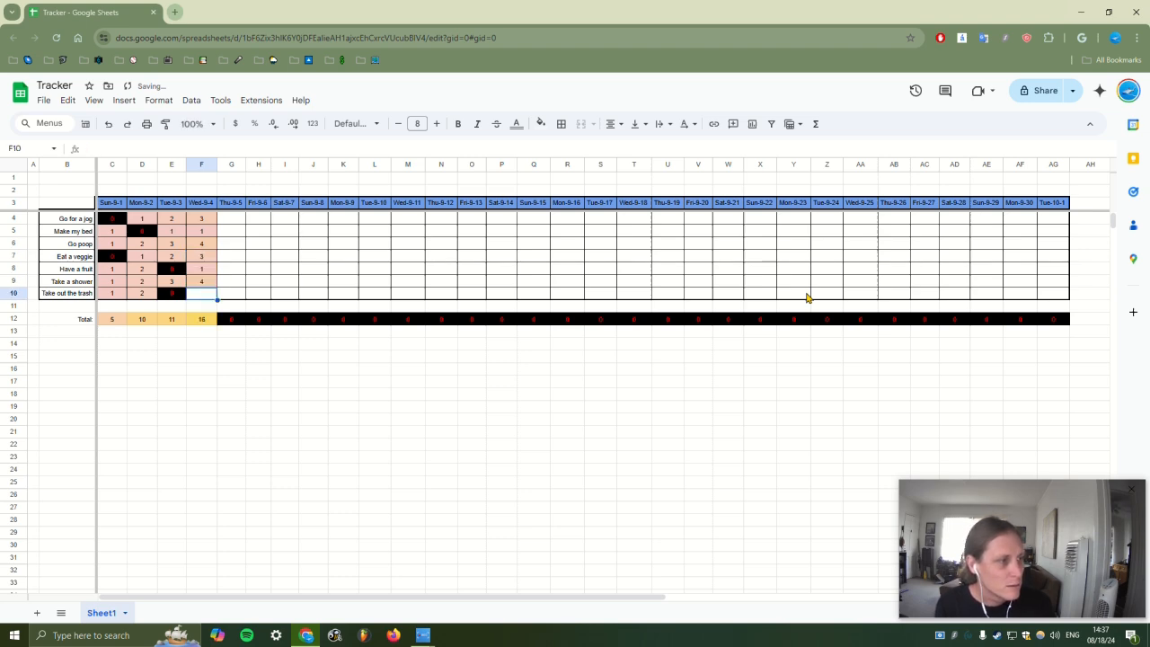
pyautogui.write('1')
pyautogui.press('Return')
# Fill G4:G10 for Thu-9-5 with 4, 2, 5, 4, 2, 5, 2, totalling 24
pyautogui.press('Down')
pyautogui.press('Left')
pyautogui.press('Left')
pyautogui.press('Right')
pyautogui.press('Right')
pyautogui.press('Right')
pyautogui.press('Up')
pyautogui.press('Up')
pyautogui.press('Up')
pyautogui.press('Up')
pyautogui.press('Up')
pyautogui.press('Up')
pyautogui.press('Up')
pyautogui.press('Up')
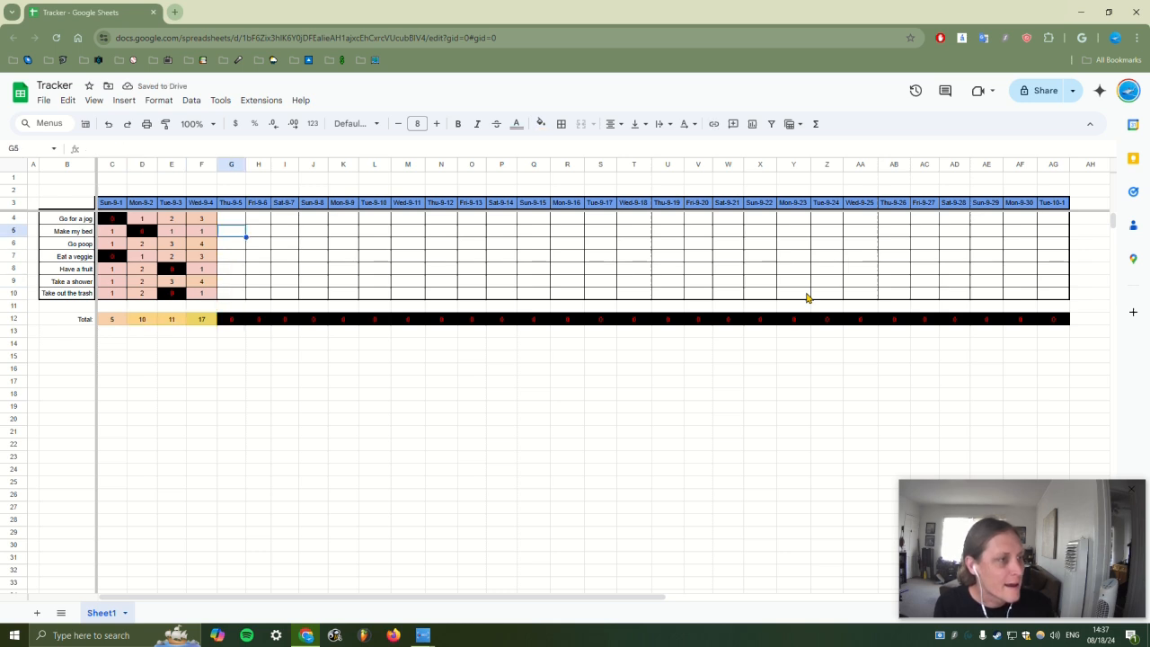
pyautogui.write('3')
pyautogui.write('4')
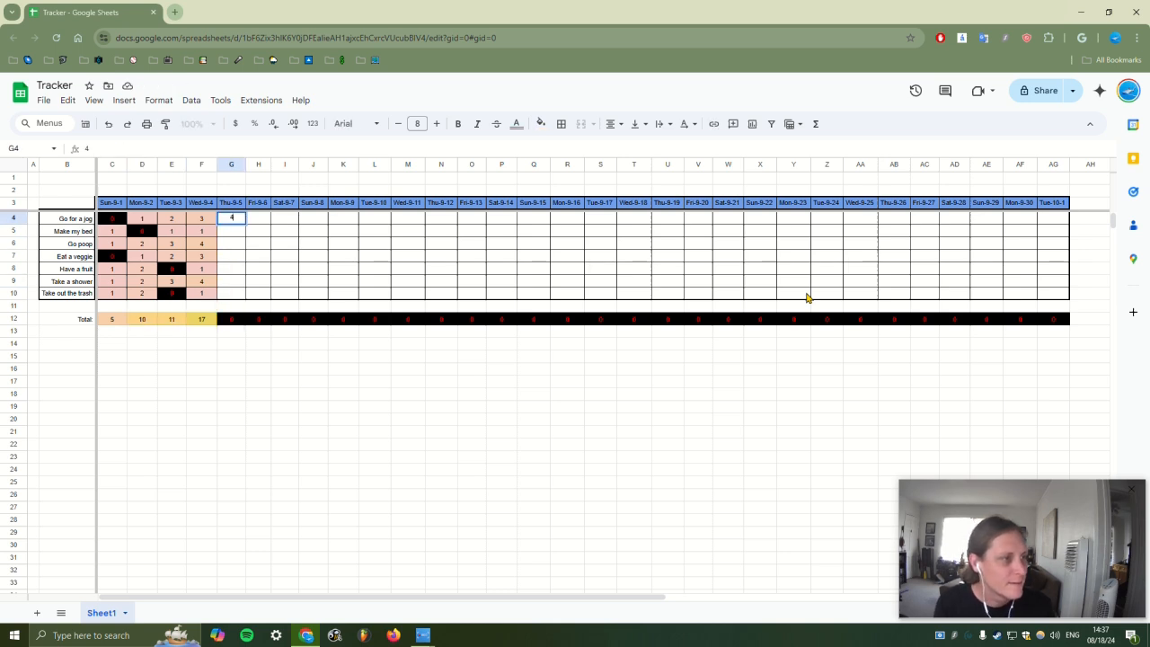
pyautogui.press('Return')
pyautogui.write('2')
pyautogui.press('Return')
pyautogui.write('5')
pyautogui.press('Return')
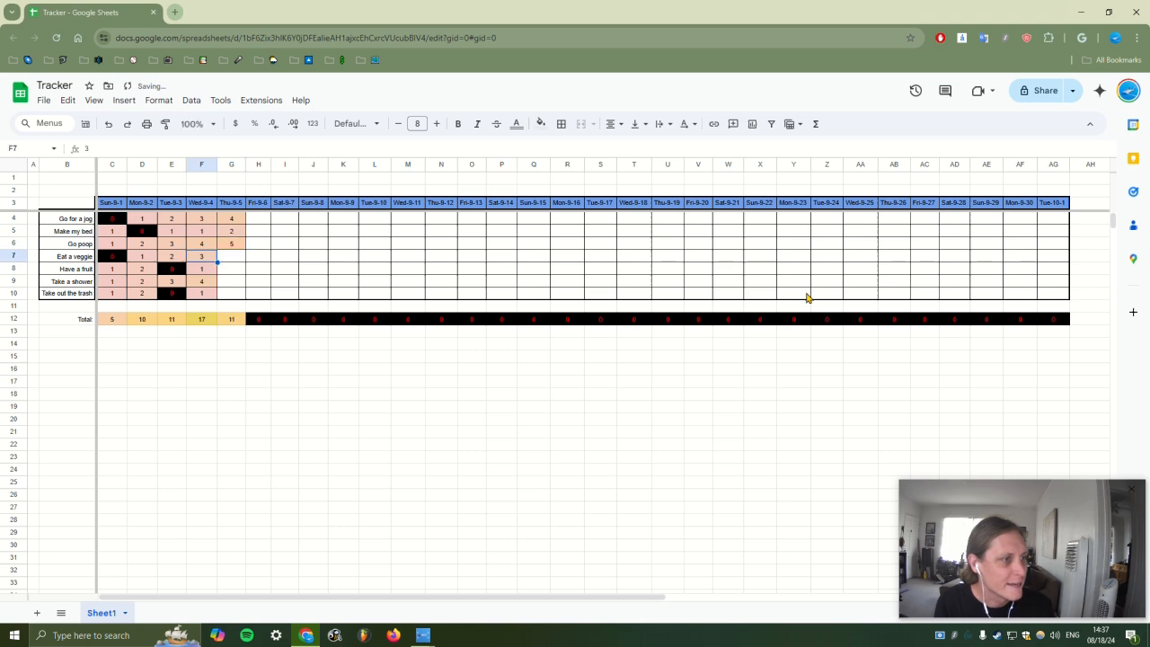
pyautogui.write('4')
pyautogui.press('Return')
pyautogui.write('2')
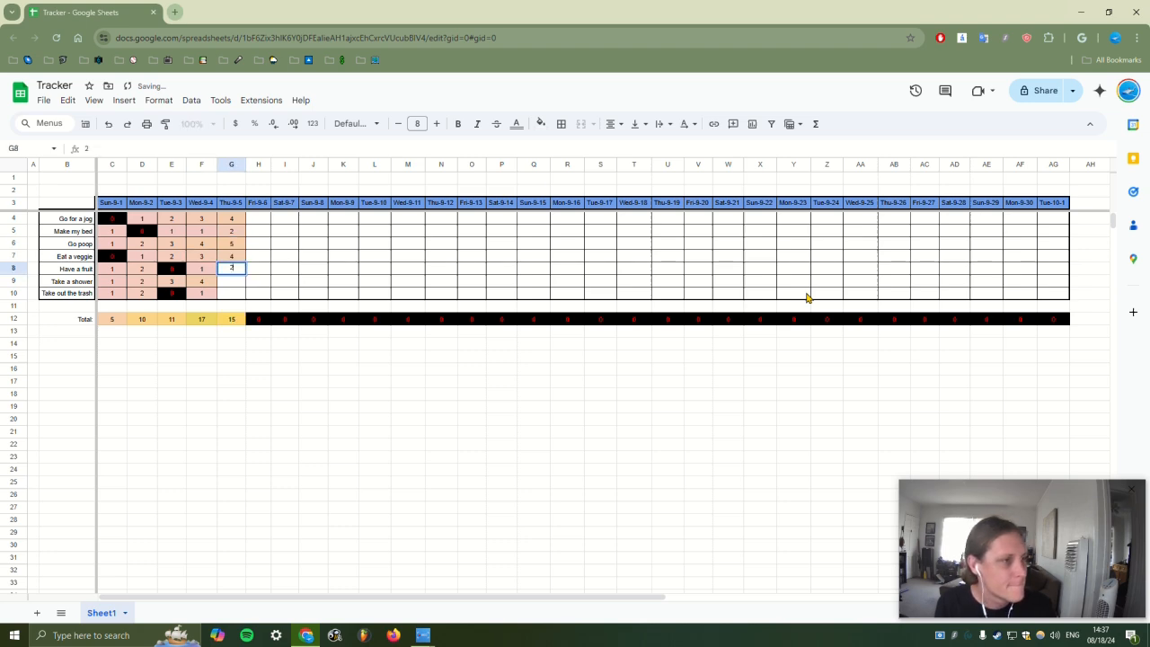
pyautogui.press('Return')
pyautogui.write('5')
pyautogui.press('Return')
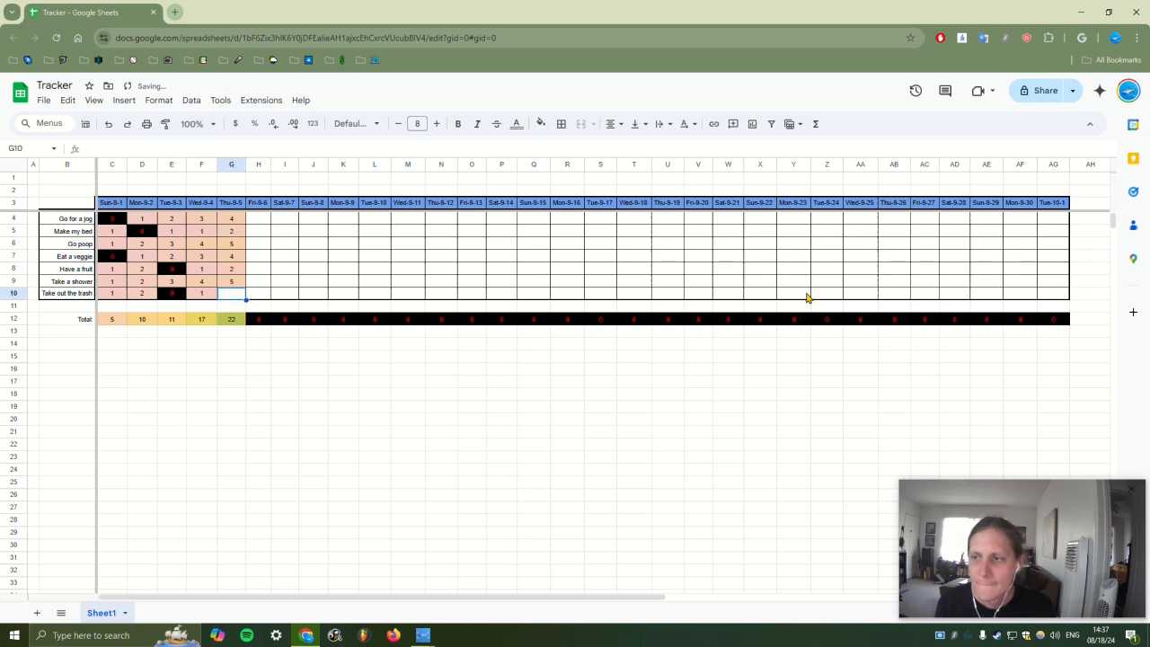
pyautogui.write('2')
pyautogui.press('Tab')
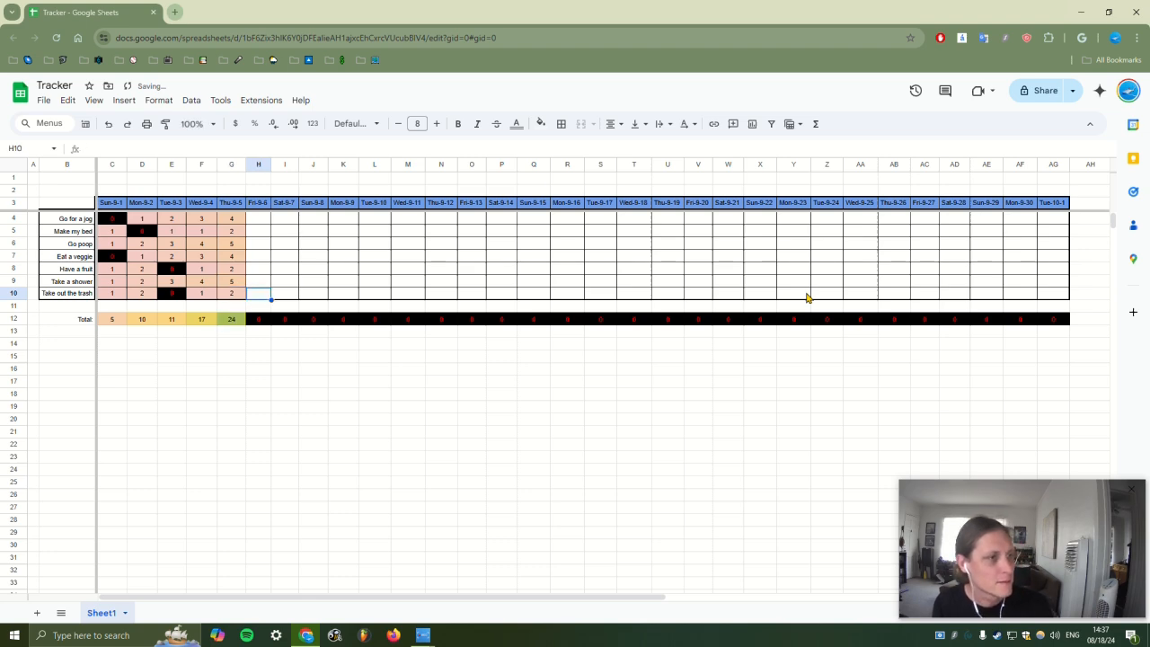
pyautogui.moveTo(207, 222); pyautogui.dragTo(322, 295)
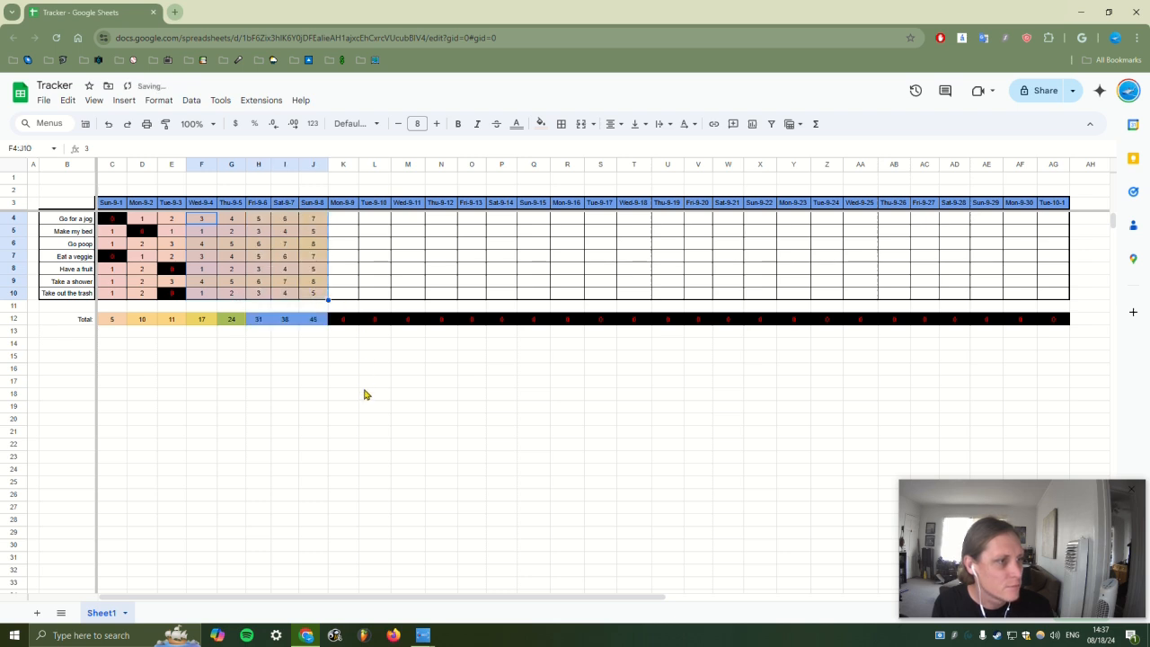
# Extend the counting pattern through column J, then log Mon-9-9 counts in column K (8, 6, 0, 8, 0, 9, 0)
pyautogui.click(368, 391)
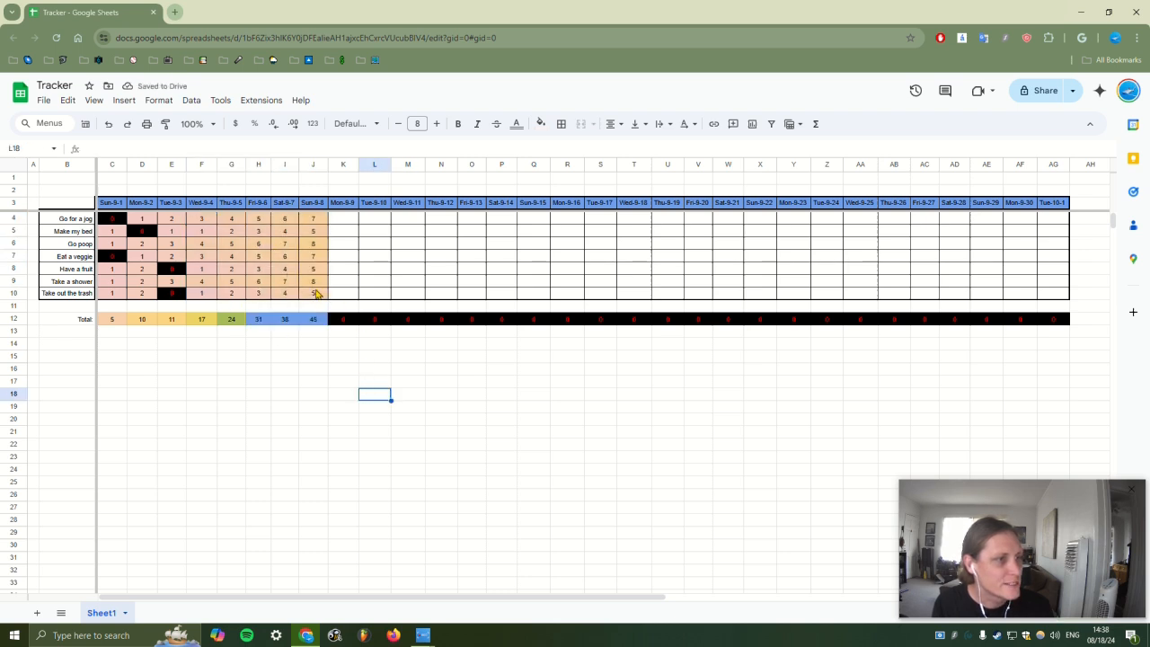
pyautogui.click(343, 248)
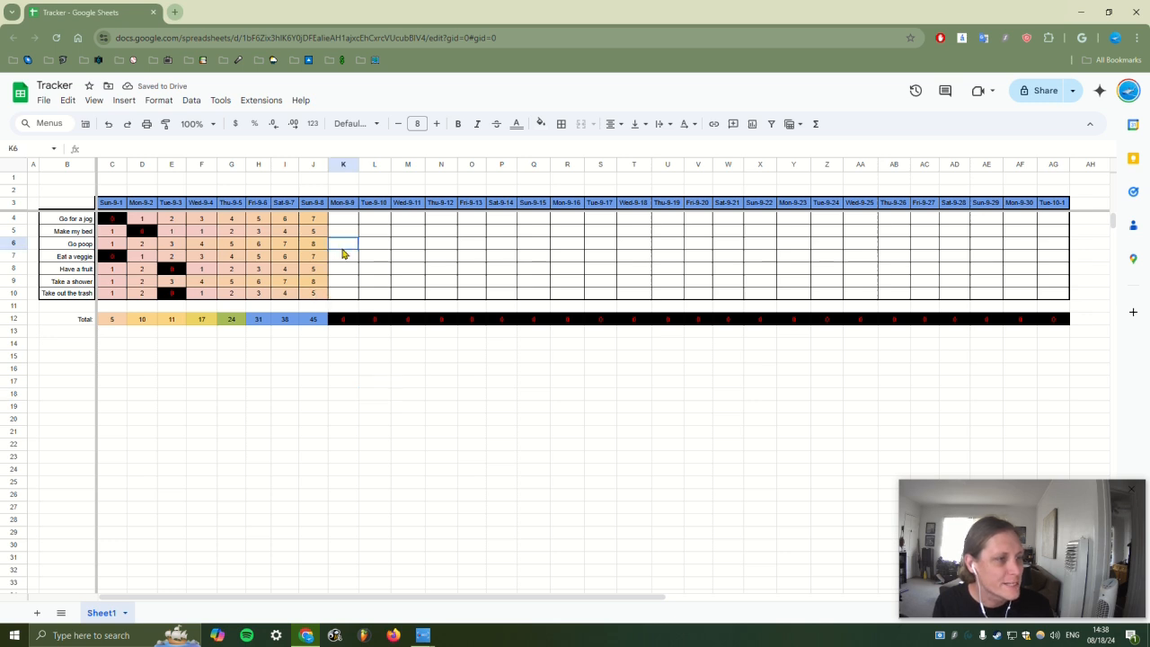
pyautogui.write('0')
pyautogui.click(348, 269)
pyautogui.write('0')
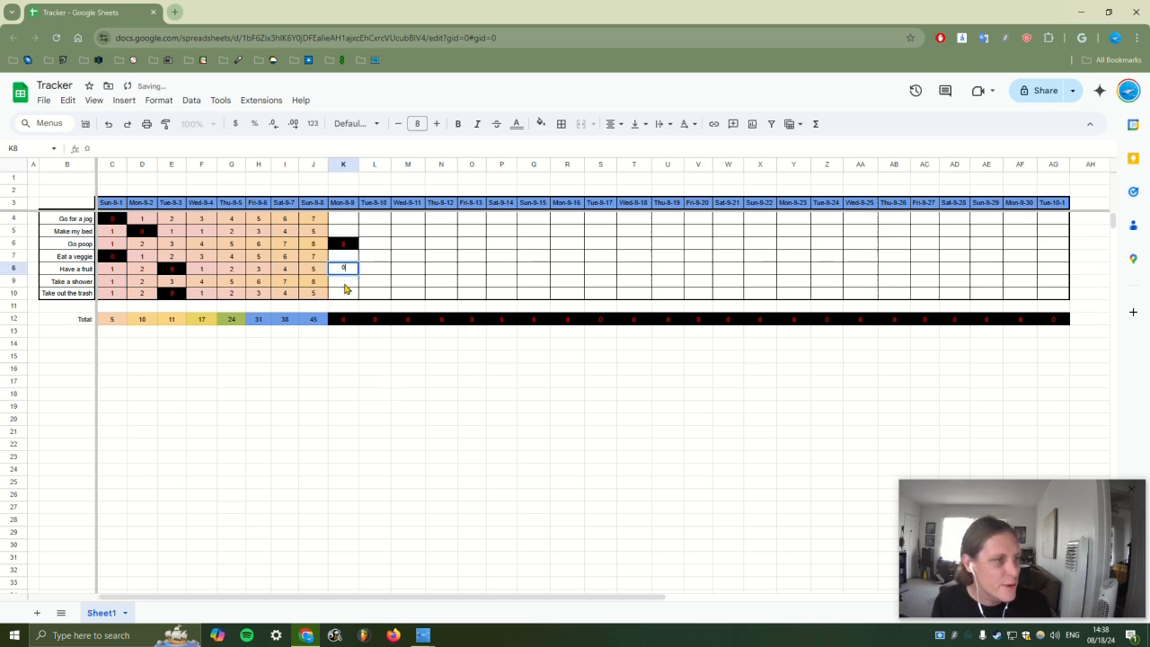
pyautogui.press('Return')
pyautogui.click(346, 295)
pyautogui.write('0')
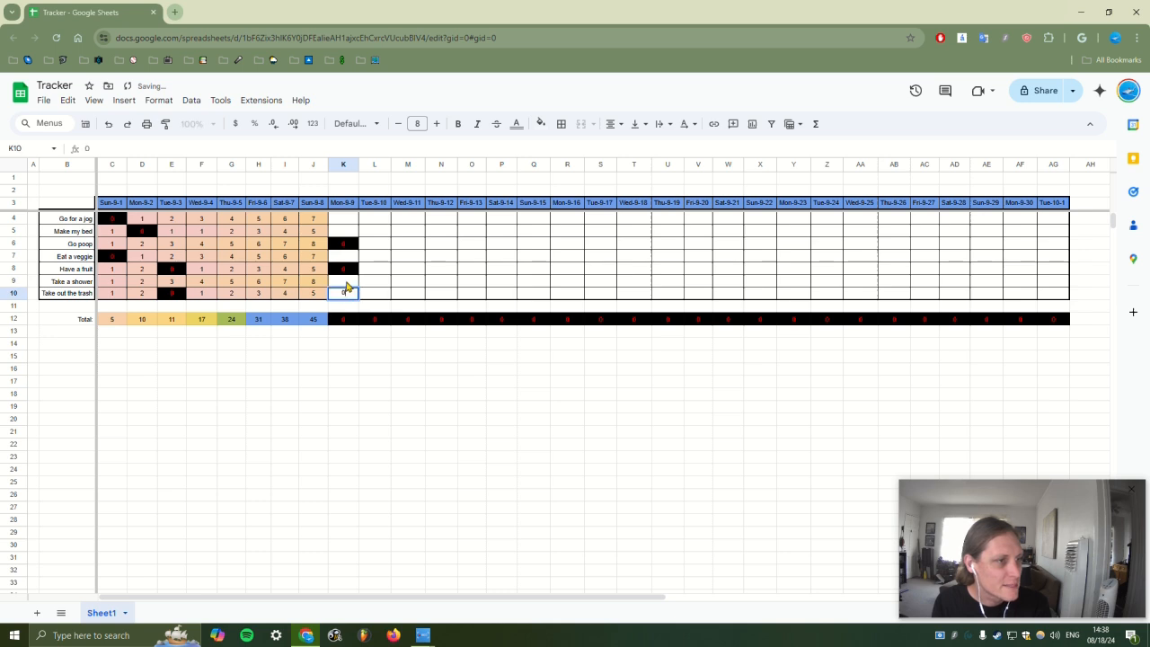
pyautogui.click(348, 285)
pyautogui.write('9')
pyautogui.click(347, 258)
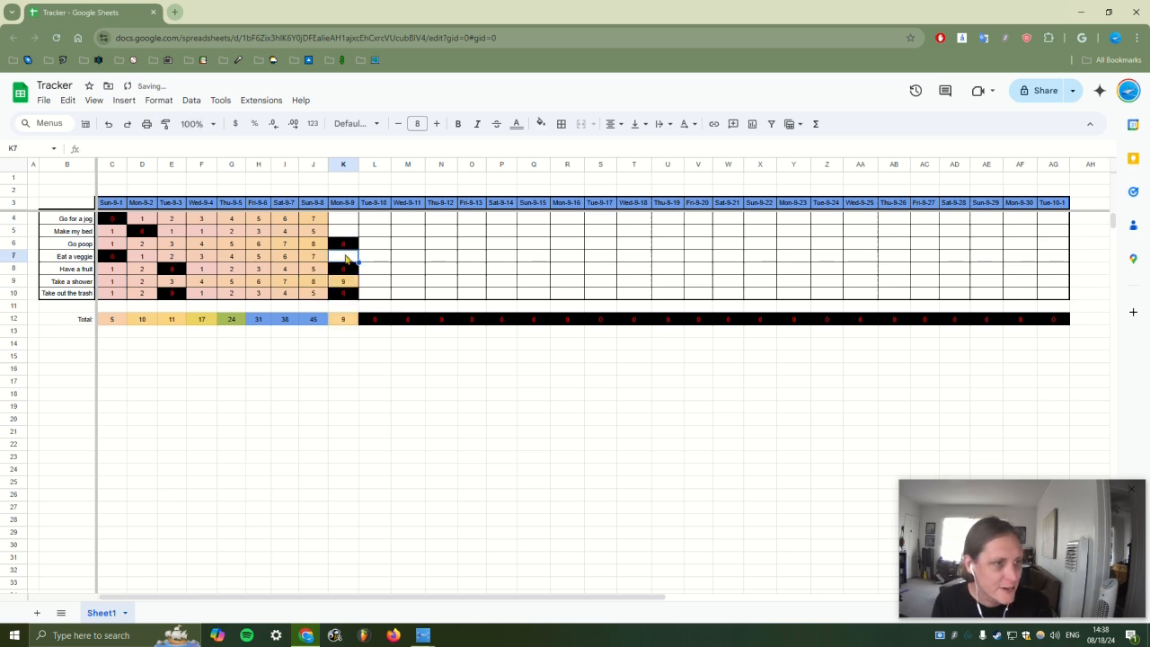
pyautogui.write('8')
pyautogui.click(333, 232)
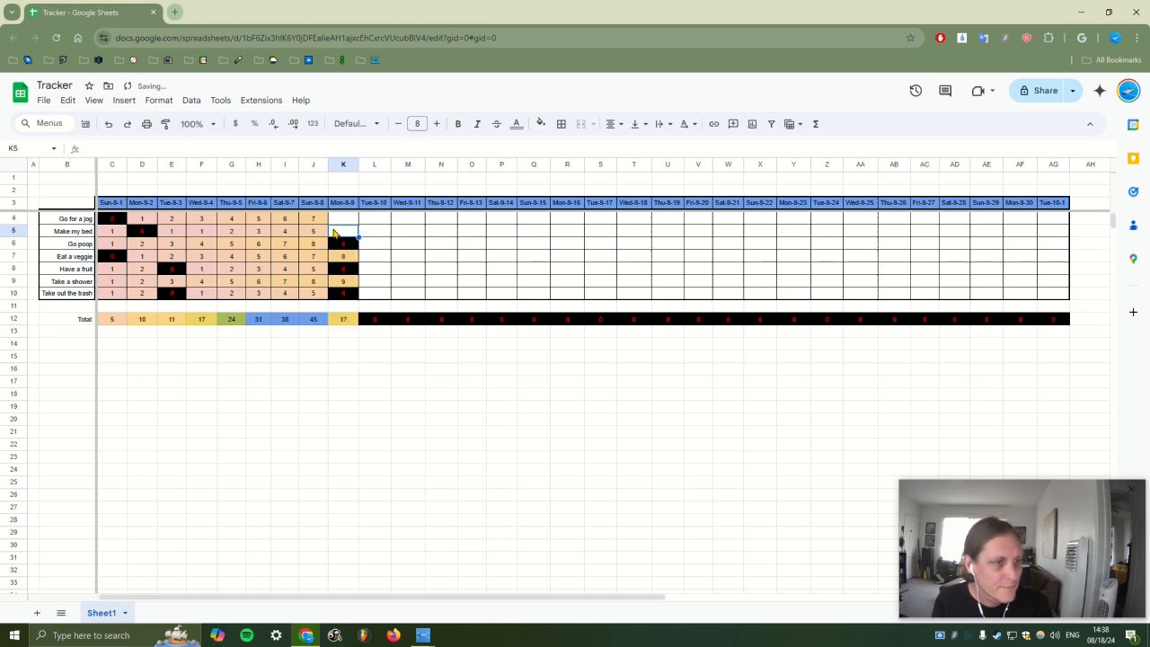
pyautogui.write('6')
pyautogui.click(342, 222)
pyautogui.write('8')
pyautogui.click(376, 373)
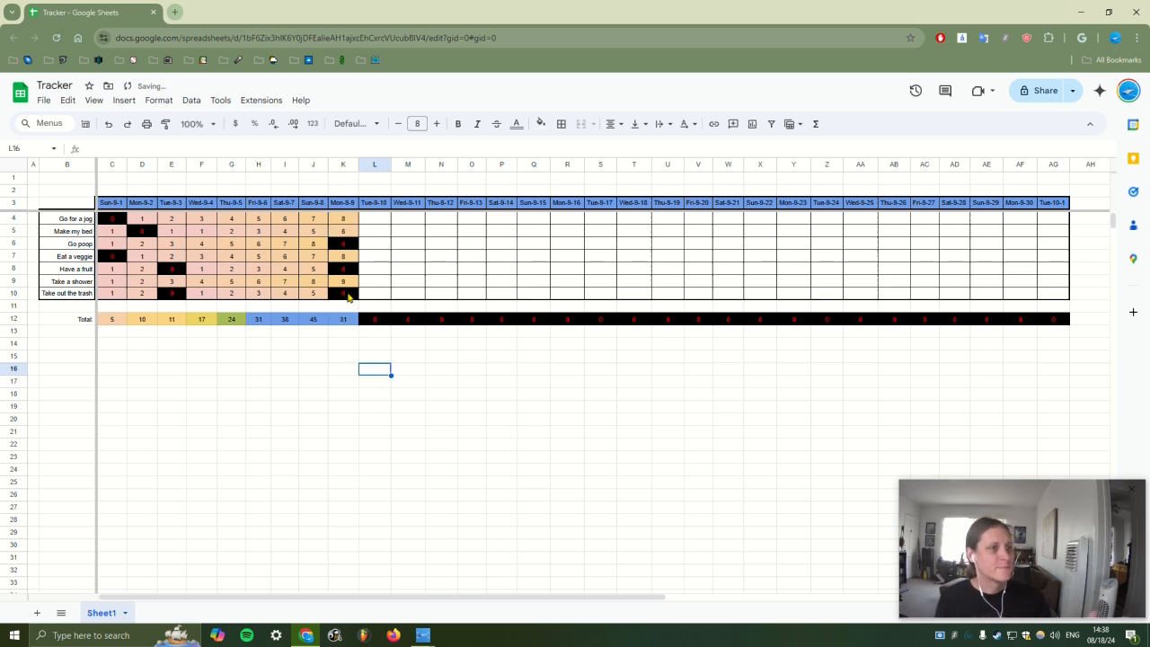
# Enter the Tue-9-10 counts down column L, from 0 in L4 to 1 in L10
pyautogui.click(372, 223)
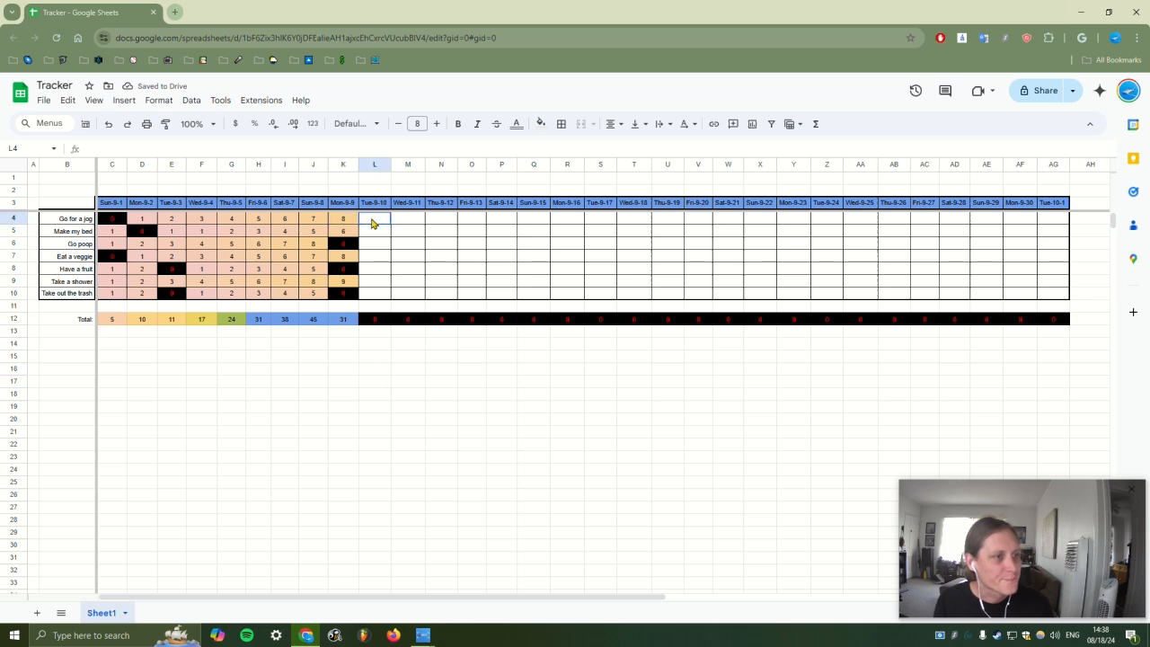
pyautogui.write('0')
pyautogui.press('Return')
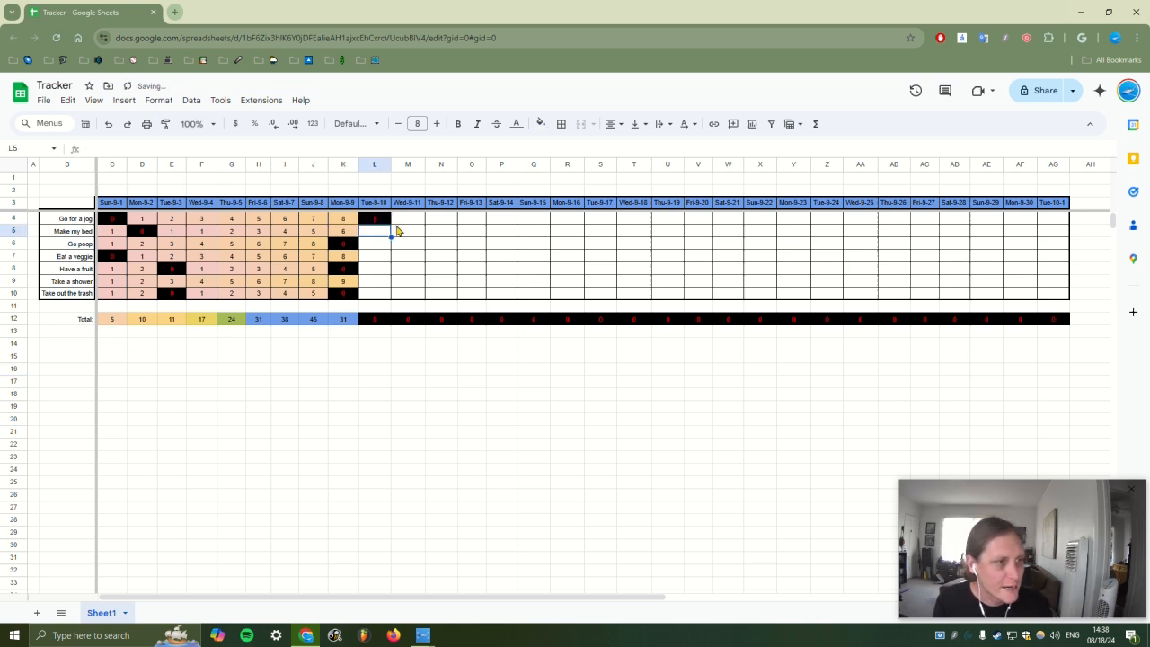
pyautogui.write('7')
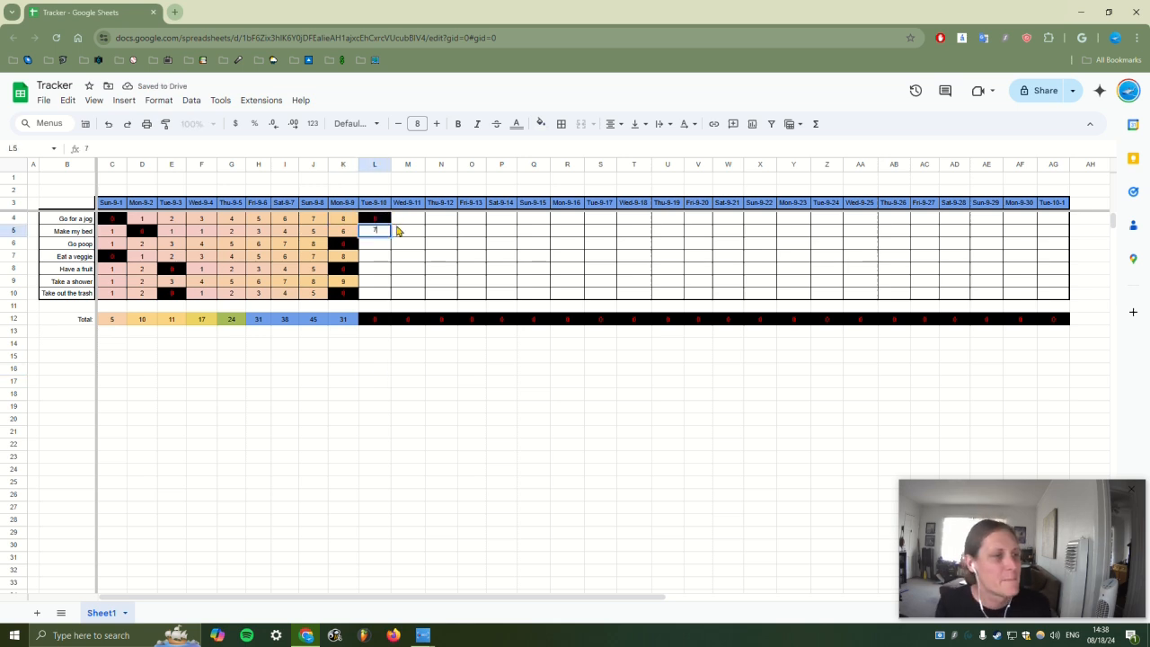
pyautogui.press('Return')
pyautogui.write('1')
pyautogui.press('Return')
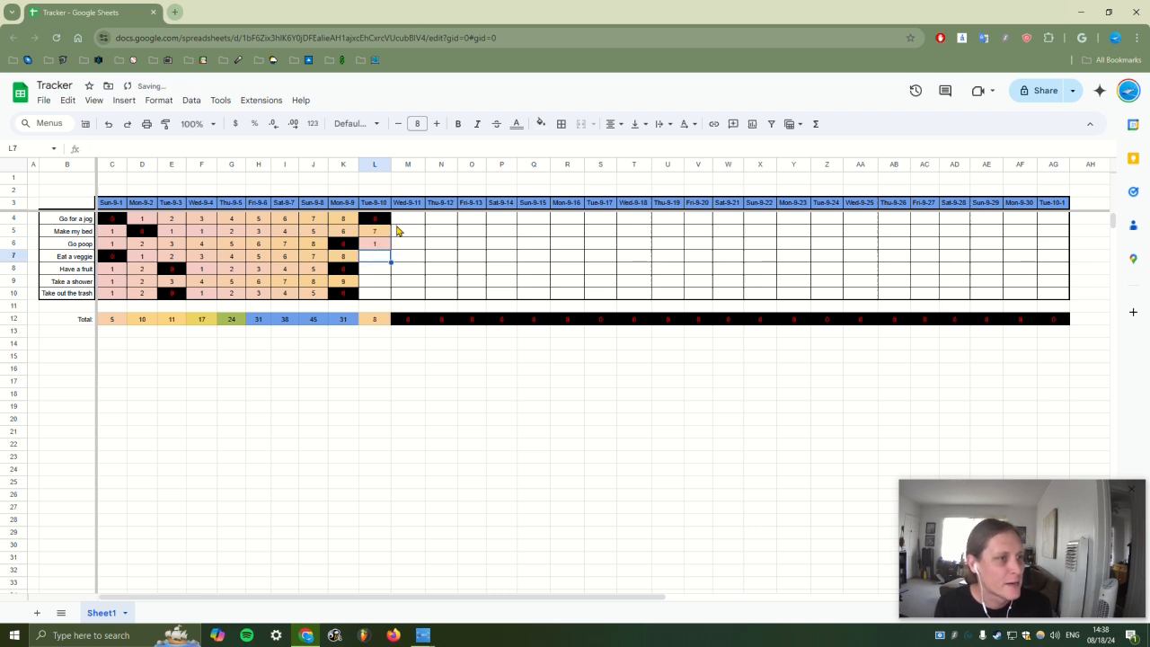
pyautogui.press('Up')
pyautogui.press('Left')
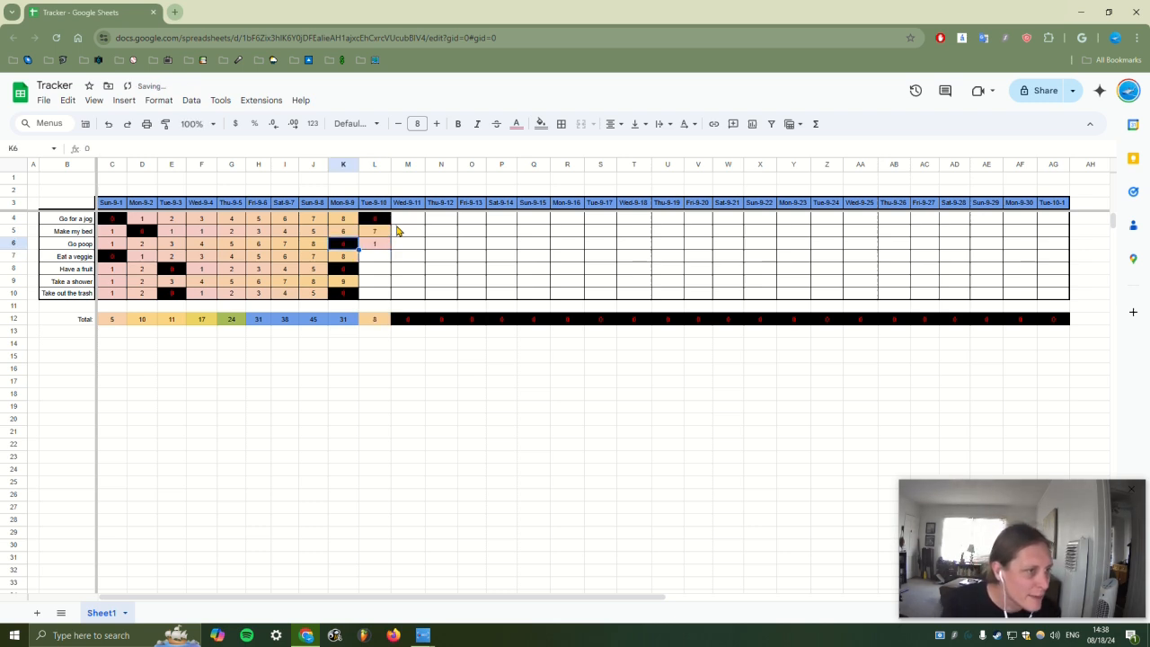
pyautogui.press('Right')
pyautogui.press('Down')
pyautogui.write('0')
pyautogui.press('Return')
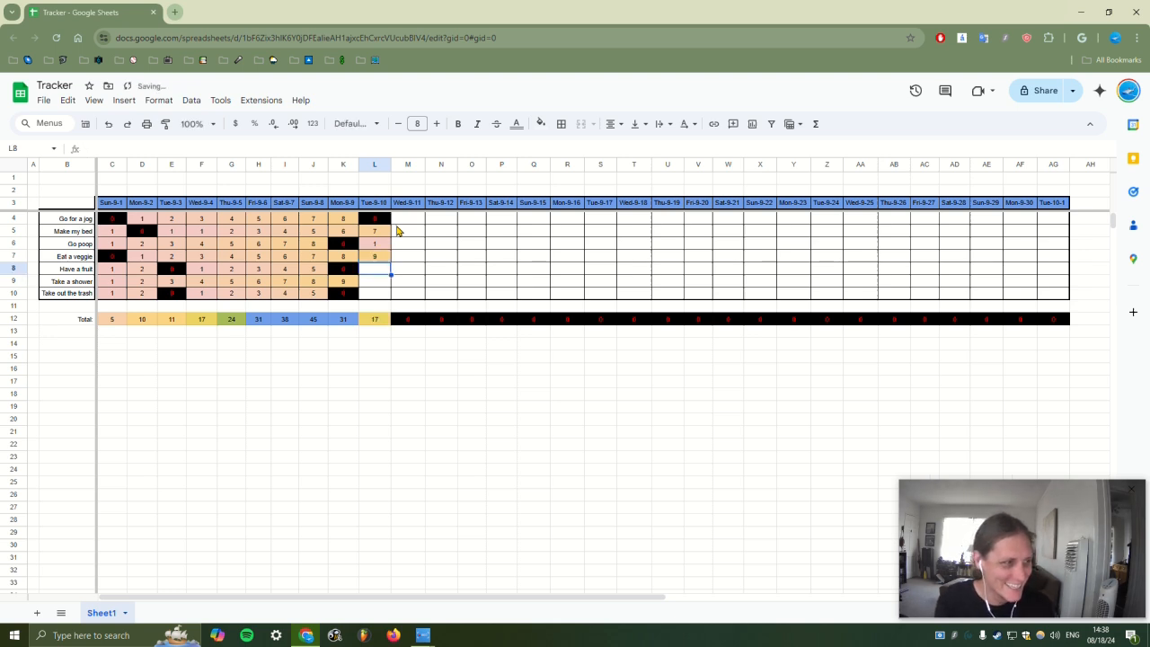
pyautogui.write('1')
pyautogui.press('Return')
pyautogui.write('10')
pyautogui.press('Return')
pyautogui.write('1')
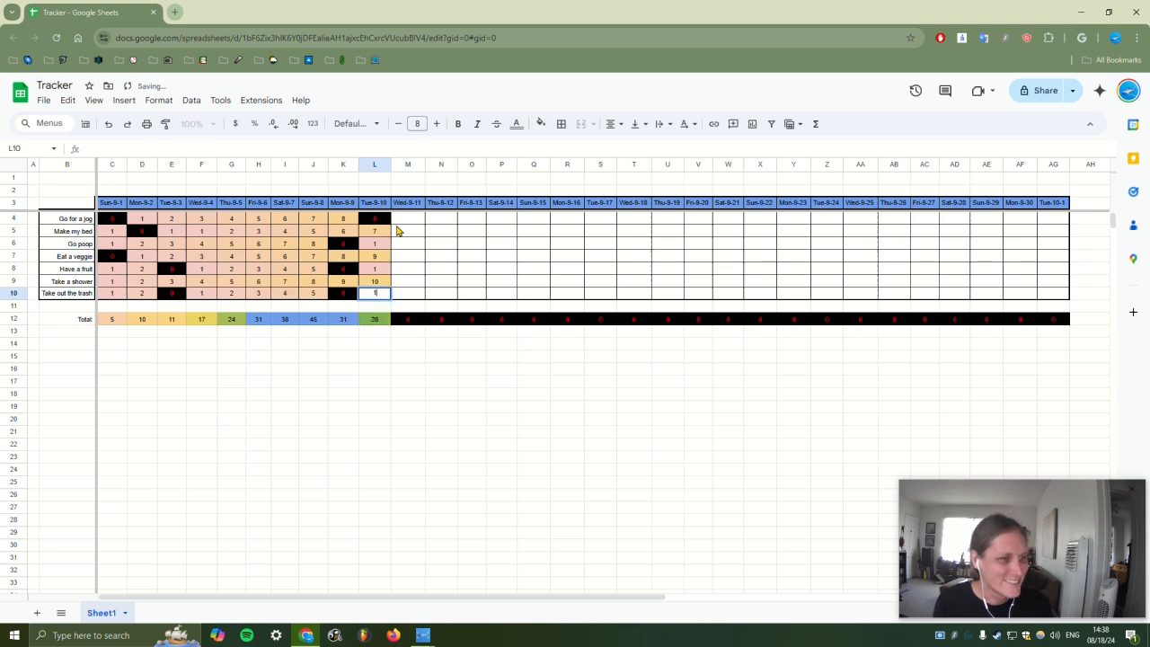
pyautogui.press('Return')
# Enter the Wed-9-11 counts in column M: 1, 8, 0, 10, 2, 11, 2
pyautogui.click(411, 224)
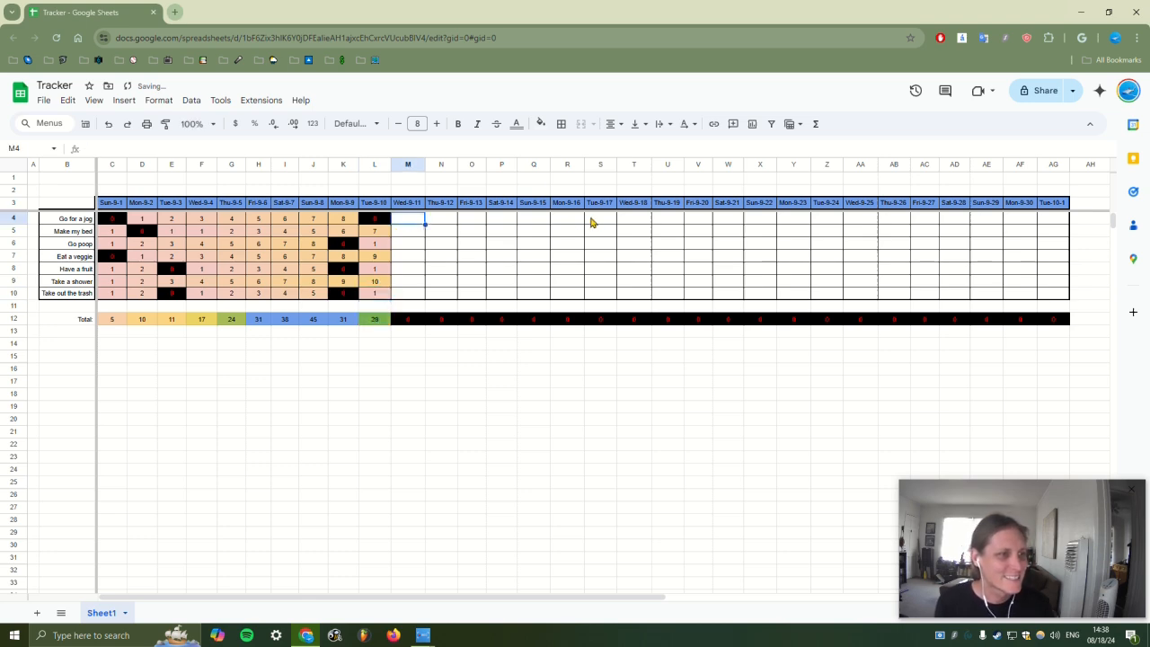
pyautogui.write('1')
pyautogui.press('Return')
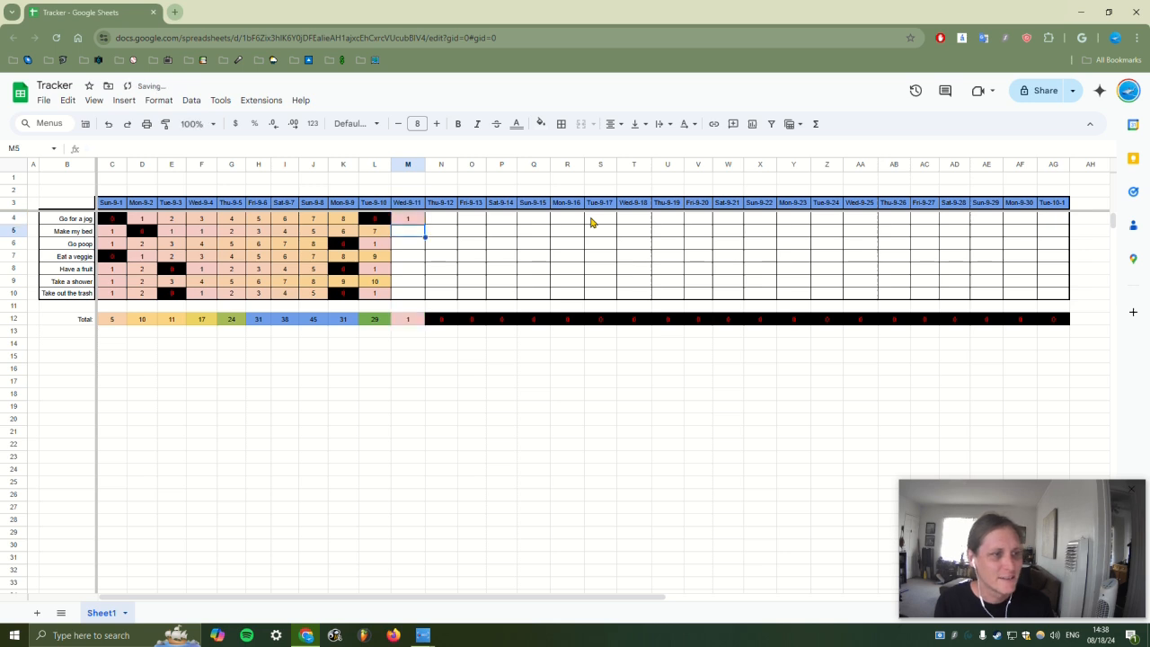
pyautogui.write('8')
pyautogui.press('Return')
pyautogui.write('90')
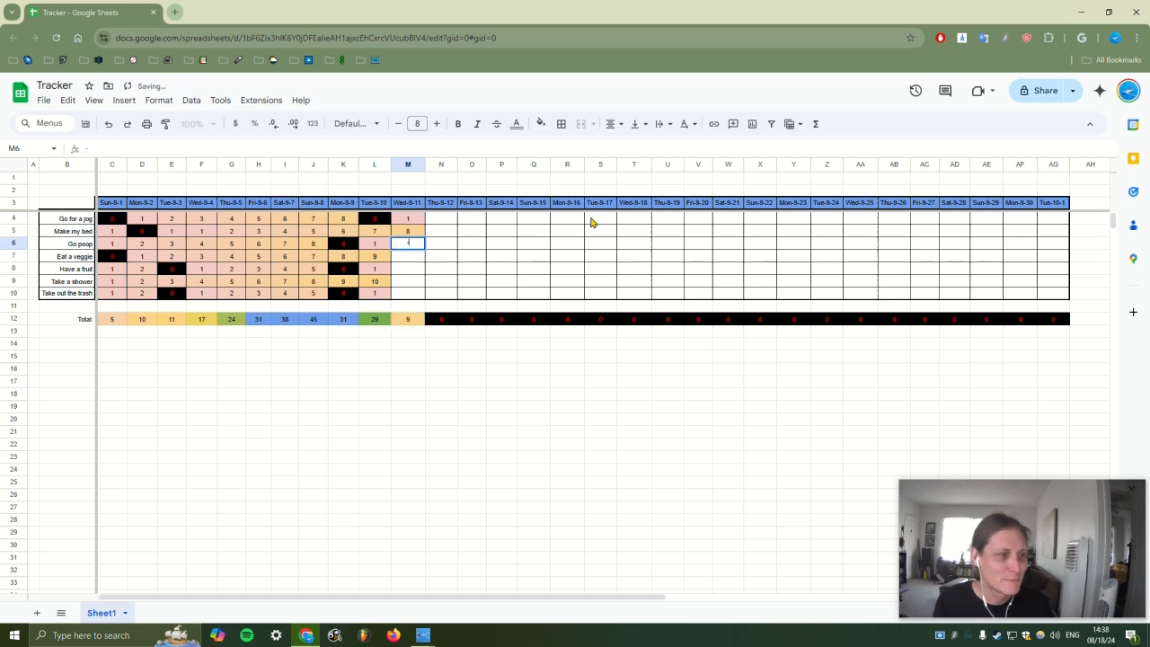
pyautogui.press('Return')
pyautogui.write('10')
pyautogui.press('Return')
pyautogui.write('2')
pyautogui.press('Return')
pyautogui.write('11')
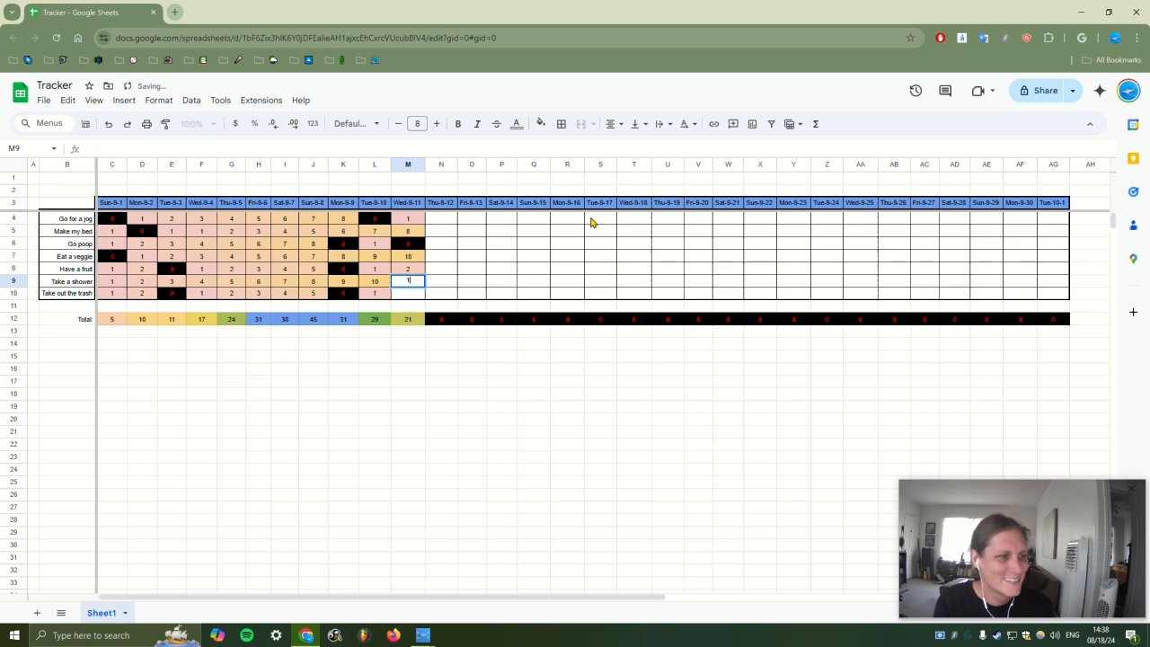
pyautogui.press('Return')
pyautogui.write('2')
pyautogui.press('Return')
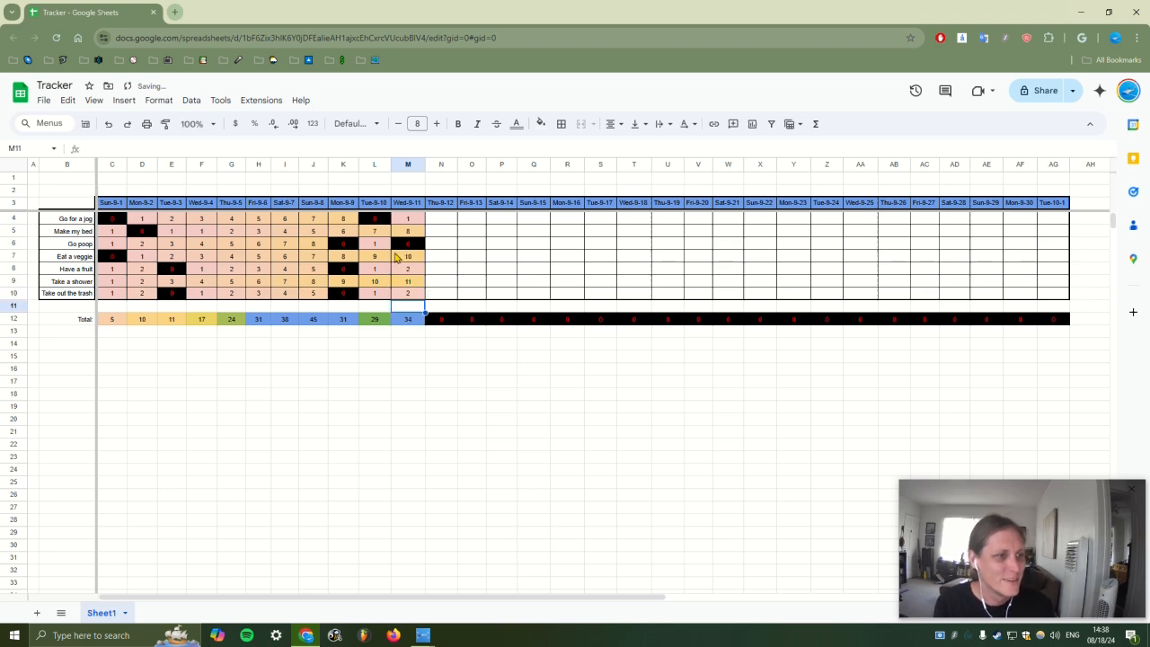
# Enter the Thu-9-12 counts in column N (2, 9, 1, 11, 3, 12, 3) and select M4:N10
pyautogui.click(440, 248)
pyautogui.write('1')
pyautogui.click(437, 233)
pyautogui.write('9')
pyautogui.press('Up')
pyautogui.write('2')
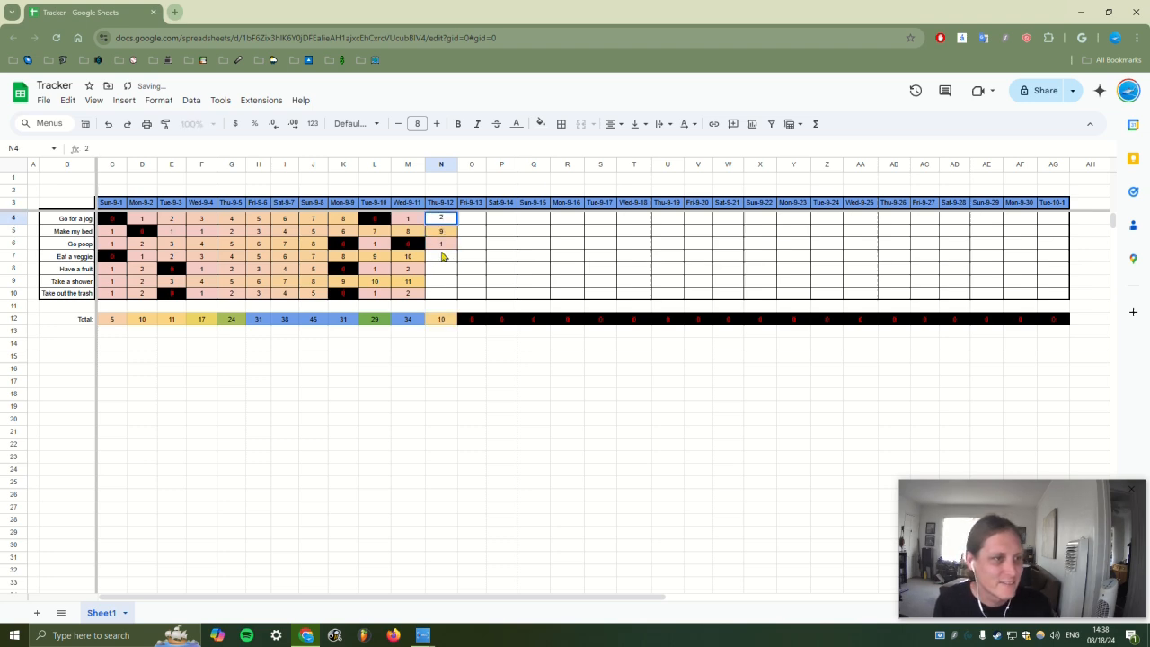
pyautogui.click(443, 257)
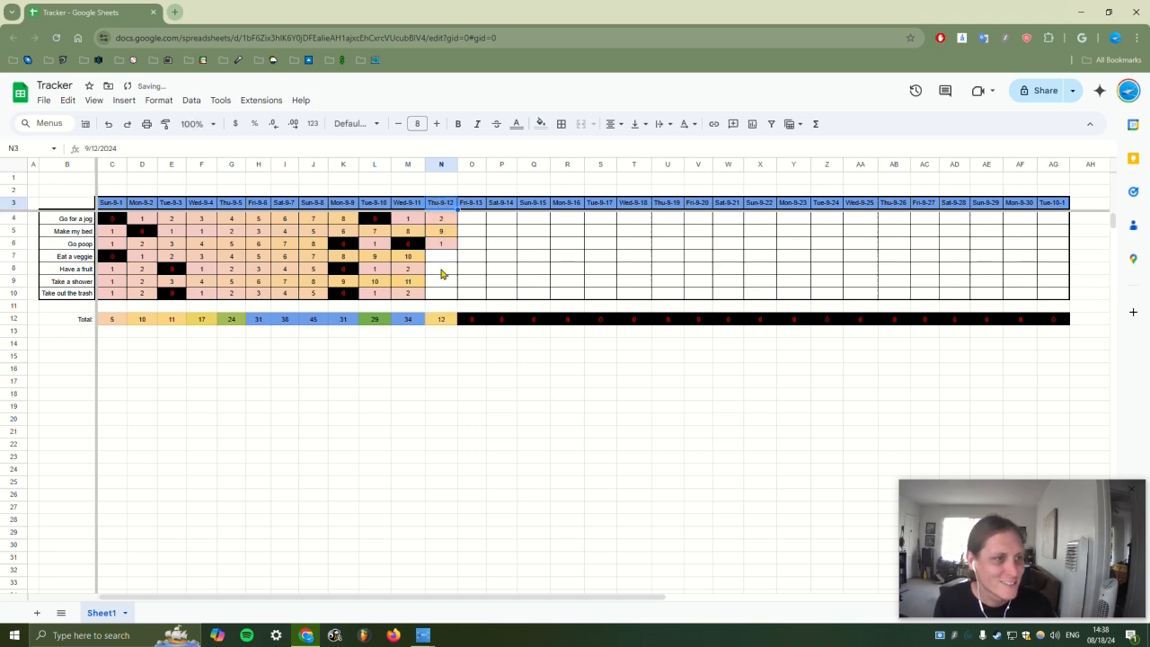
pyautogui.click(441, 258)
pyautogui.write('11')
pyautogui.press('Return')
pyautogui.write('4')
pyautogui.write('3')
pyautogui.press('Return')
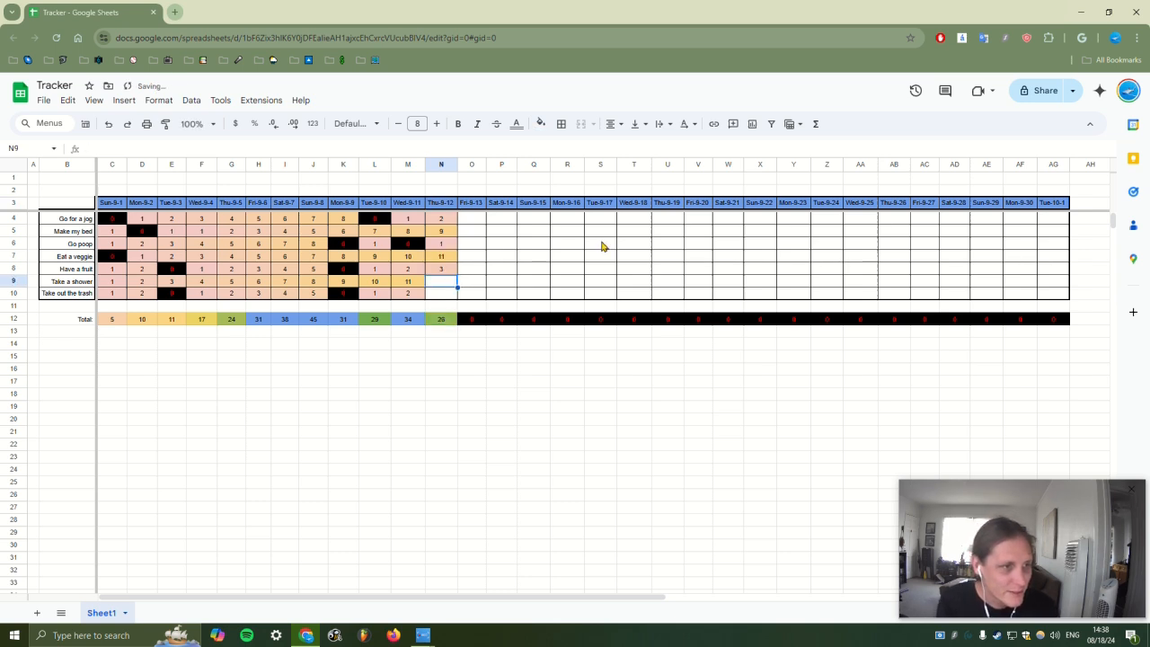
pyautogui.write('12')
pyautogui.press('Return')
pyautogui.write('3')
pyautogui.press('Return')
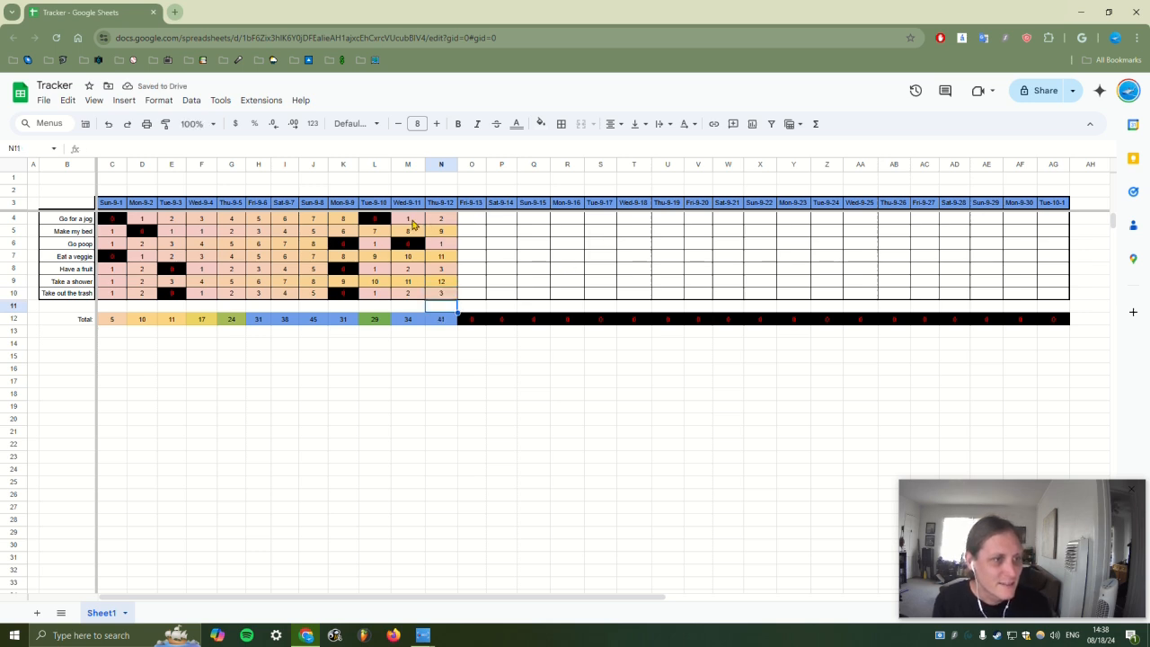
pyautogui.moveTo(415, 223); pyautogui.dragTo(1010, 296)
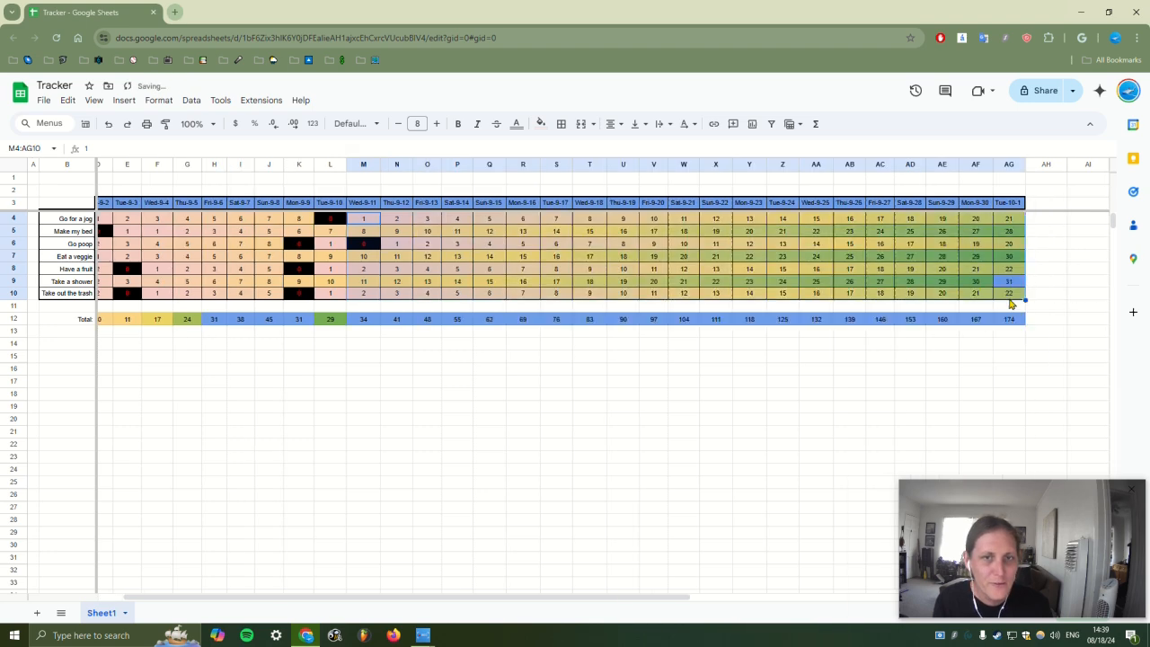
pyautogui.click(918, 346)
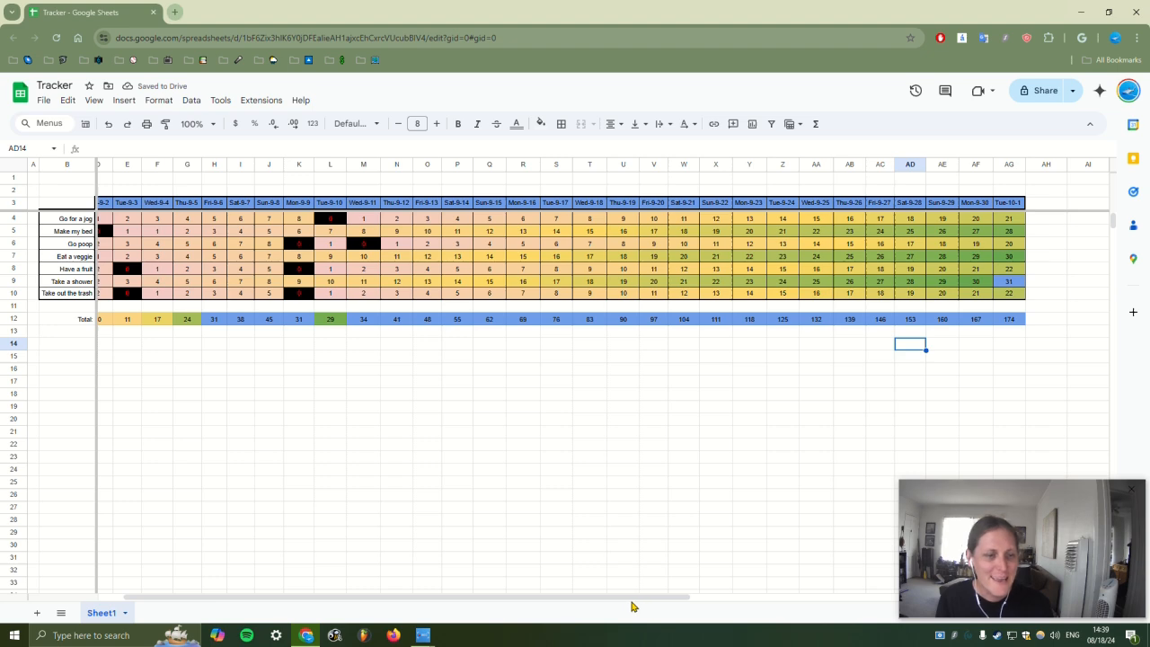
pyautogui.moveTo(631, 606); pyautogui.dragTo(584, 599)
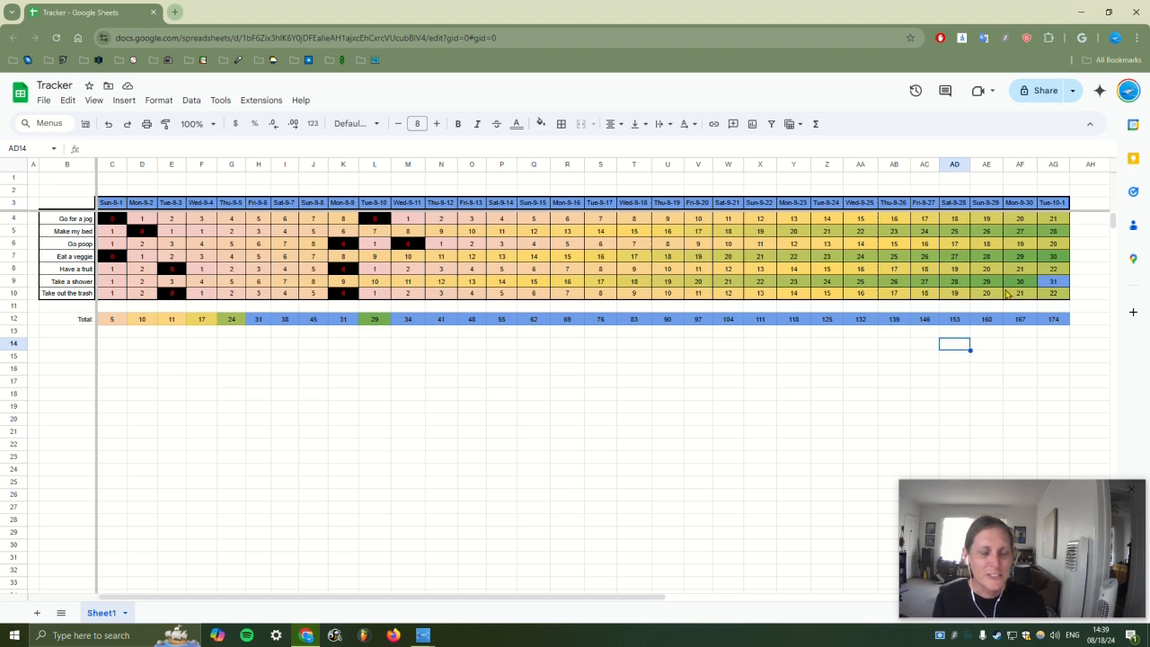
pyautogui.click(1053, 282)
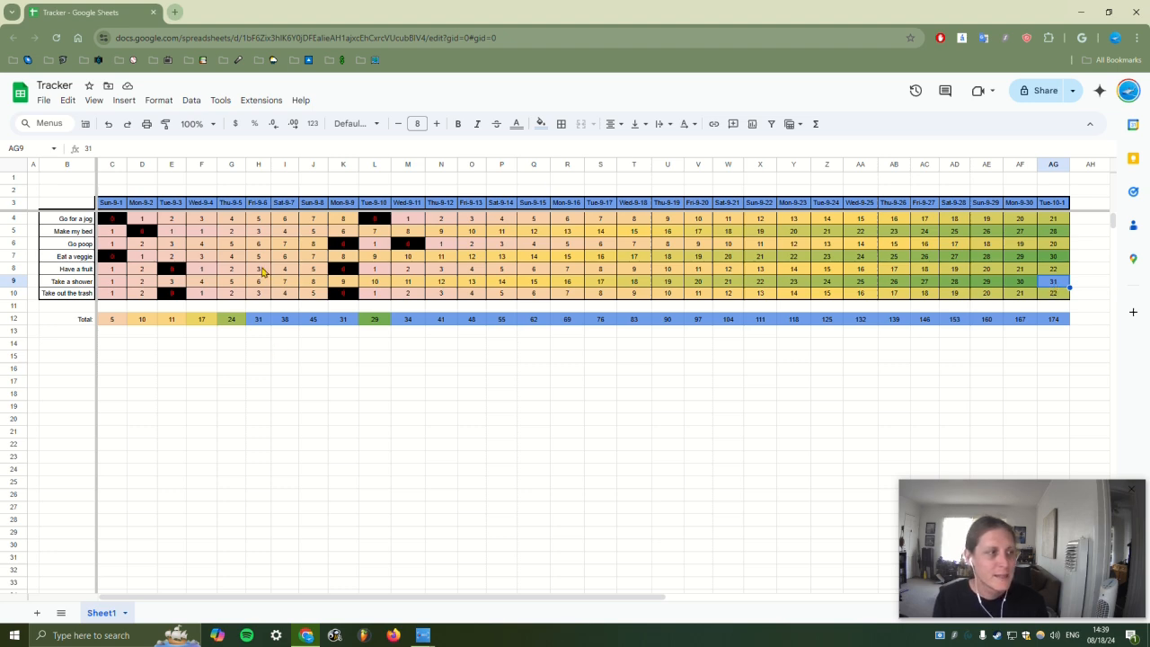
pyautogui.click(117, 284)
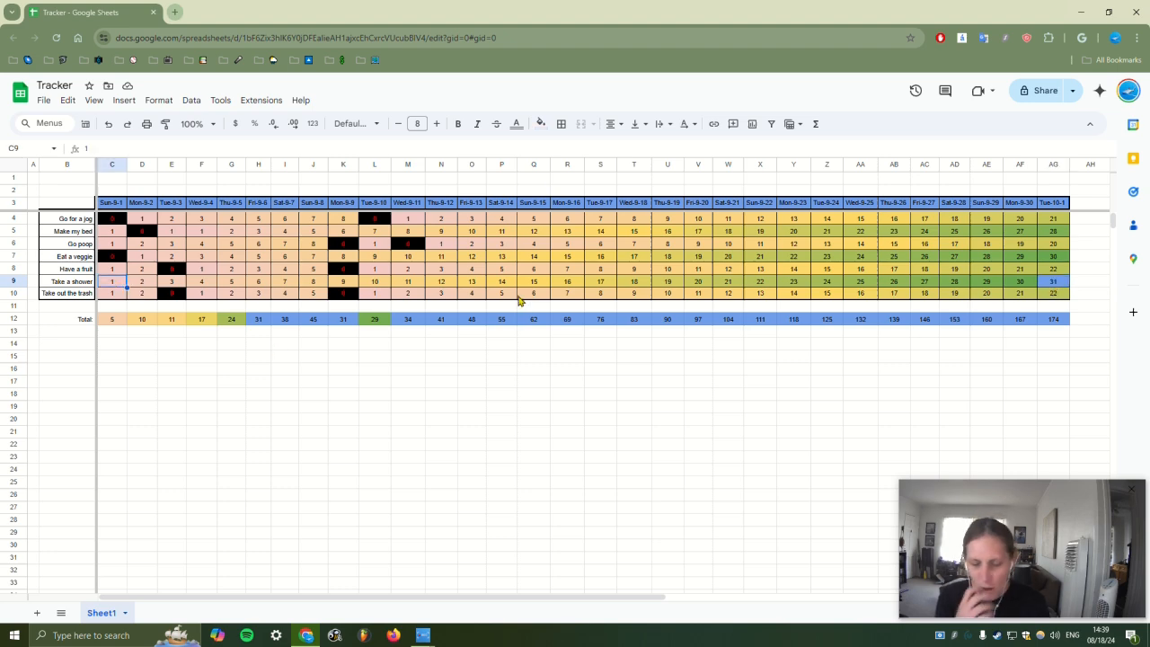
# Enter 27 and 28 for the first two Take a shower days in C9 and D9
pyautogui.write('27')
pyautogui.press('Return')
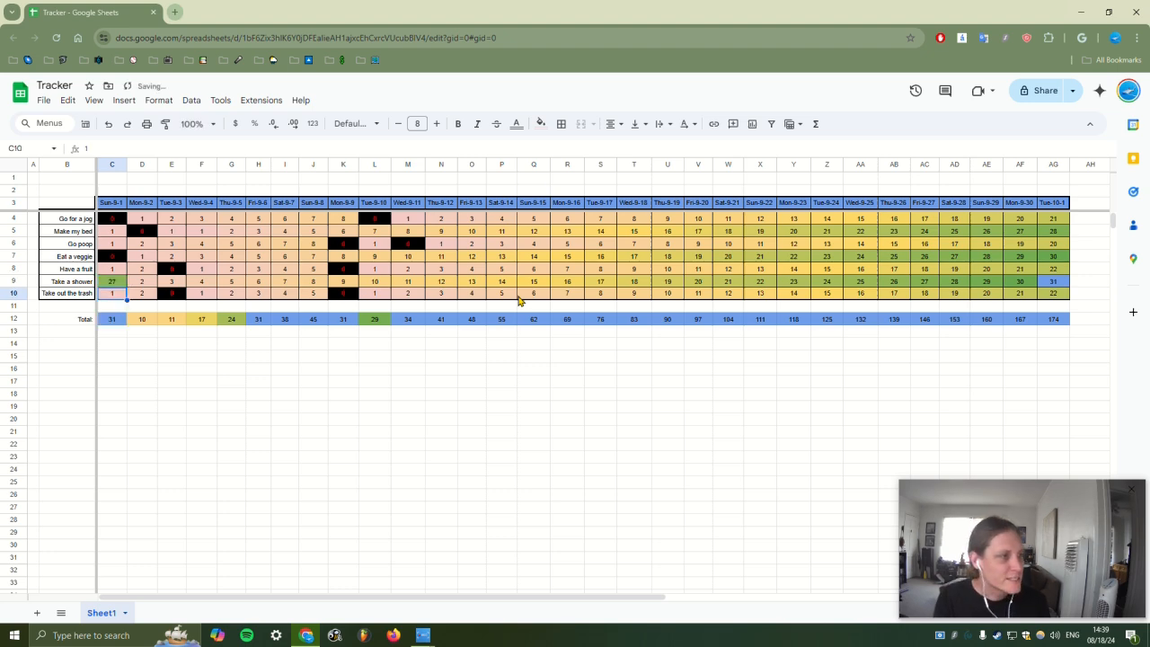
pyautogui.click(148, 282)
pyautogui.write('28')
pyautogui.press('Return')
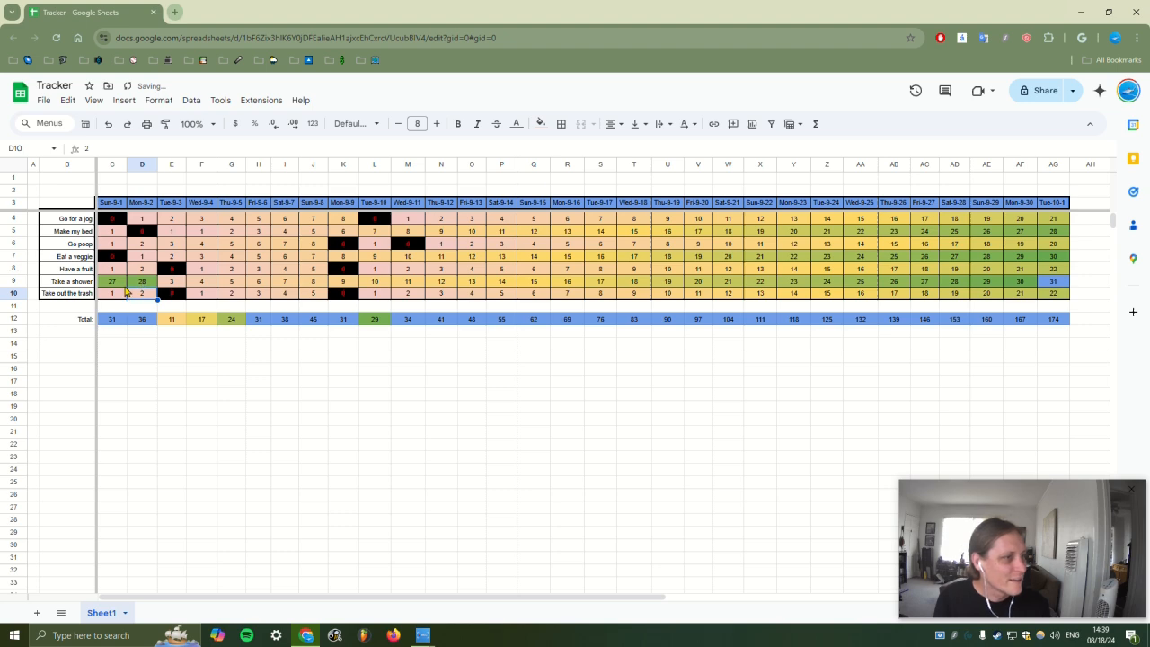
# Try extending the 27, 28 series across row 9 to AG9, then undo it
pyautogui.click(124, 284)
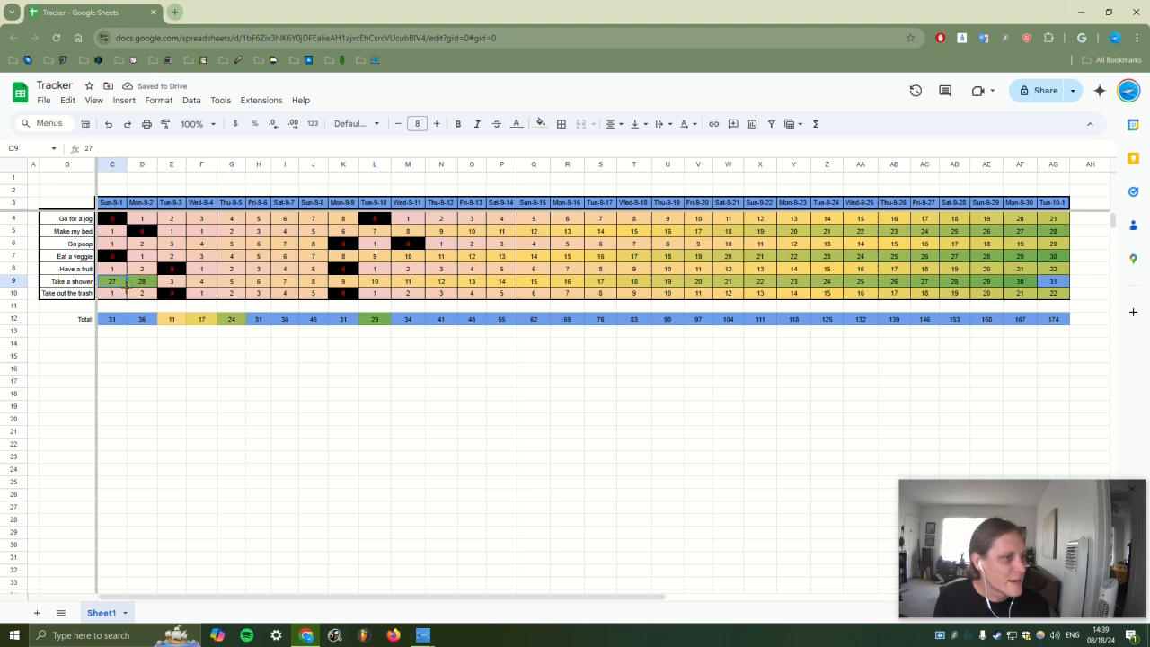
pyautogui.moveTo(144, 287); pyautogui.dragTo(1043, 288)
pyautogui.click(905, 399)
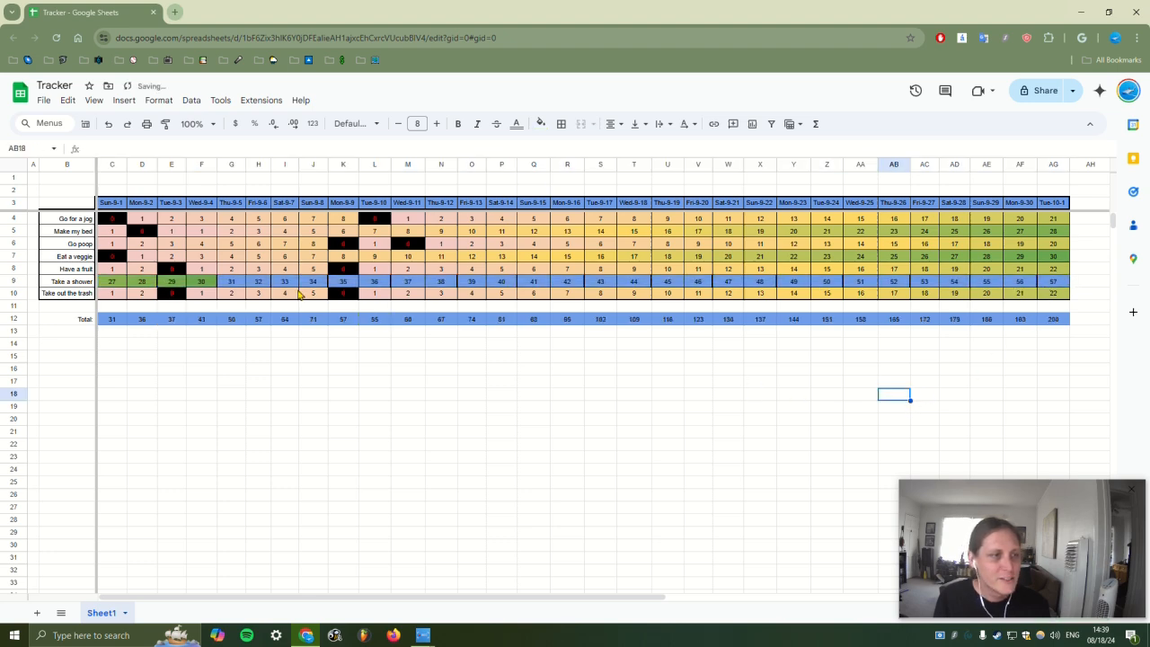
pyautogui.click(238, 288)
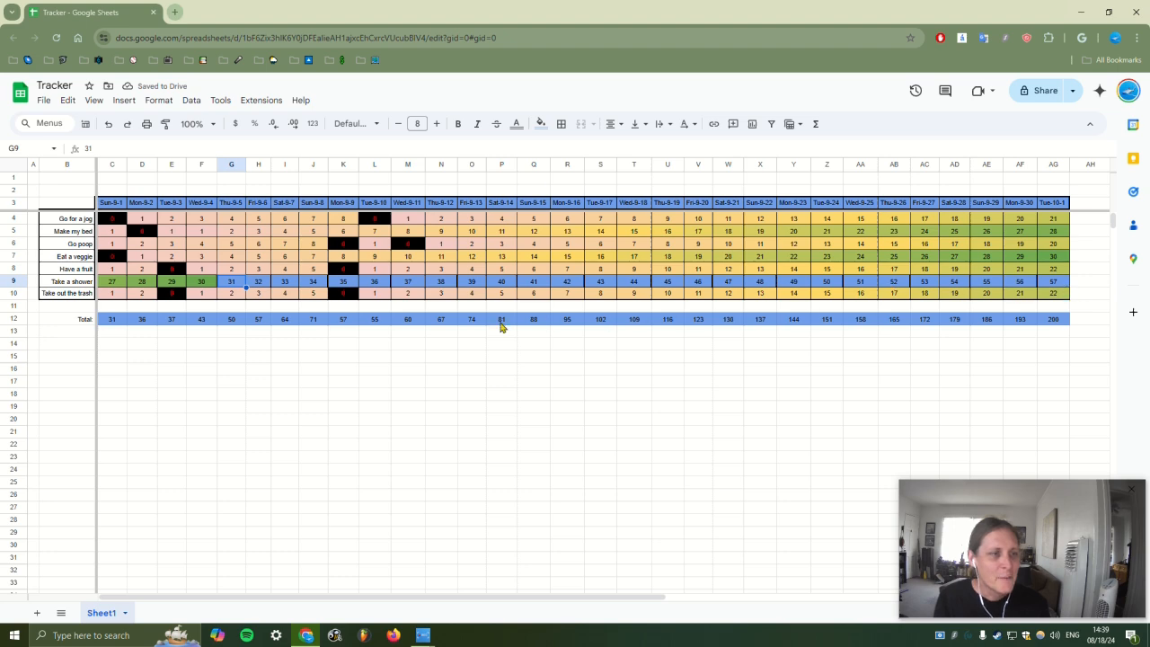
pyautogui.click(355, 323)
pyautogui.moveTo(215, 320); pyautogui.dragTo(1031, 322)
pyautogui.click(1035, 323)
pyautogui.hotkey('ctrl', 'z')
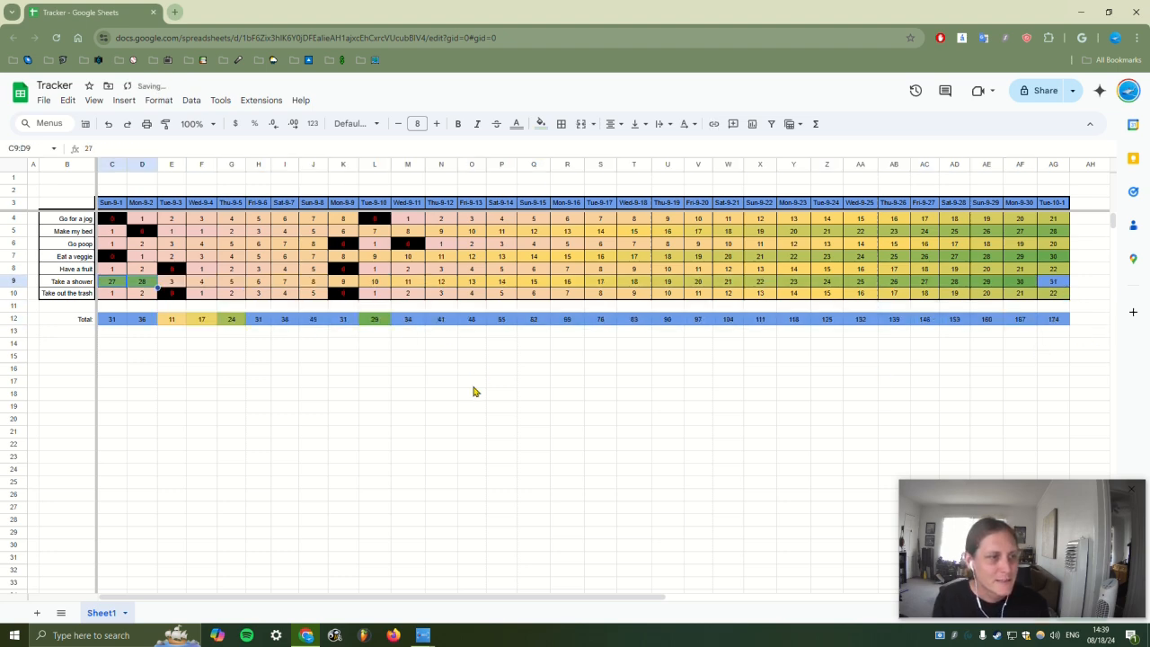
# Mark missed days with 0 in U7, X8, AA5, AD6 and AC6
pyautogui.click(471, 419)
pyautogui.click(678, 257)
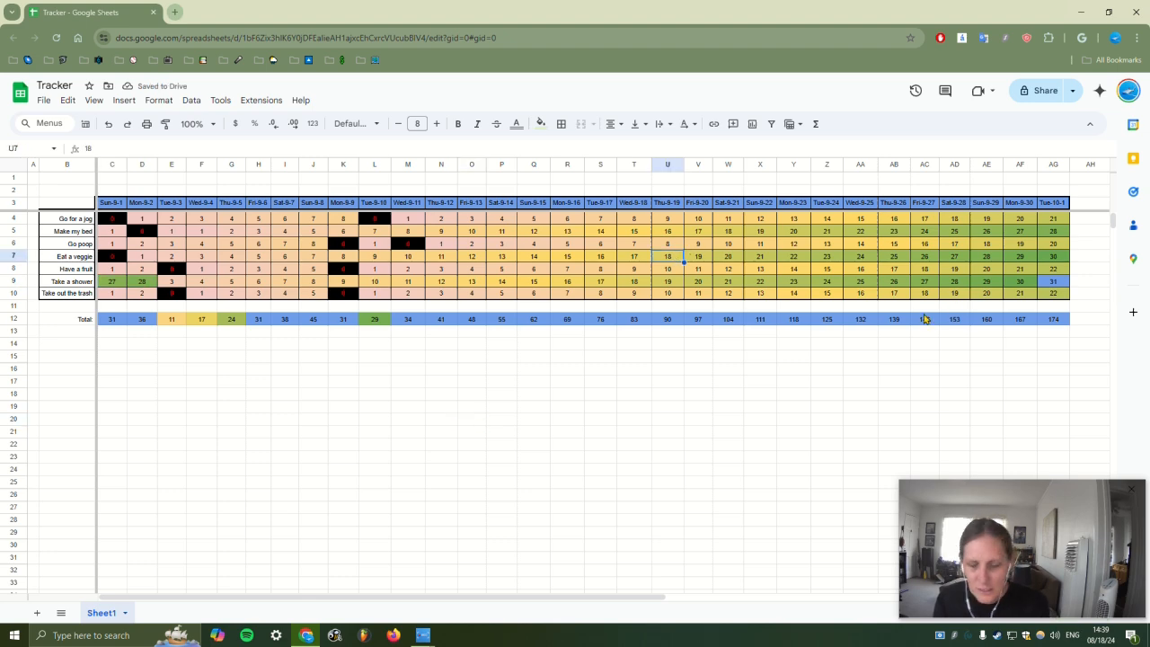
pyautogui.write('0')
pyautogui.click(762, 268)
pyautogui.write('0')
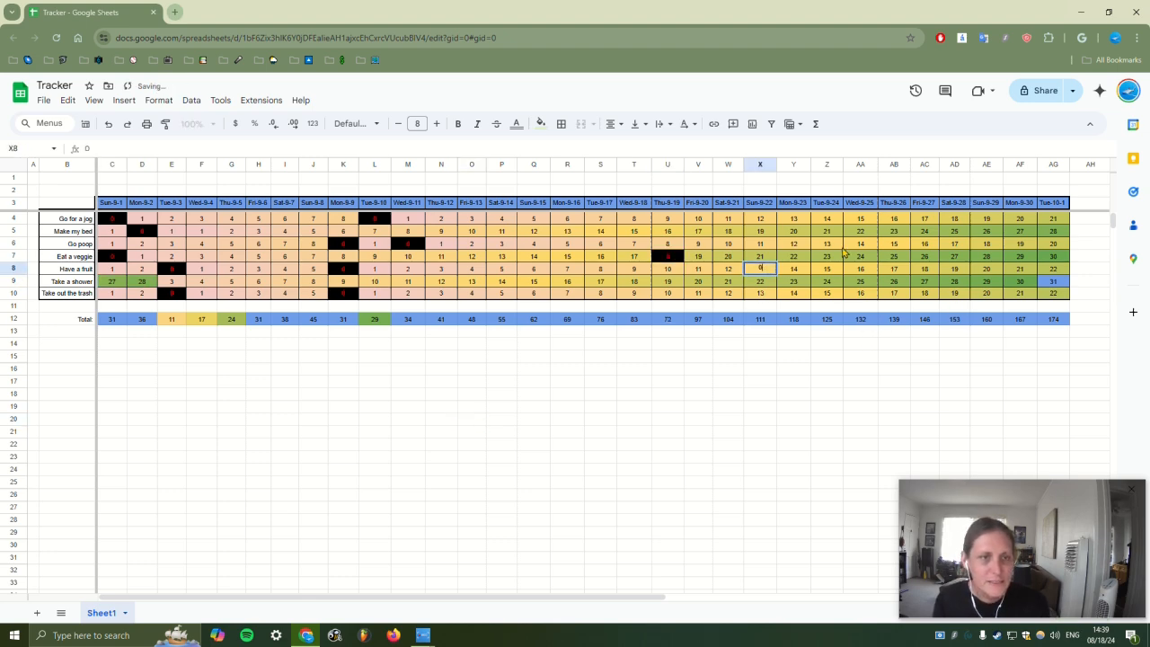
pyautogui.click(861, 231)
pyautogui.write('0')
pyautogui.click(954, 244)
pyautogui.write('0')
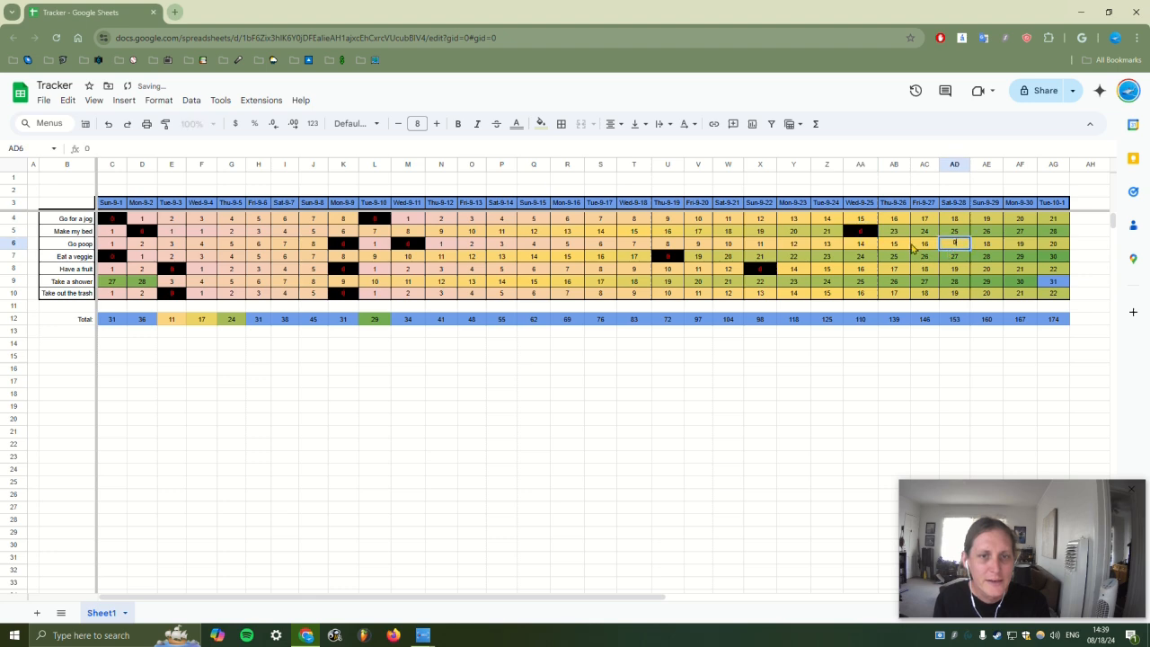
pyautogui.click(924, 244)
pyautogui.write('0')
pyautogui.click(955, 269)
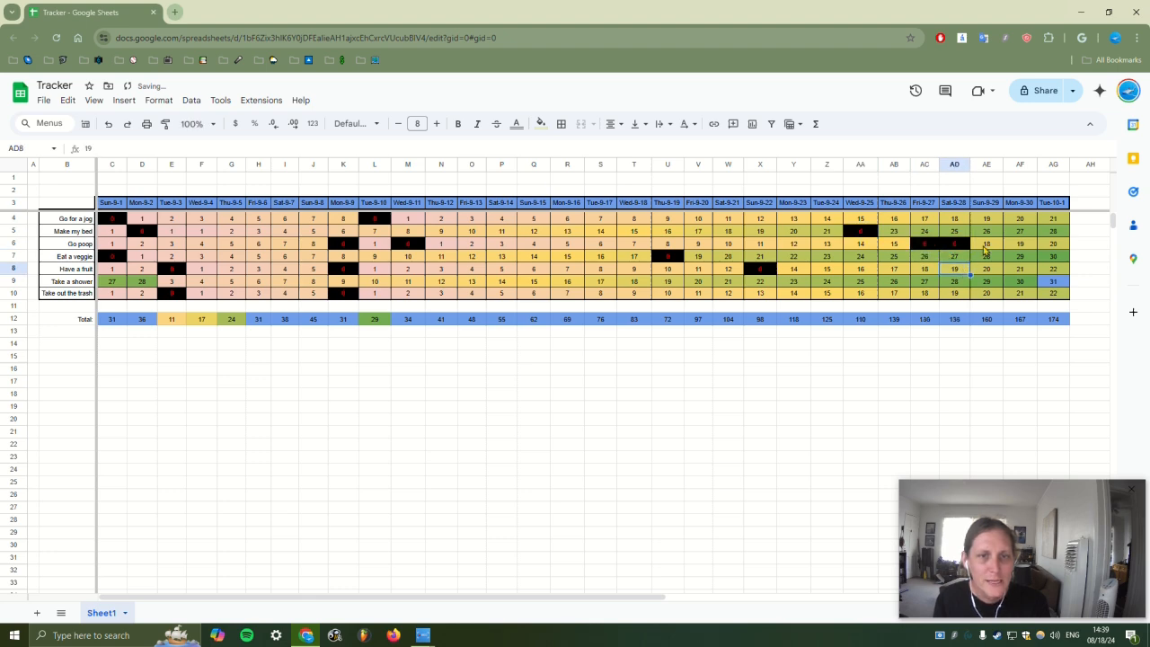
# Restart the veggie and fruit streaks at 1, 2 and extend them across rows 7 and 8
pyautogui.click(695, 259)
pyautogui.write('1')
pyautogui.click(735, 258)
pyautogui.write('2')
pyautogui.click(763, 257)
pyautogui.click(796, 269)
pyautogui.write('1')
pyautogui.click(819, 269)
pyautogui.write('2')
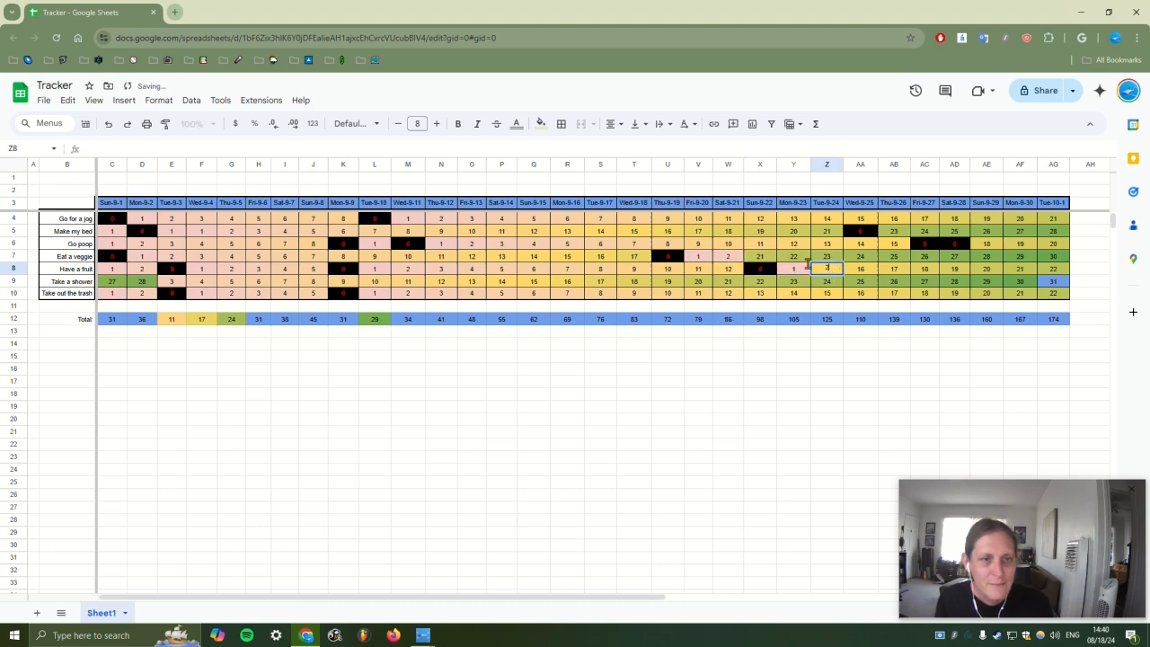
pyautogui.moveTo(700, 258); pyautogui.dragTo(1062, 261)
pyautogui.moveTo(784, 271); pyautogui.dragTo(1060, 272)
# Restart the row 6 count after its zero days with 1 in AE6 and 2 in AF6
pyautogui.moveTo(933, 246); pyautogui.dragTo(962, 246)
pyautogui.click(981, 246)
pyautogui.write('1')
pyautogui.click(1015, 246)
pyautogui.write('2')
pyautogui.click(1047, 249)
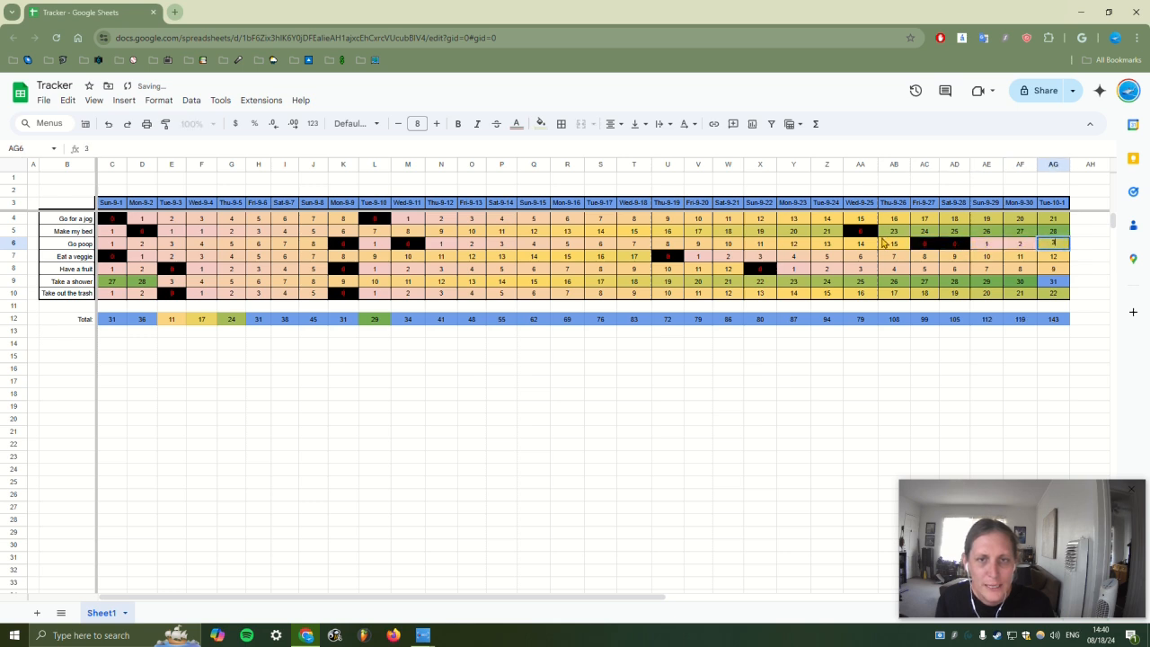
# Restart the Make my bed streak at 1, 2 from AB5 and extend it through AG5
pyautogui.click(870, 232)
pyautogui.click(894, 231)
pyautogui.write('1')
pyautogui.click(950, 232)
pyautogui.click(926, 233)
pyautogui.write('2')
pyautogui.moveTo(893, 233); pyautogui.dragTo(1049, 236)
pyautogui.click(730, 395)
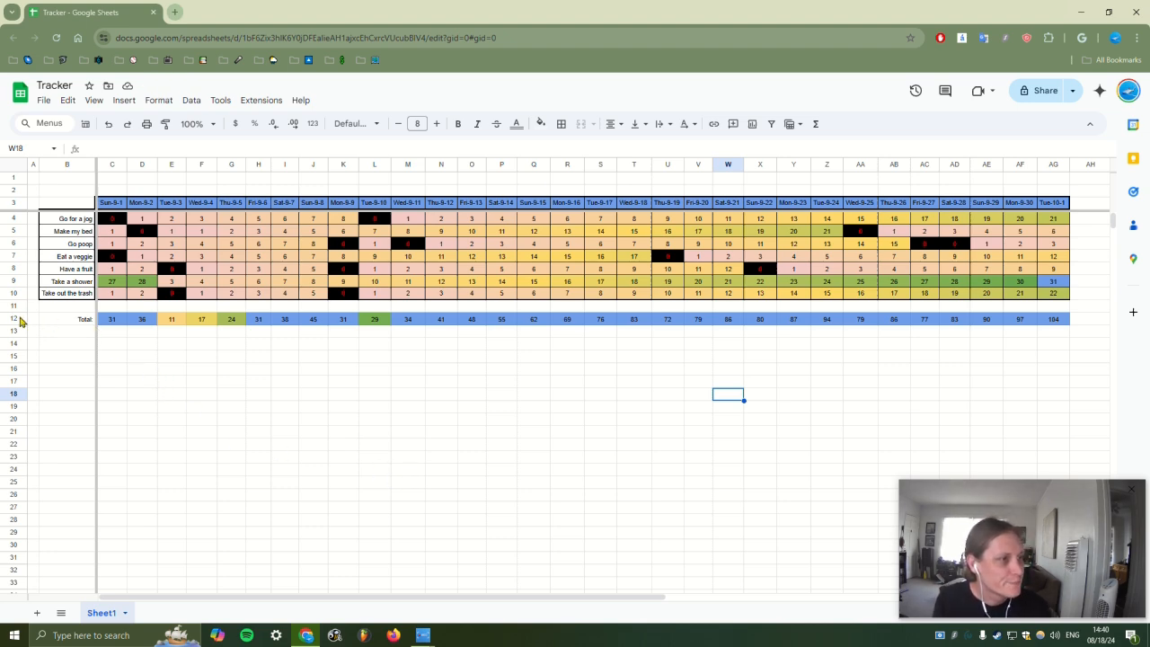
# Type the label Date into B3, correcting the initial typo
pyautogui.click(18, 202)
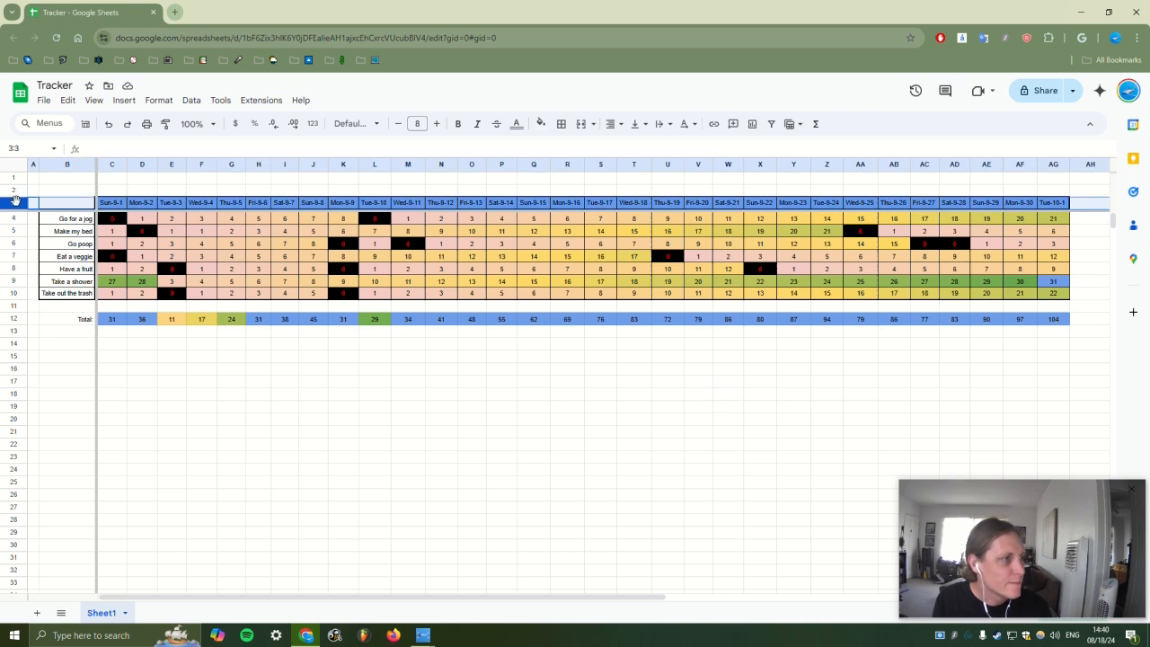
pyautogui.click(283, 472)
pyautogui.click(69, 202)
pyautogui.write('Dative')
pyautogui.press('Return')
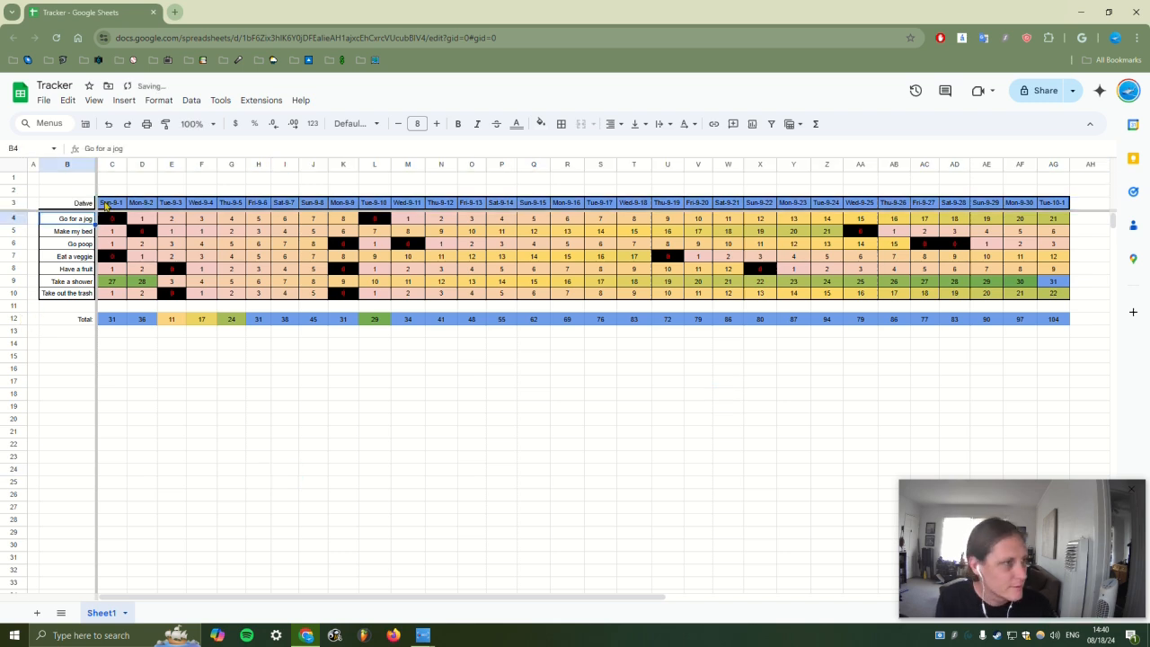
pyautogui.press('Up')
pyautogui.write('Date')
pyautogui.press('Return')
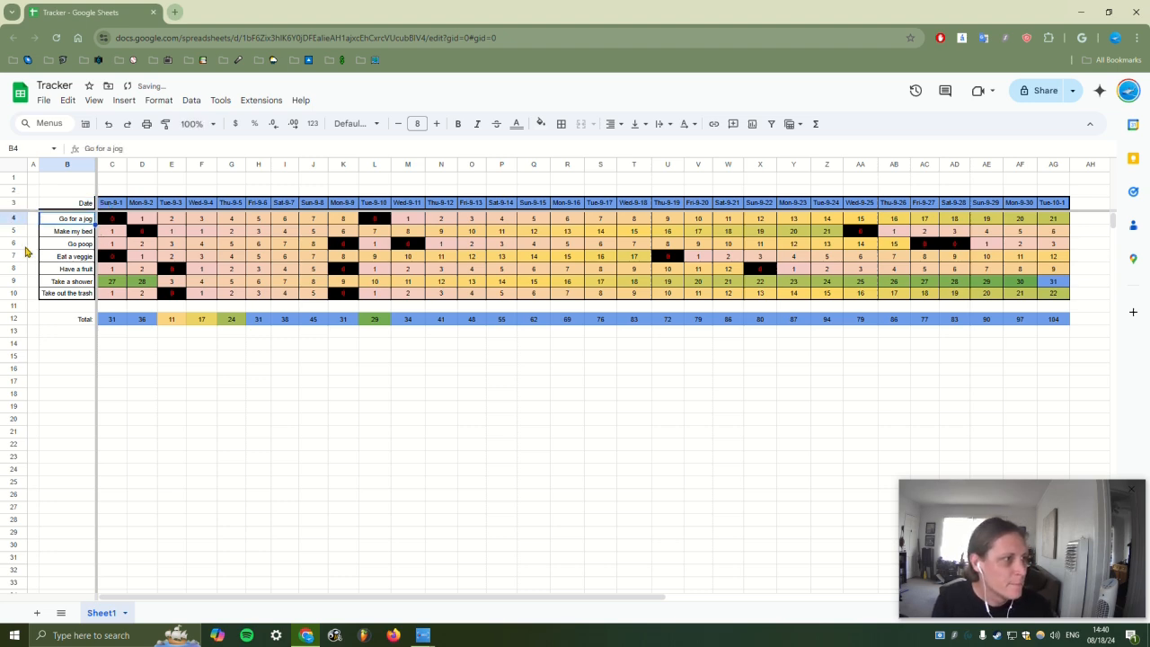
# Select the Total row 12 together with the date row 3 for charting
pyautogui.click(18, 320)
pyautogui.keyDown('ctrl'); pyautogui.click(15, 203); pyautogui.keyUp('ctrl')
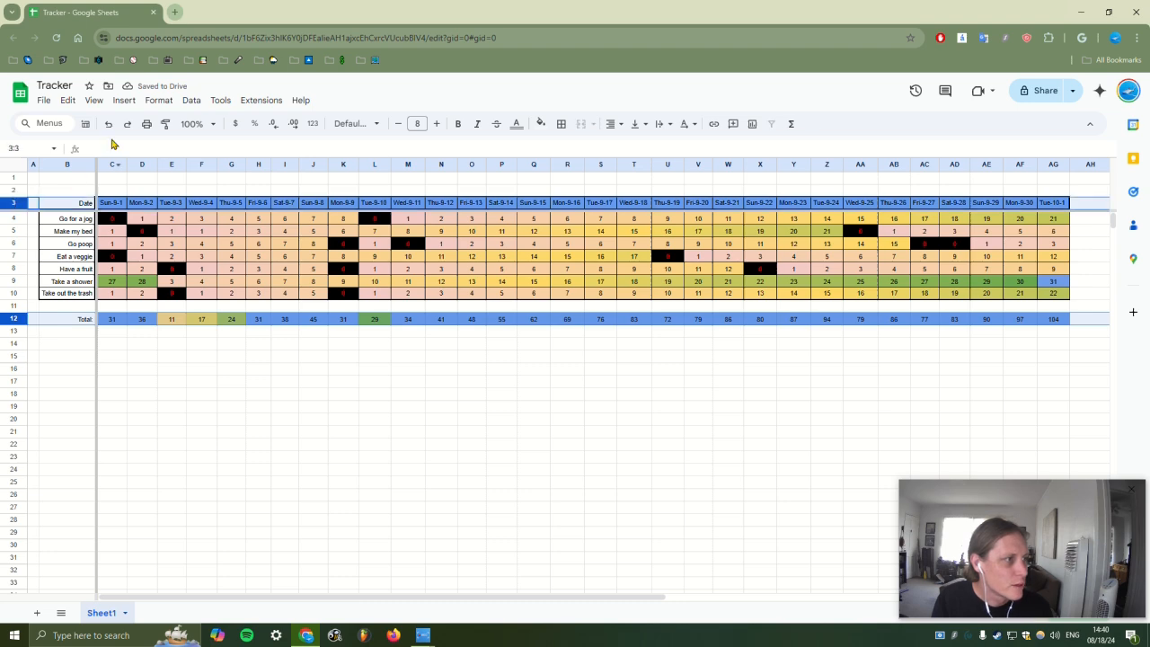
pyautogui.click(123, 100)
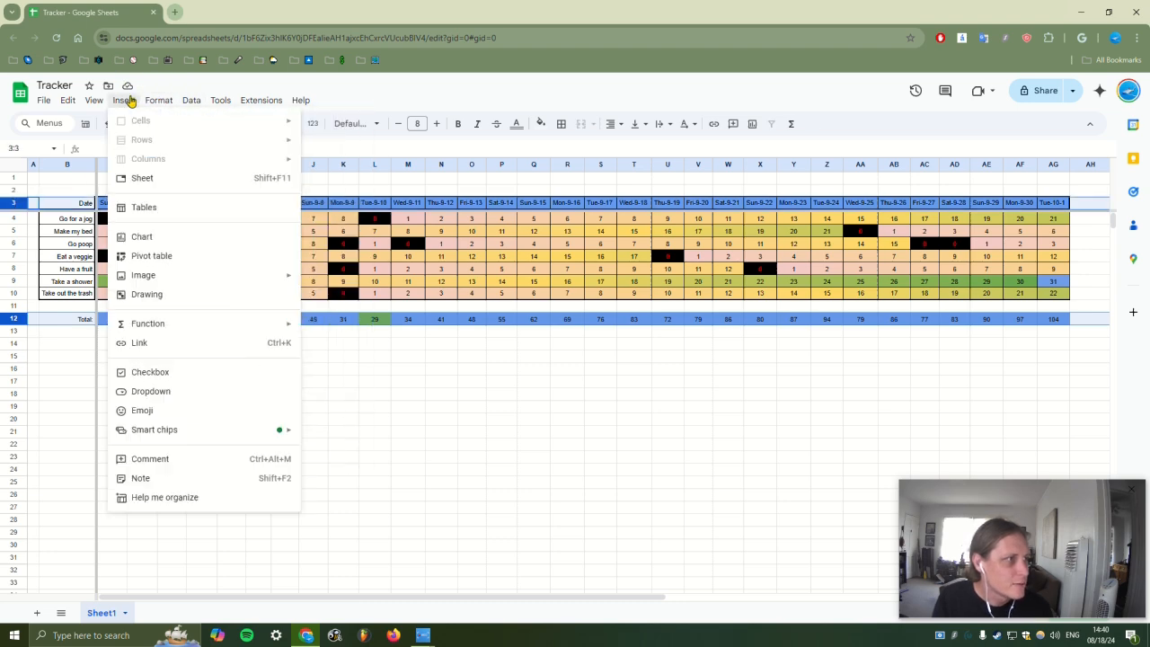
# Insert a chart of the selected rows, place it below the grid, and make it a smooth line chart
pyautogui.moveTo(188, 280)
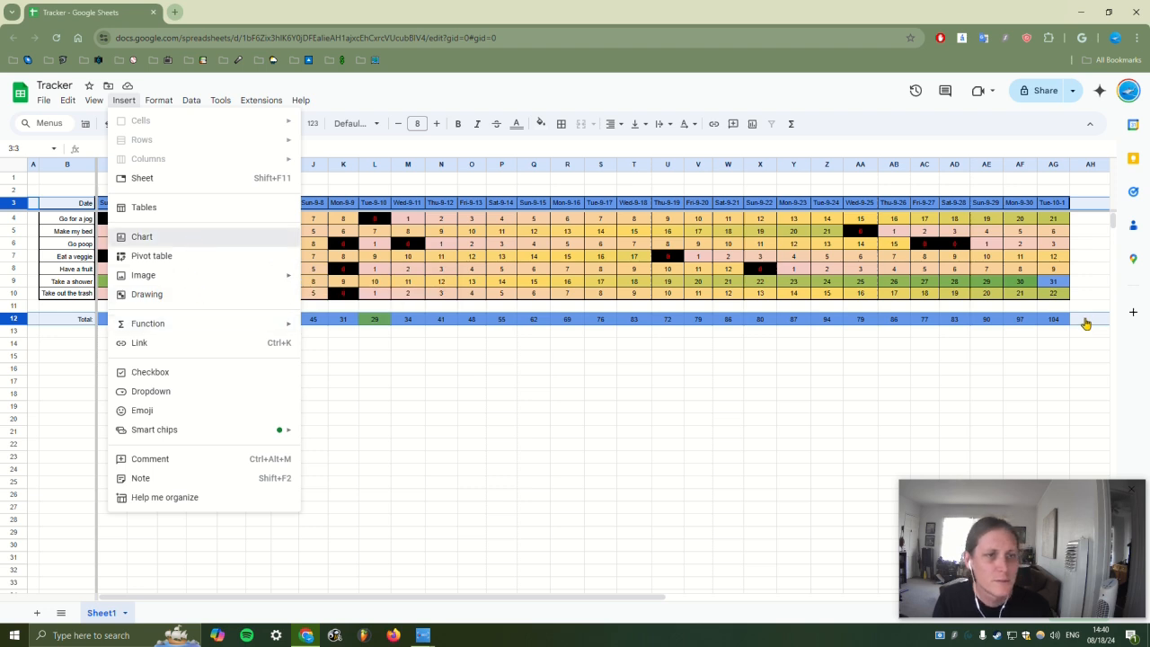
pyautogui.press('Return')
pyautogui.moveTo(585, 274); pyautogui.dragTo(544, 354)
pyautogui.click(1069, 209)
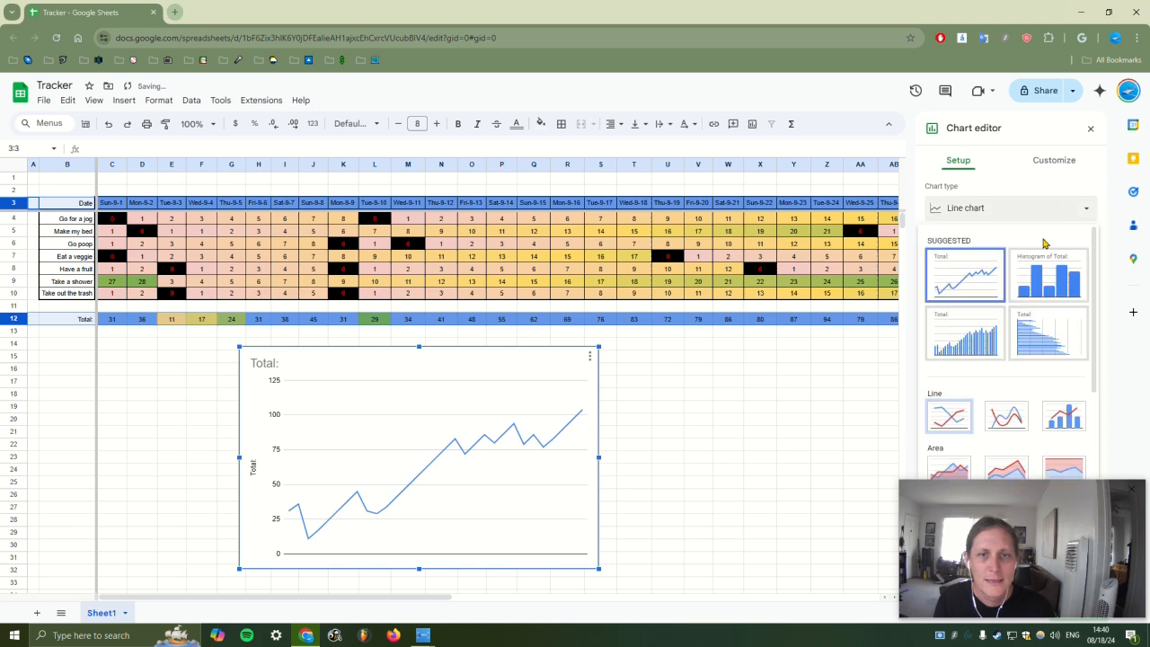
pyautogui.click(998, 428)
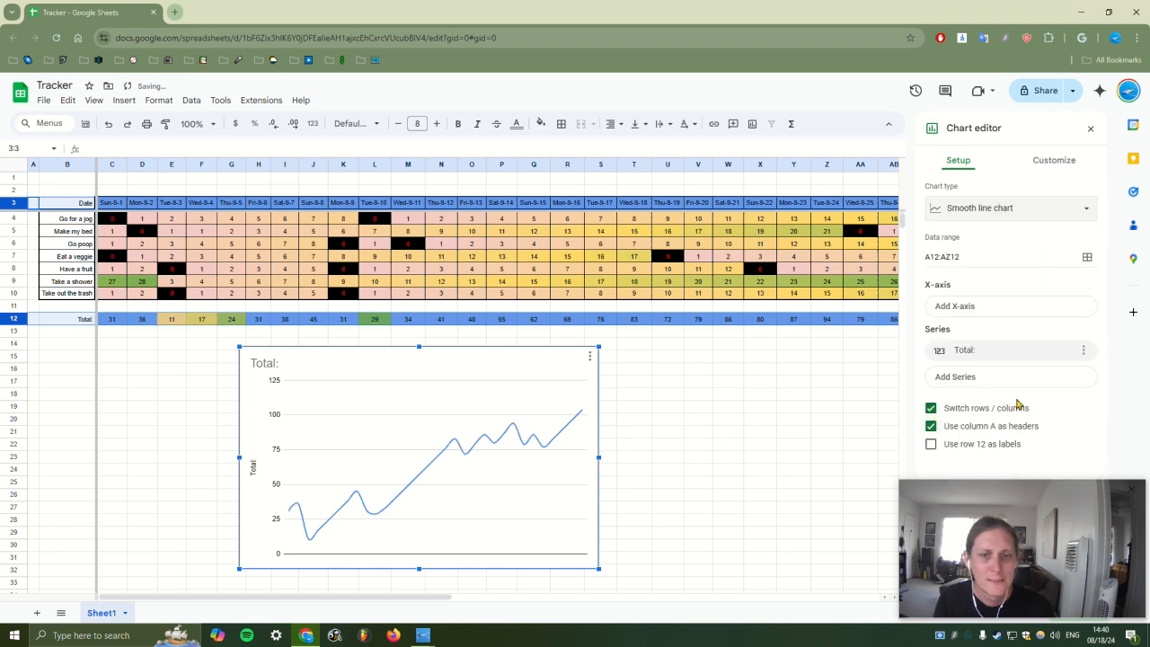
# Give the chart a dark grey background, a white border and a white 'Total:' title
pyautogui.click(1055, 162)
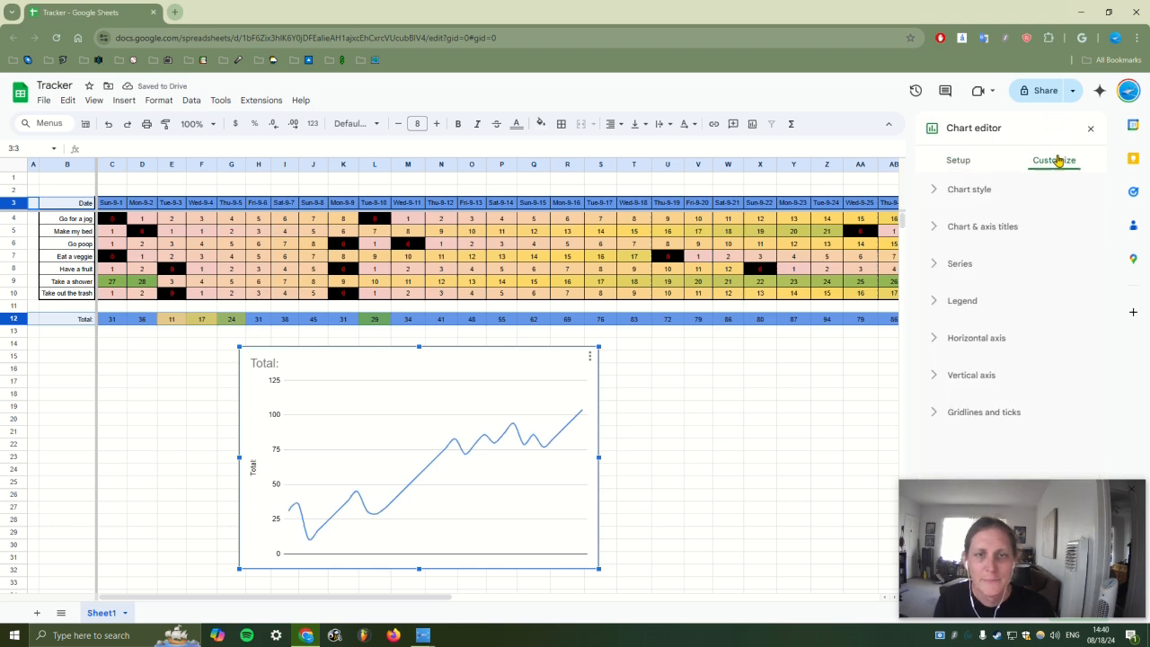
pyautogui.click(1006, 192)
pyautogui.scroll(-1, 979, 207)
pyautogui.click(957, 186)
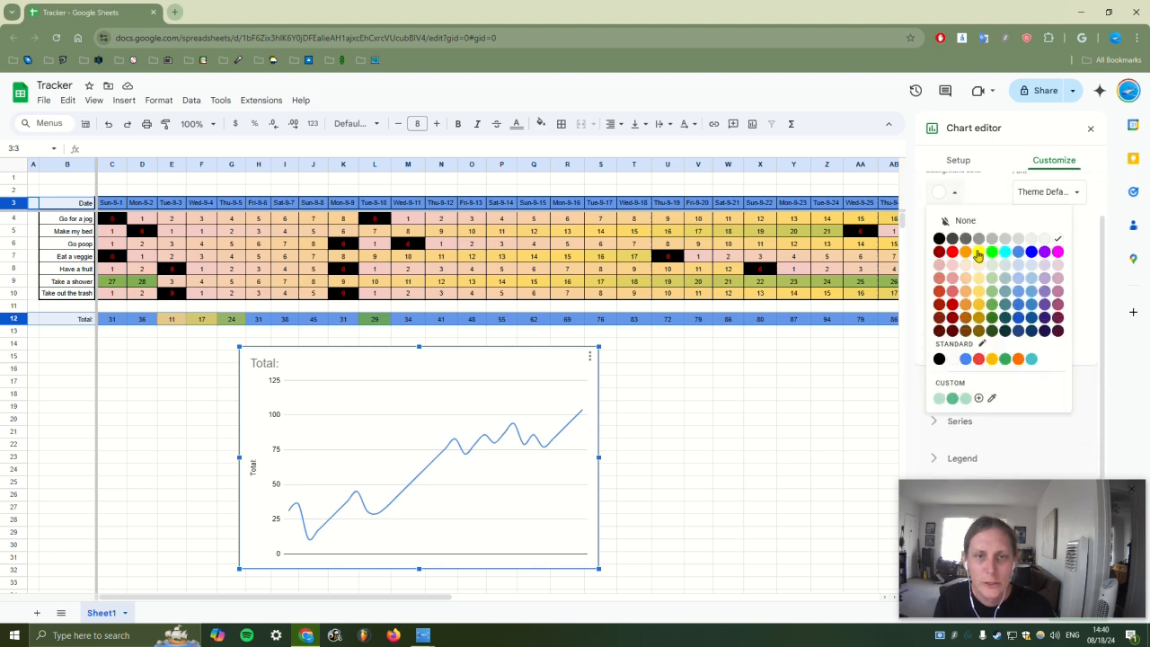
pyautogui.click(961, 238)
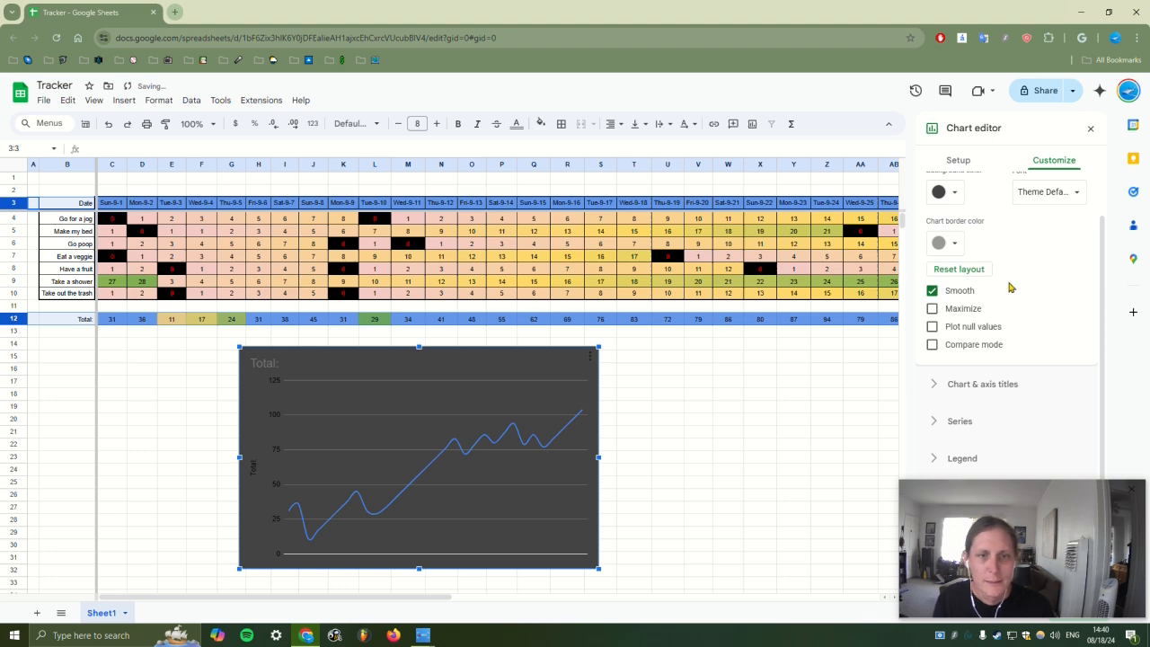
pyautogui.click(952, 246)
pyautogui.click(1060, 293)
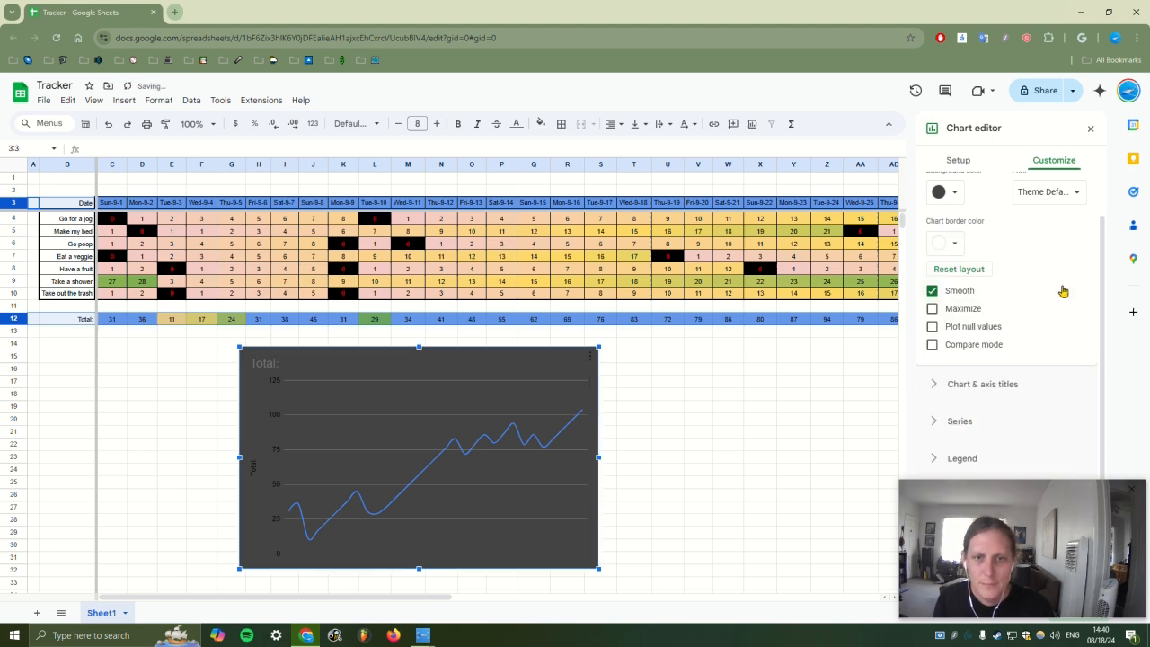
pyautogui.click(1006, 383)
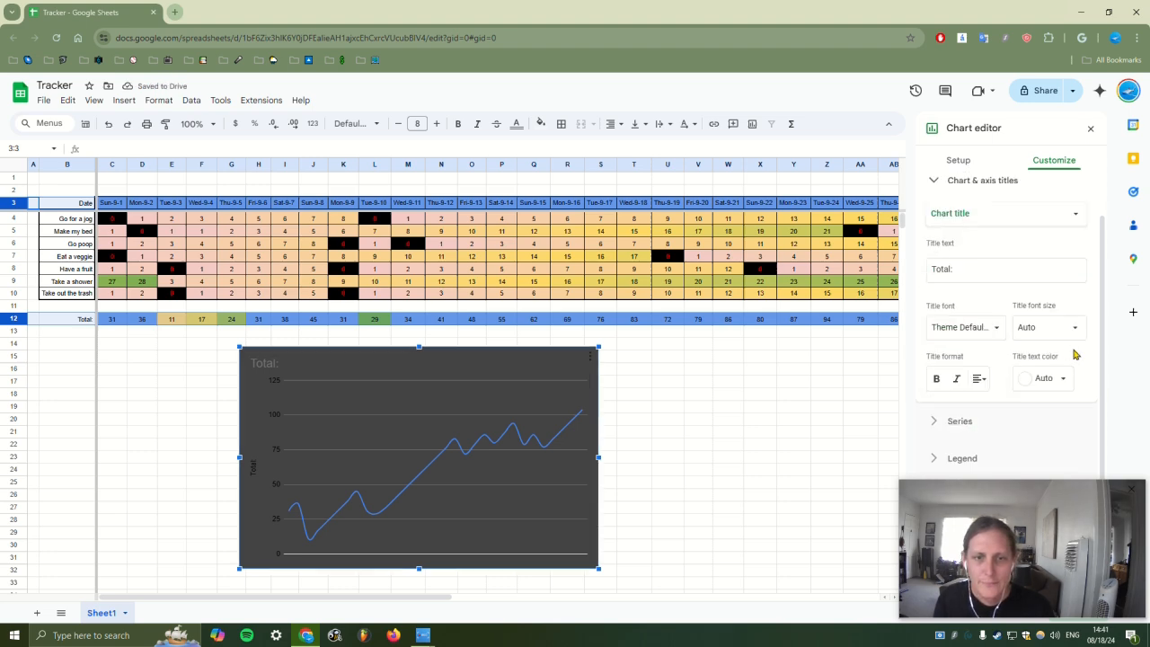
pyautogui.click(1052, 378)
pyautogui.click(1060, 421)
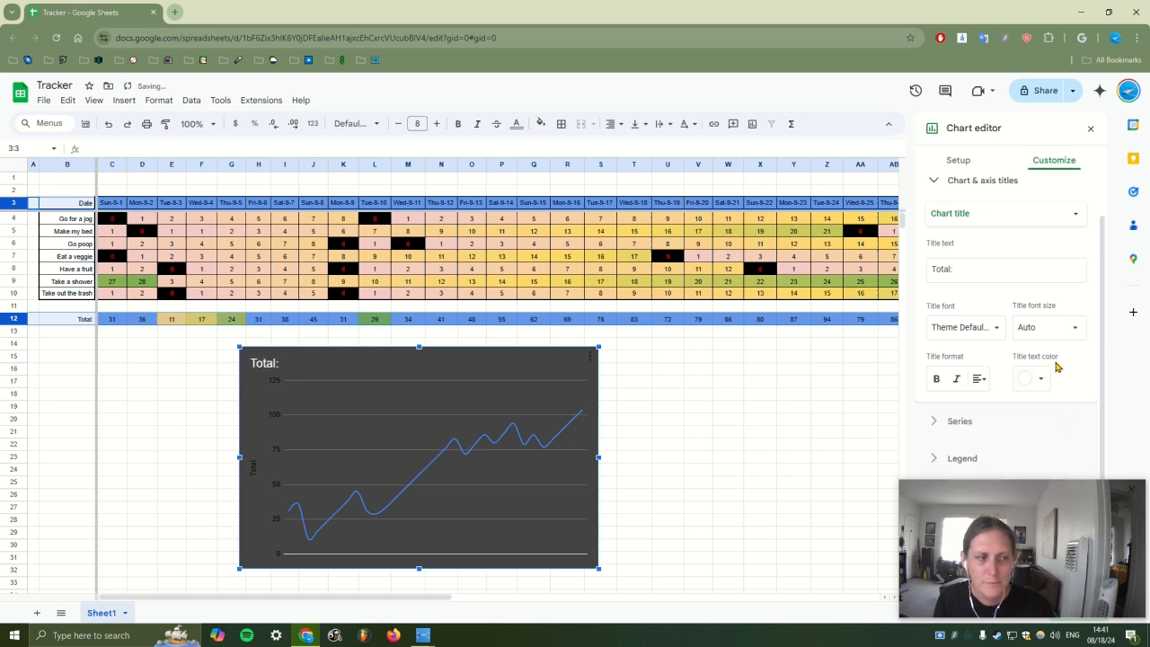
# Make the chart line bright blue and add a trendline to the totals chart
pyautogui.click(1012, 429)
pyautogui.click(1058, 338)
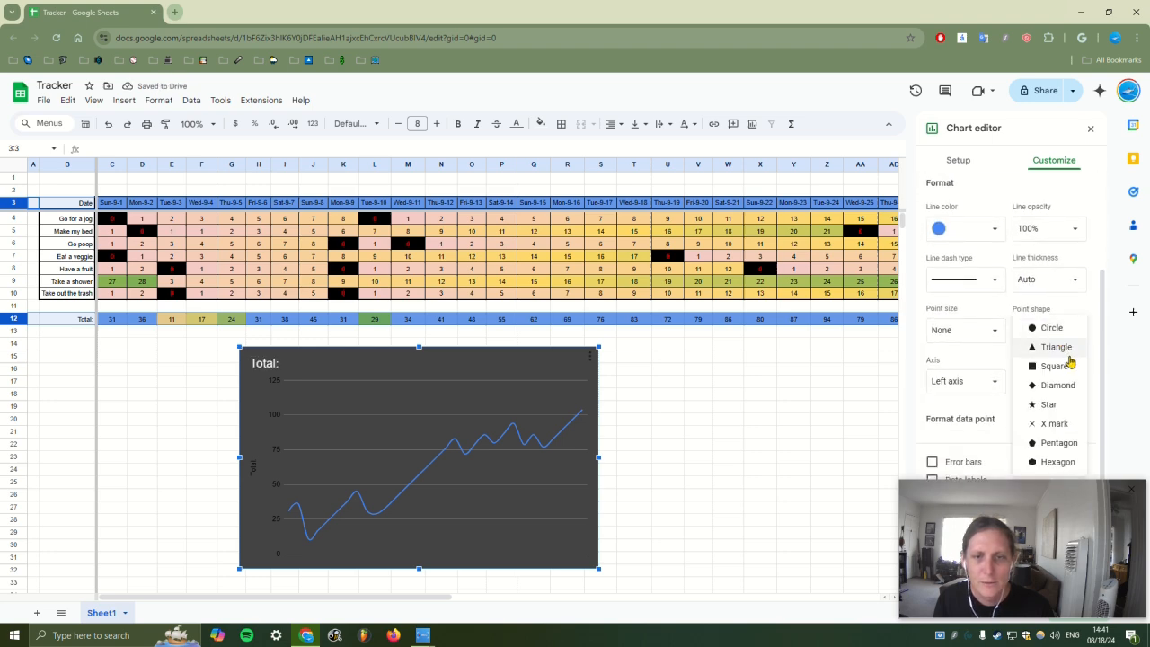
pyautogui.click(981, 238)
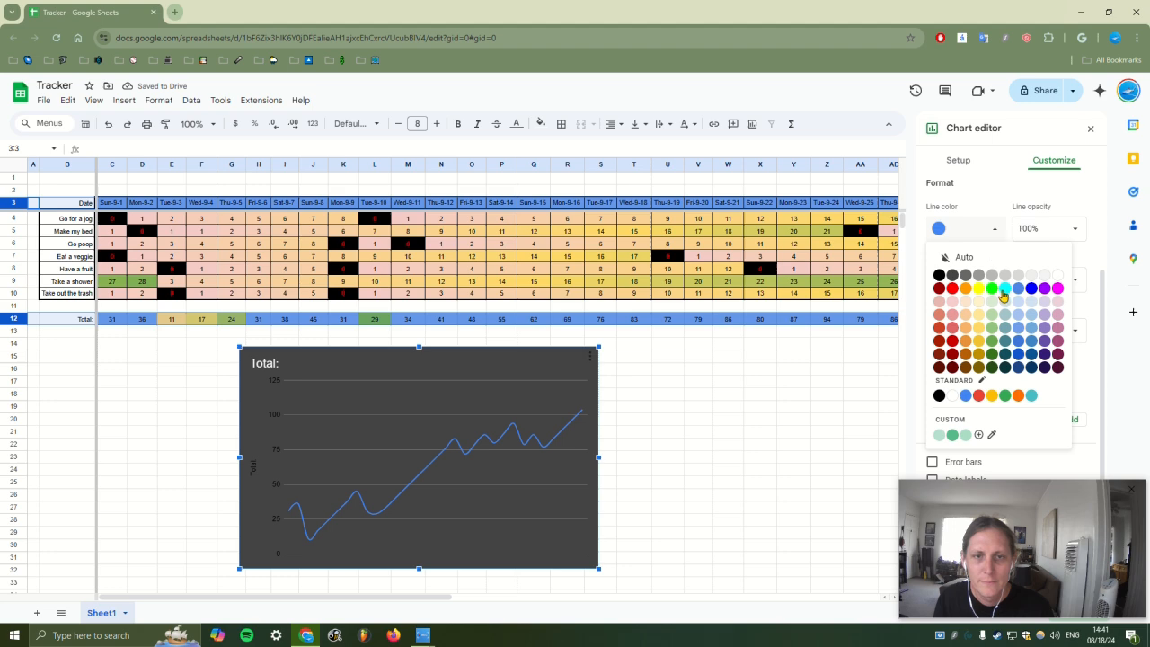
pyautogui.click(1031, 289)
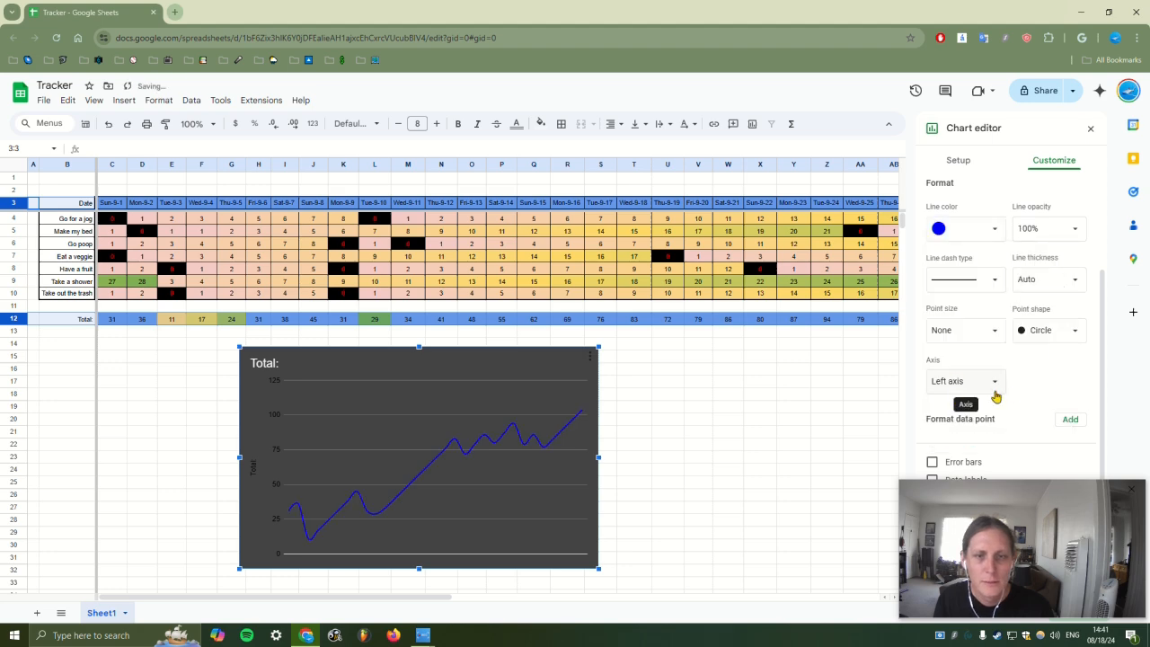
pyautogui.scroll(-1, 998, 383)
pyautogui.click(976, 420)
pyautogui.scroll(-2, 1004, 400)
pyautogui.click(1089, 130)
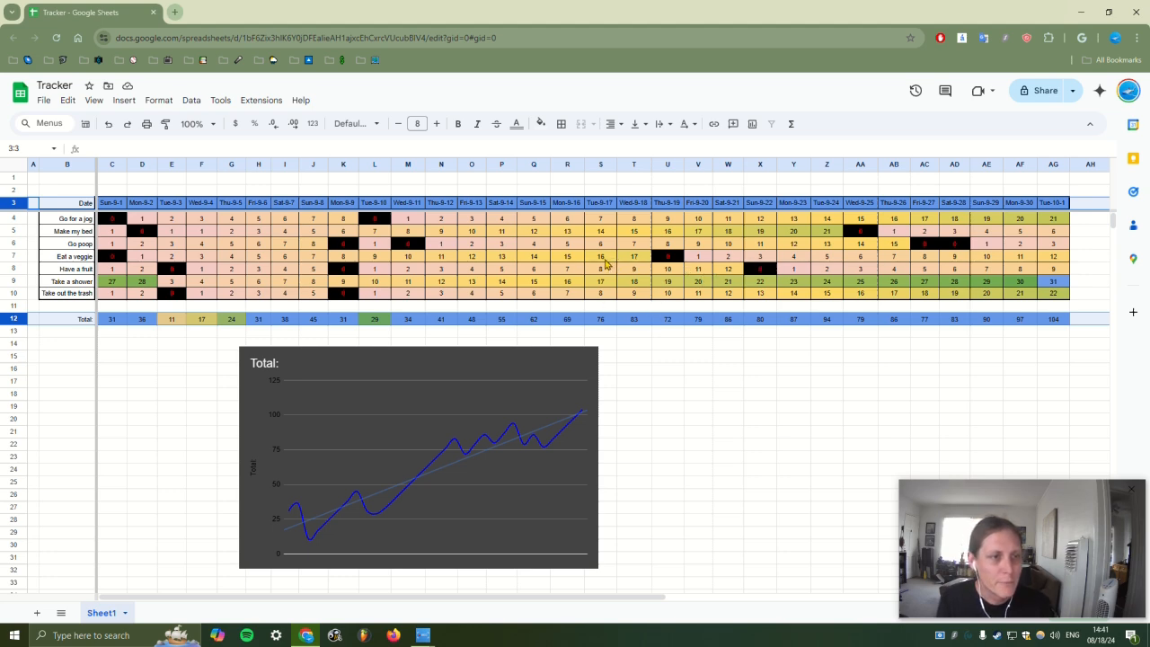
# Enter 0 in Z9, Z5 and AA6, 2 in AB9 and AB10, and extend the row 9–10 counts through AG
pyautogui.click(472, 218)
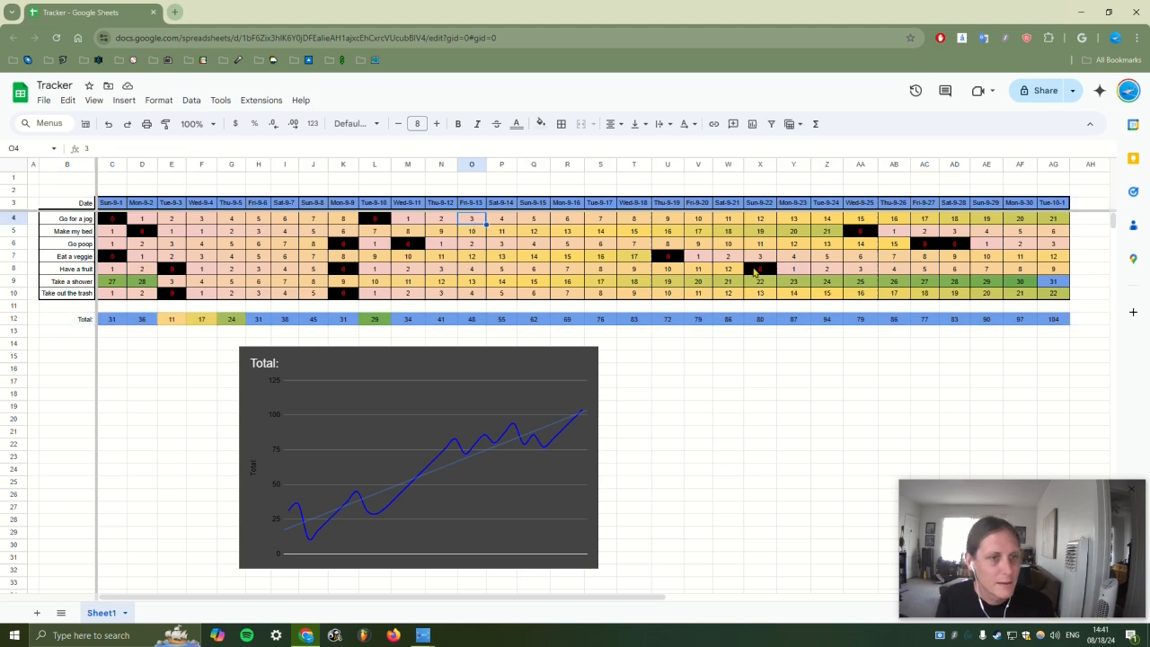
pyautogui.click(832, 284)
pyautogui.write('8')
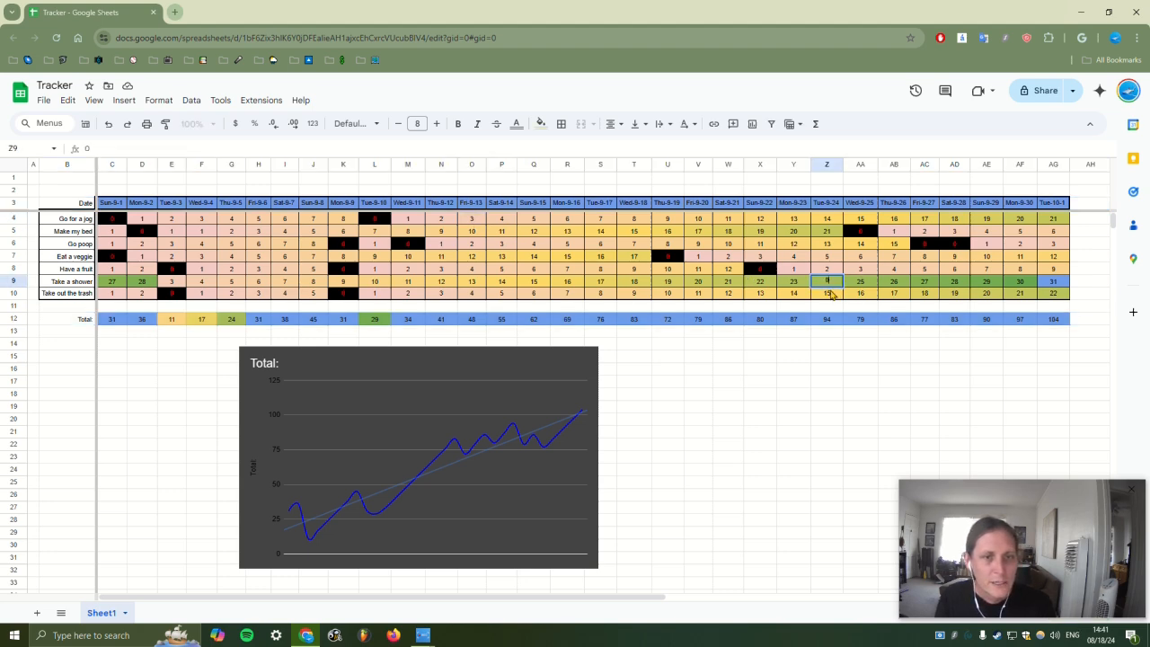
pyautogui.press('Return')
pyautogui.write('0')
pyautogui.click(826, 231)
pyautogui.write('0')
pyautogui.click(859, 282)
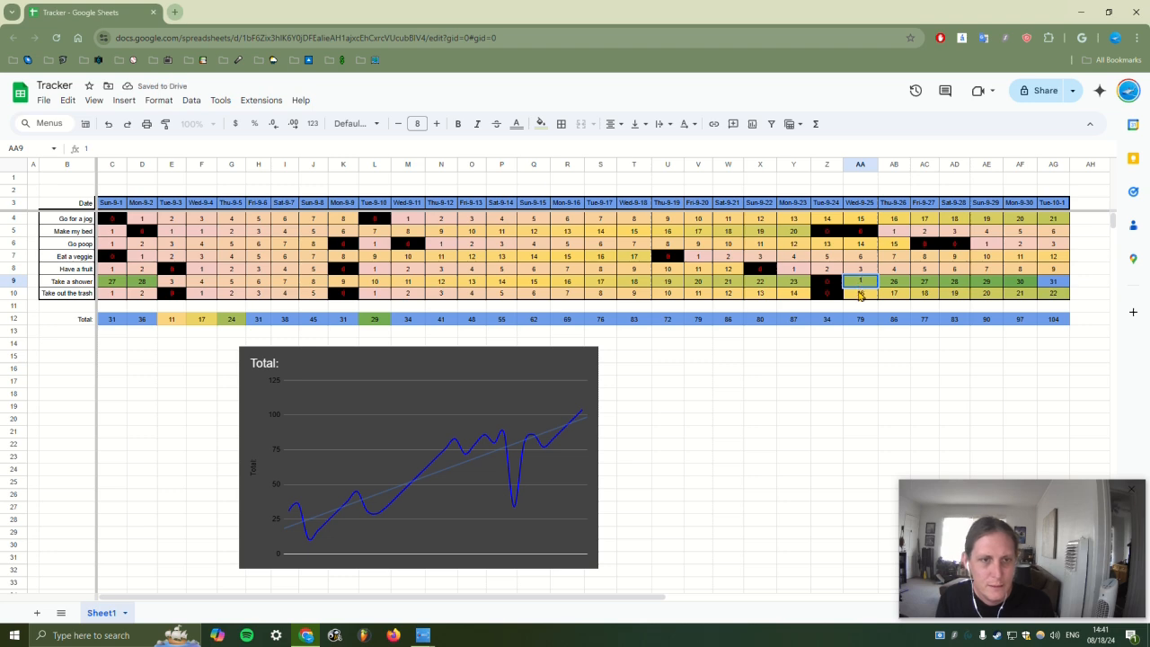
pyautogui.click(895, 285)
pyautogui.write('2')
pyautogui.click(887, 296)
pyautogui.write('2')
pyautogui.click(863, 247)
pyautogui.write('0')
pyautogui.click(905, 248)
pyautogui.moveTo(868, 281); pyautogui.dragTo(1056, 298)
pyautogui.click(954, 420)
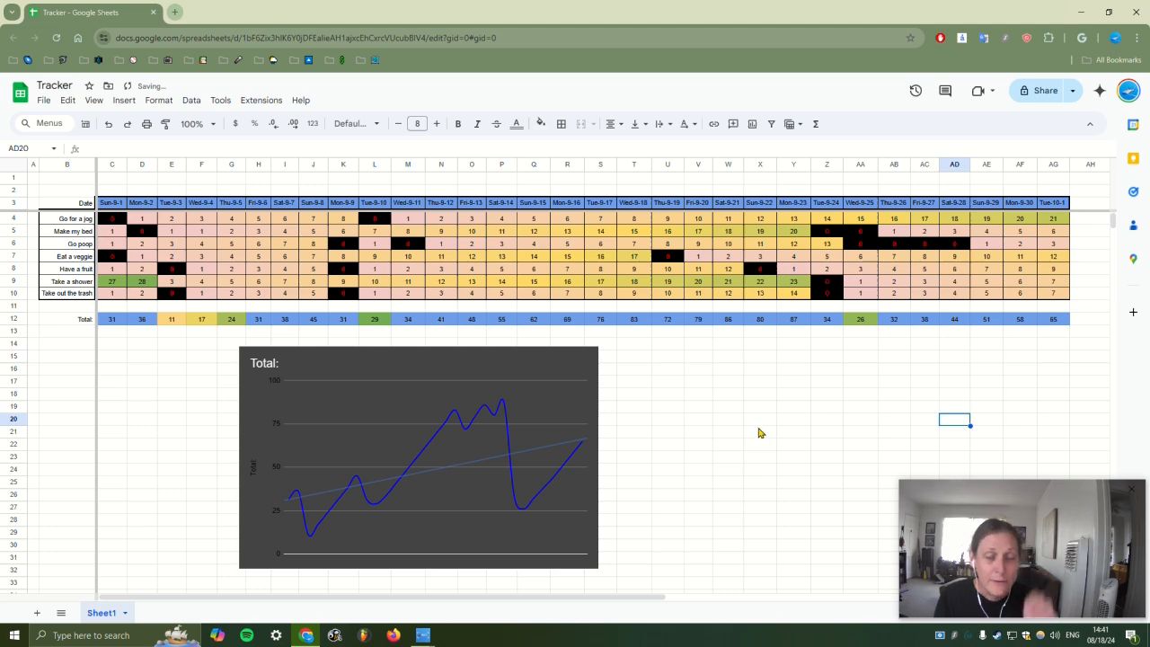
# In the jog row, zero AD4 and AE4, then restart the count at 1 and 2 in AF4:AG4
pyautogui.click(986, 224)
pyautogui.click(956, 225)
pyautogui.write('0')
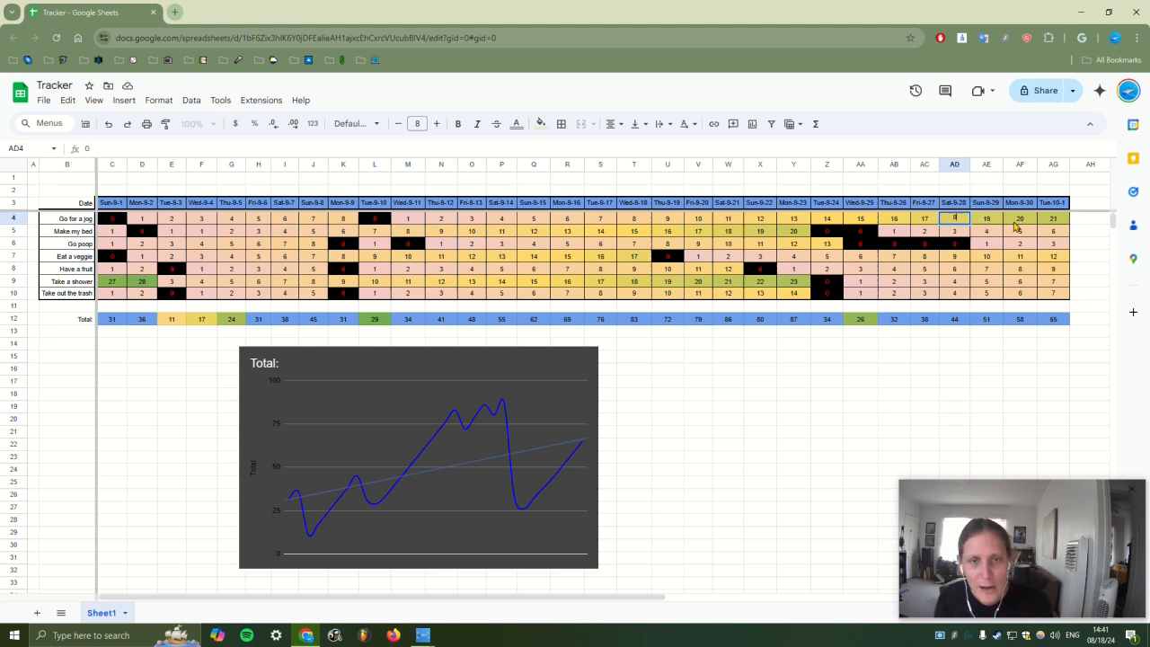
pyautogui.press('Tab')
pyautogui.write('0')
pyautogui.press('Tab')
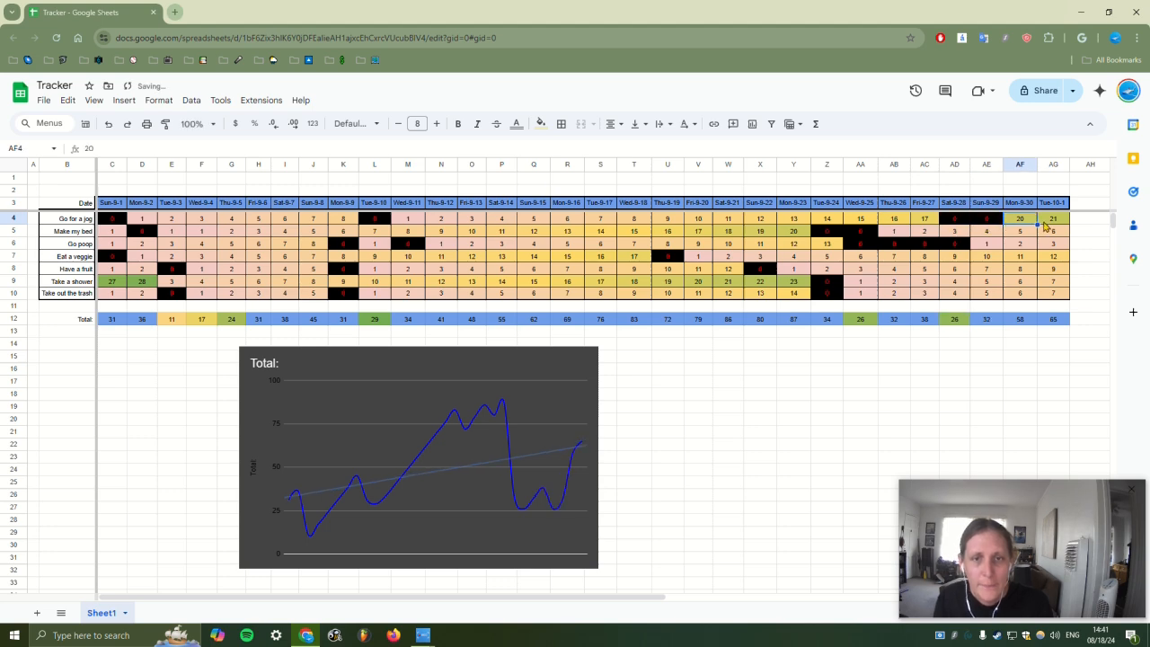
pyautogui.write('1')
pyautogui.press('Tab')
pyautogui.write('2')
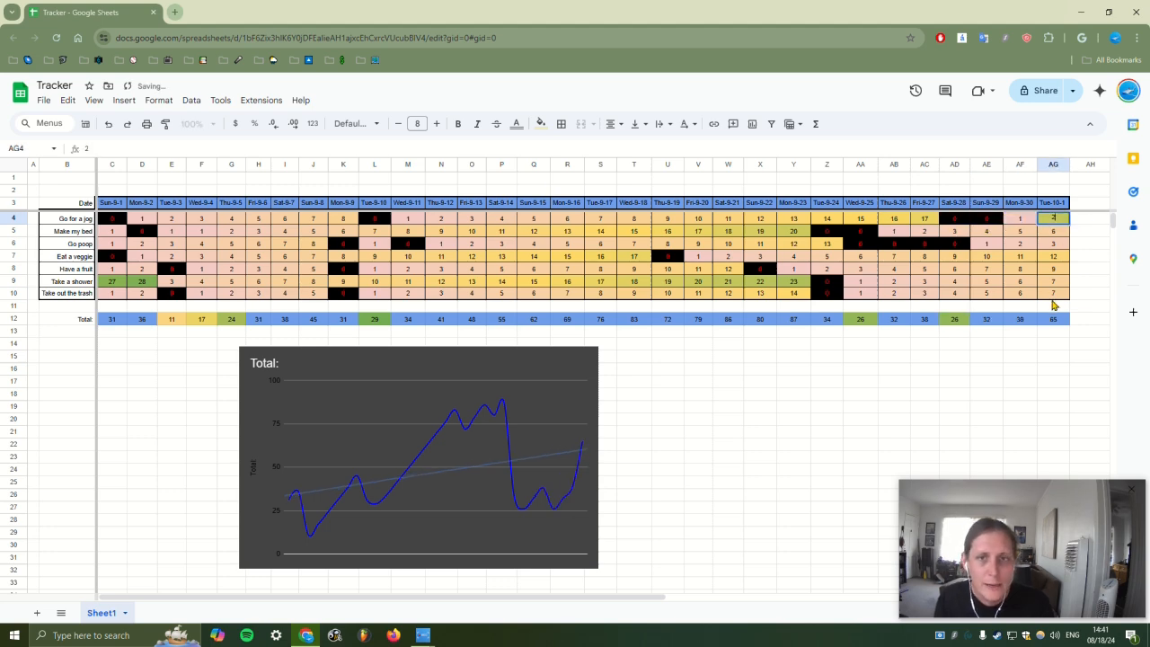
pyautogui.click(1050, 292)
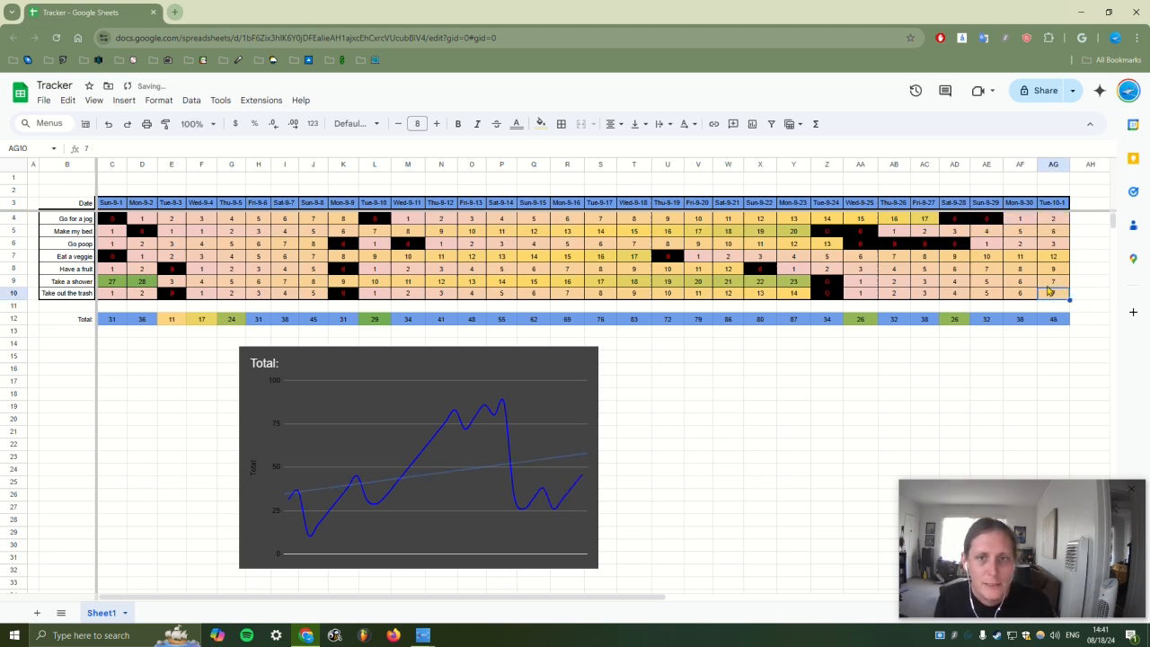
# Zero the veggie row from V7 to AB7, restart at 1, 2 in AC7:AD7, and fill through AG7
pyautogui.click(700, 262)
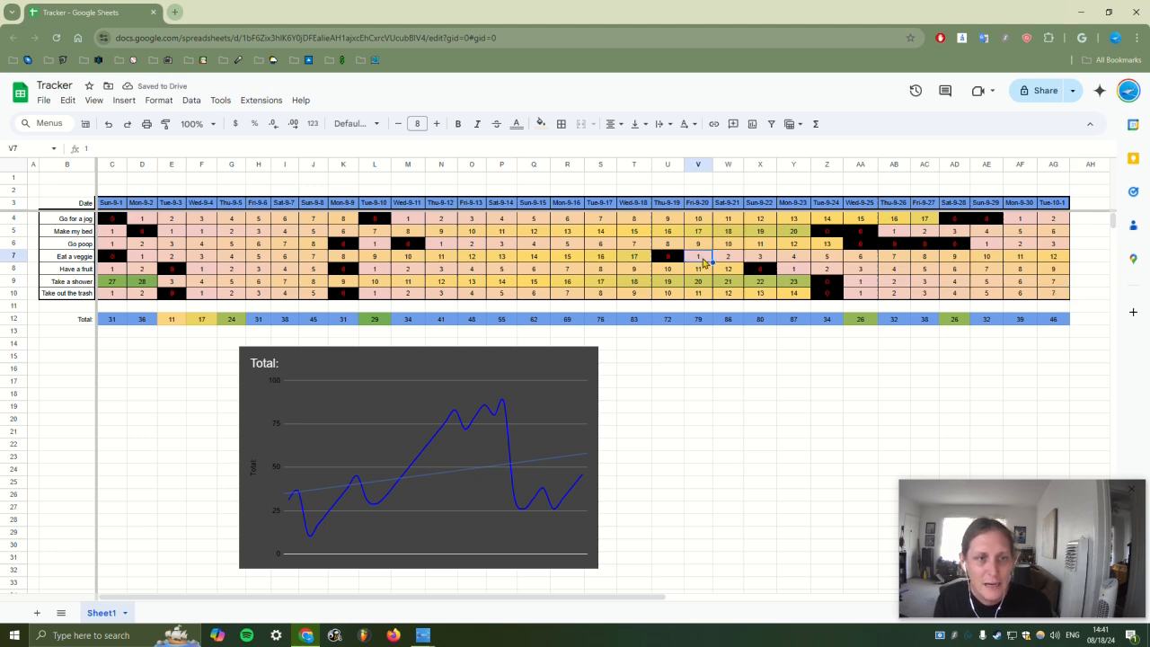
pyautogui.write('0')
pyautogui.press('Tab')
pyautogui.write('0')
pyautogui.press('Tab')
pyautogui.write('0')
pyautogui.press('Tab')
pyautogui.write('0')
pyautogui.press('Tab')
pyautogui.write('0')
pyautogui.press('Tab')
pyautogui.write('0')
pyautogui.press('Tab')
pyautogui.write('0')
pyautogui.press('Tab')
pyautogui.write('1')
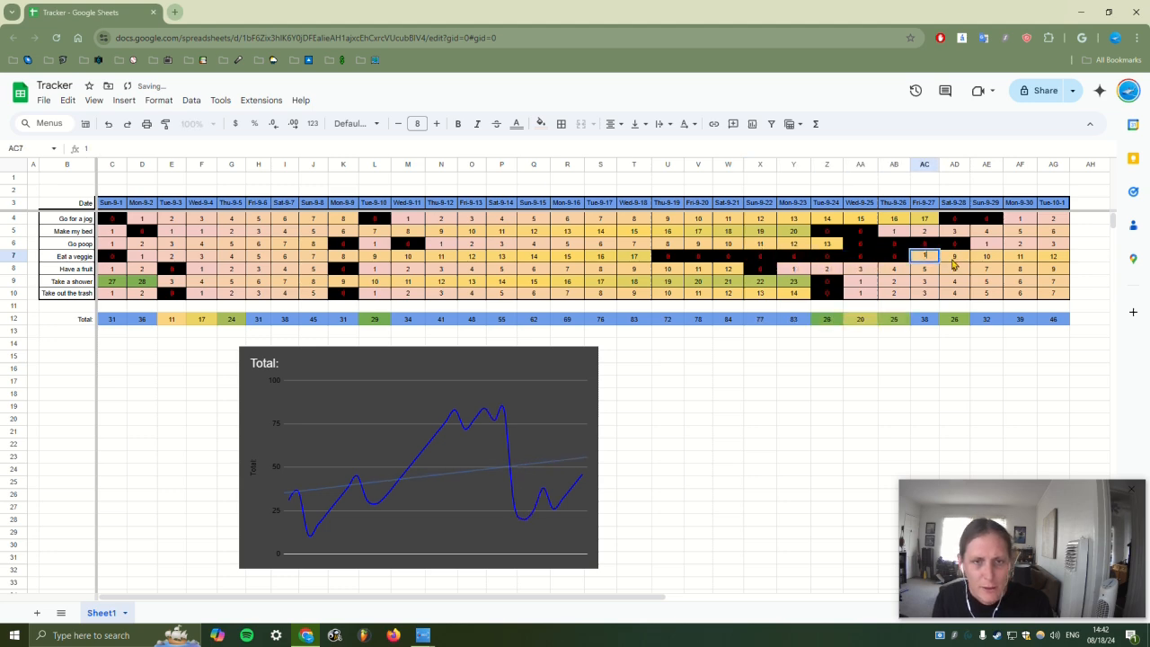
pyautogui.click(956, 260)
pyautogui.write('2')
pyautogui.moveTo(924, 259); pyautogui.dragTo(1069, 263)
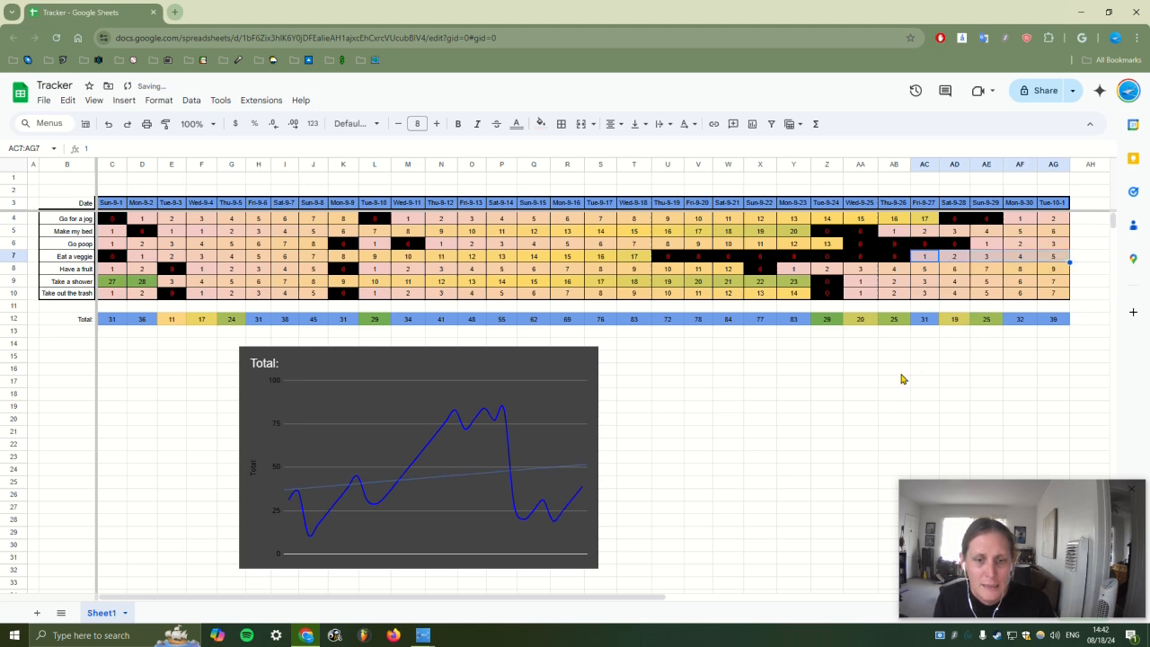
pyautogui.click(798, 384)
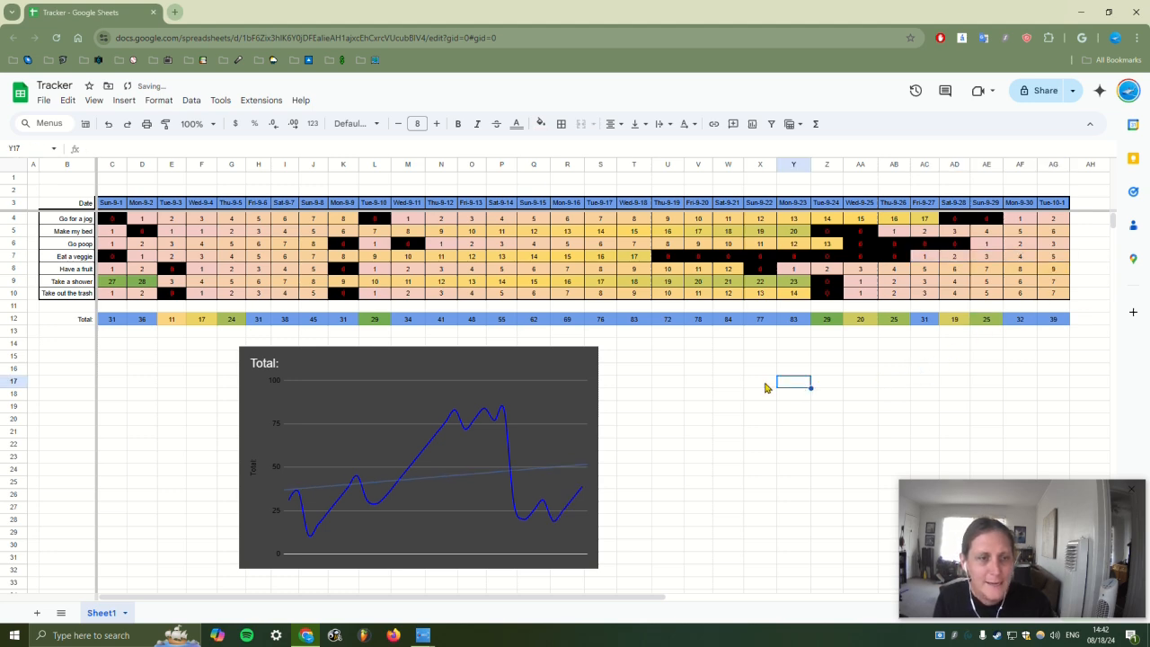
# Zero Q9:S9 in the shower row, restart at 1, 2, and continue the count 3–6 through Y9
pyautogui.click(576, 284)
pyautogui.click(538, 283)
pyautogui.write('0')
pyautogui.press('Tab')
pyautogui.write('0')
pyautogui.press('Tab')
pyautogui.write('0')
pyautogui.press('Tab')
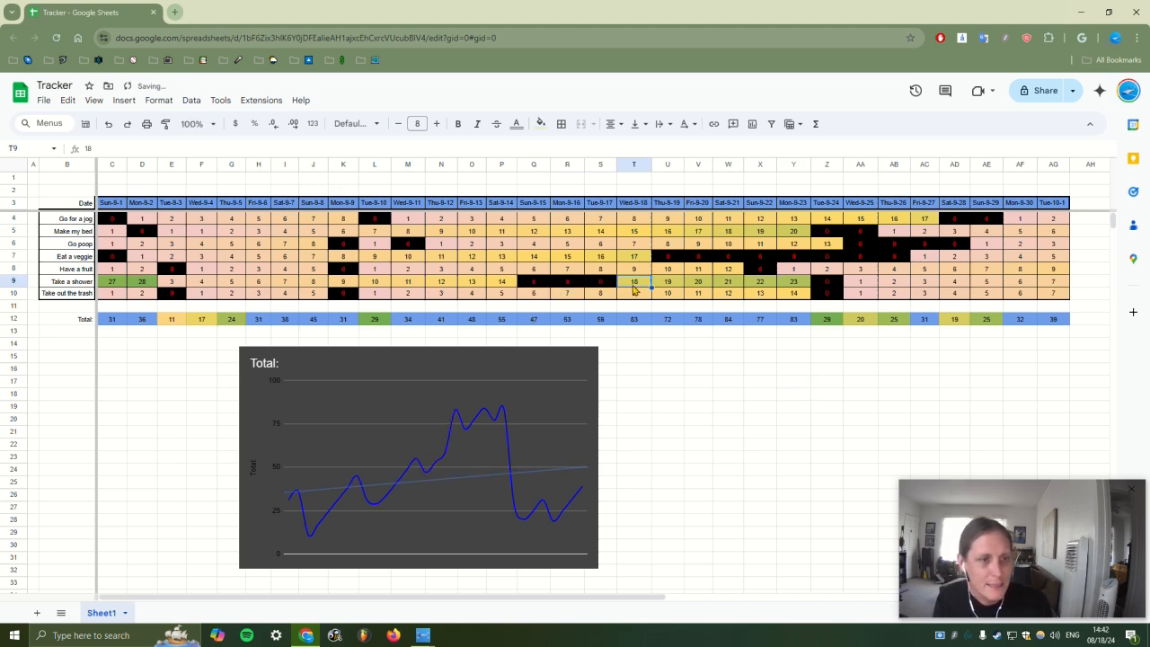
pyautogui.write('1')
pyautogui.press('Tab')
pyautogui.write('2')
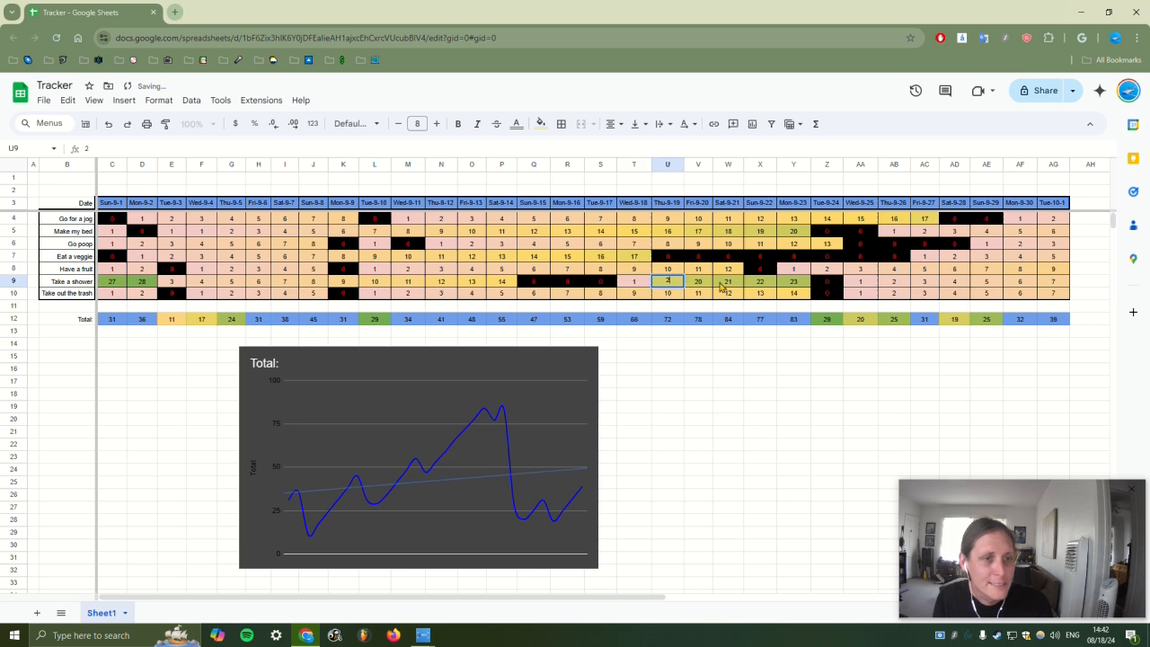
pyautogui.click(649, 285)
pyautogui.moveTo(653, 285); pyautogui.dragTo(832, 310)
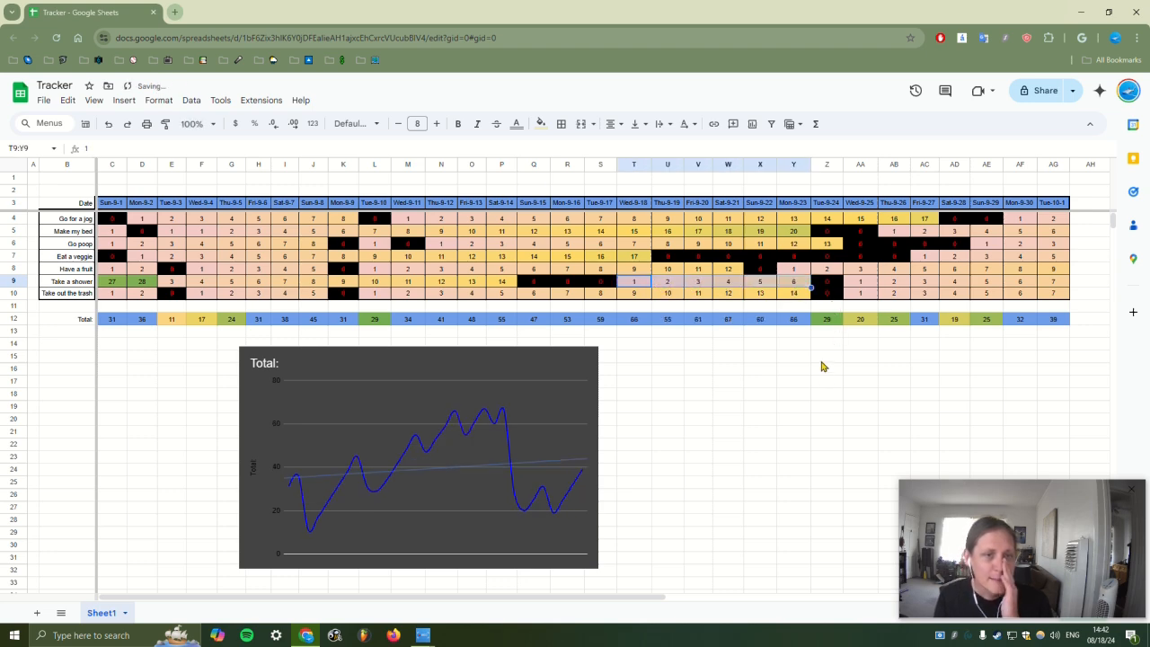
pyautogui.moveTo(826, 369); pyautogui.dragTo(831, 385)
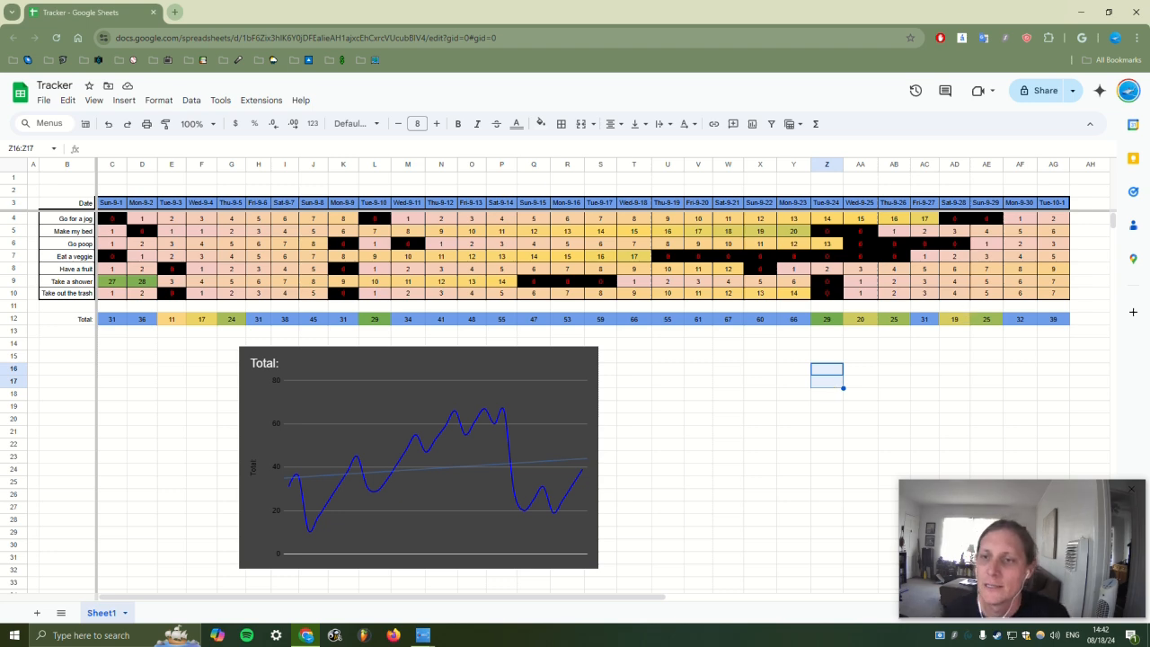
pyautogui.hotkey('alt', 'Tab')
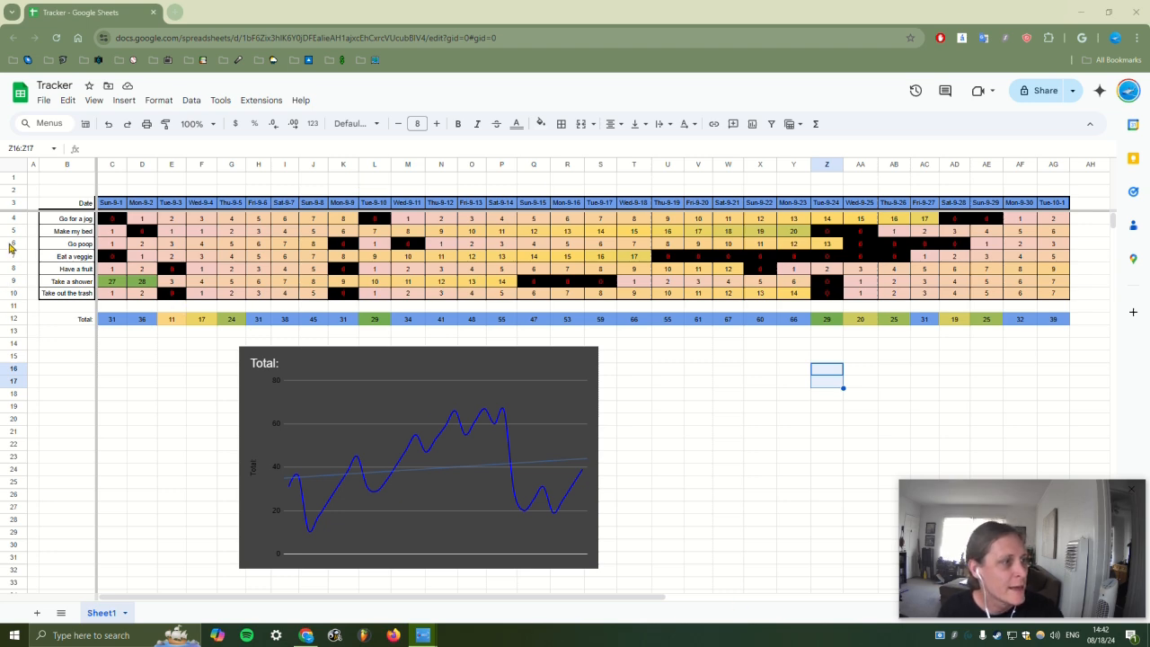
pyautogui.moveTo(44, 232); pyautogui.dragTo(52, 319)
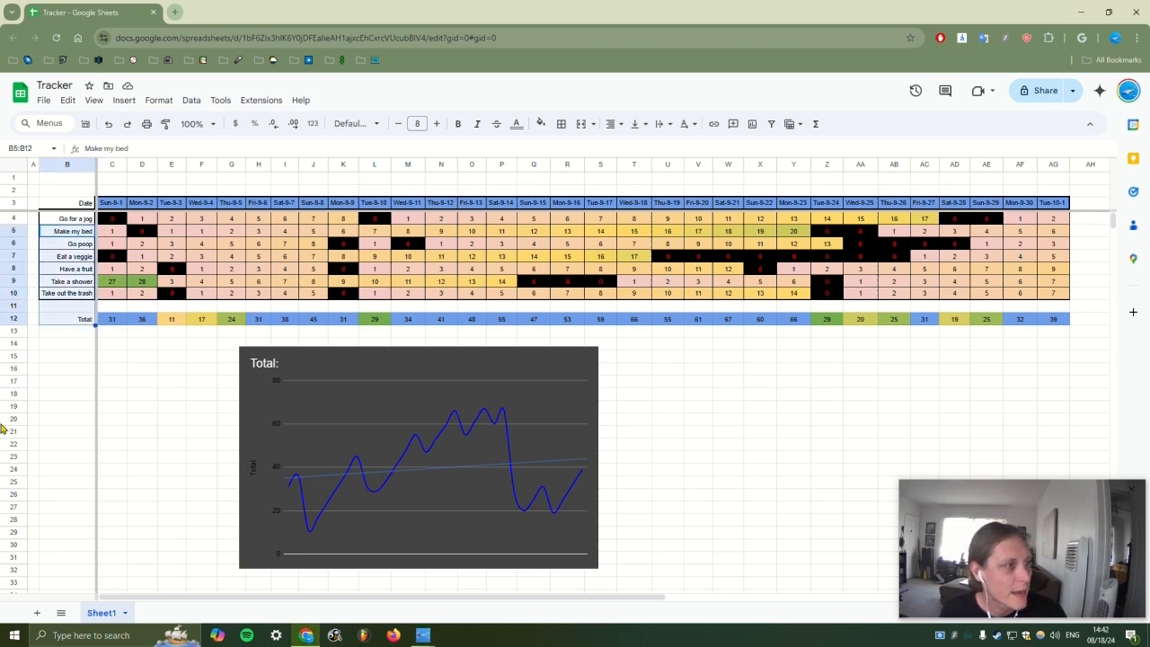
pyautogui.scroll(-3, 27, 474)
pyautogui.scroll(3, 27, 475)
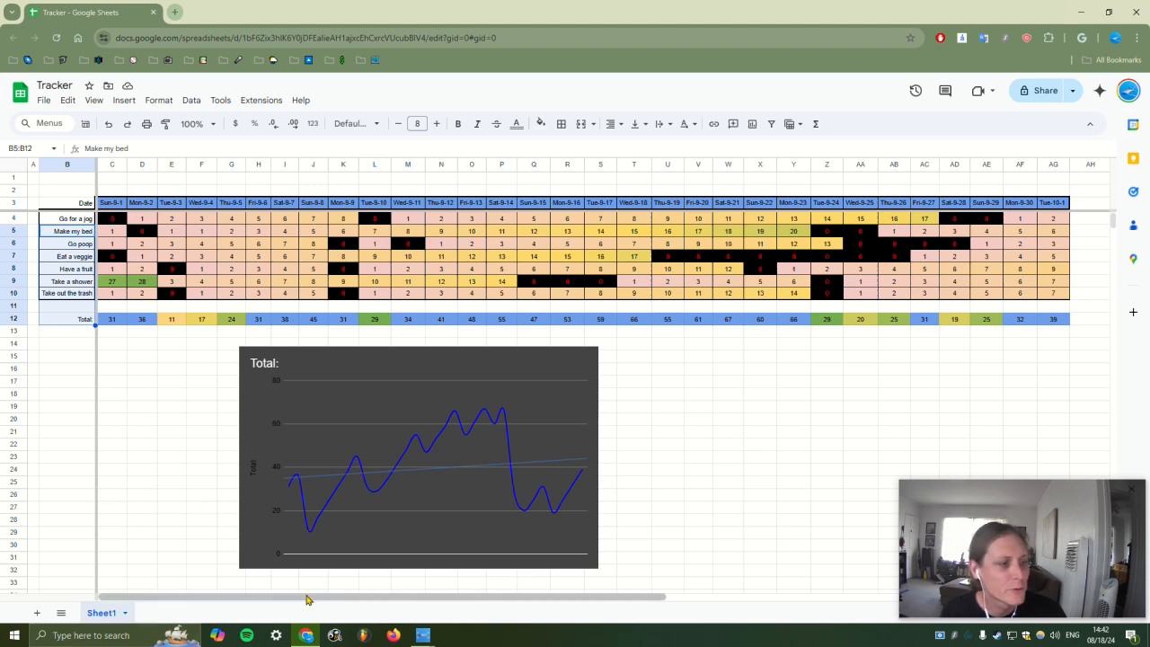
pyautogui.moveTo(454, 598); pyautogui.dragTo(888, 601)
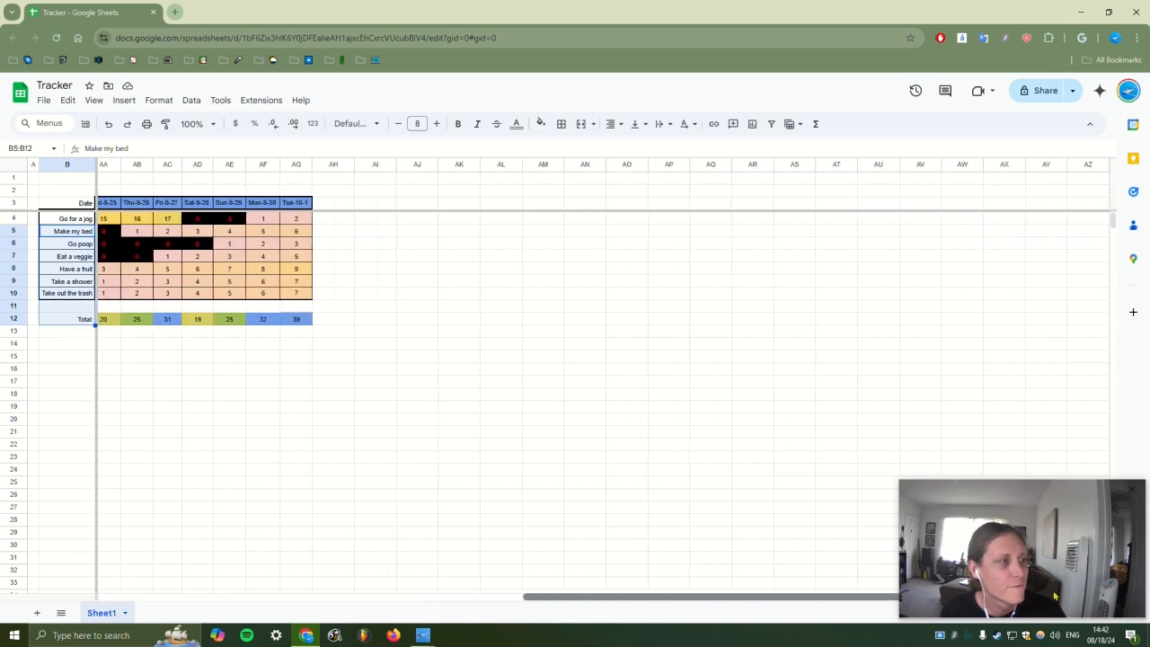
pyautogui.moveTo(668, 600); pyautogui.dragTo(210, 604)
pyautogui.moveTo(653, 343); pyautogui.dragTo(841, 513)
pyautogui.moveTo(241, 7)
pyautogui.mouseDown()
pyautogui.moveTo(390, 193)
pyautogui.moveTo(218, 6)
pyautogui.moveTo(260, 7)
pyautogui.mouseUp()
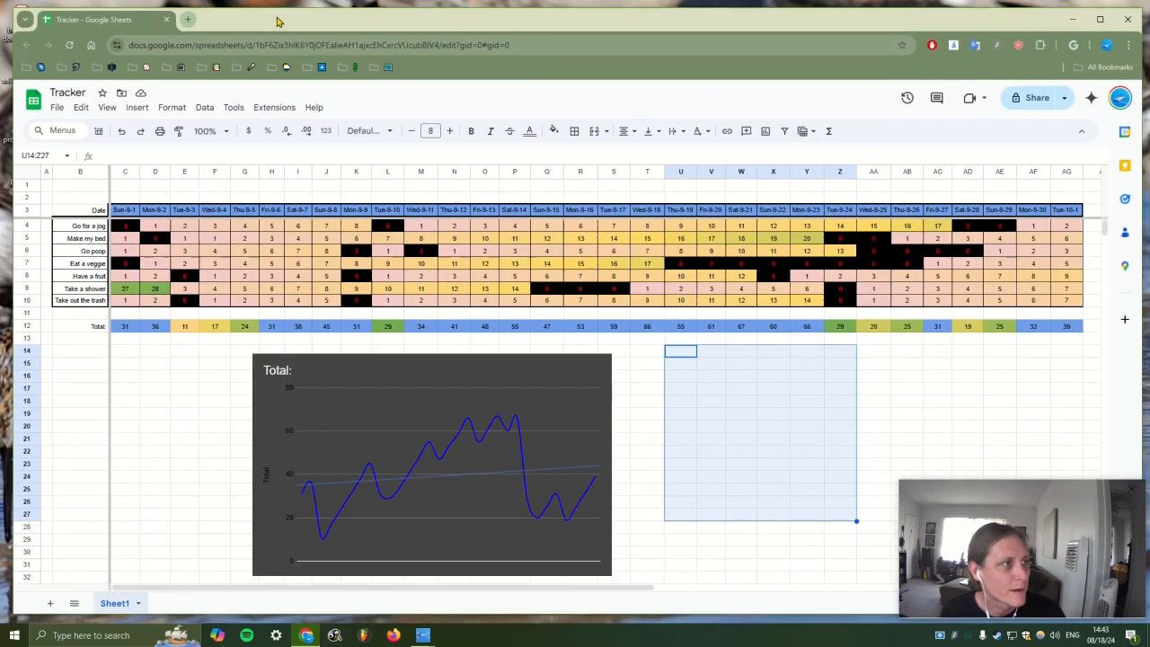
pyautogui.moveTo(22, 166); pyautogui.dragTo(683, 355)
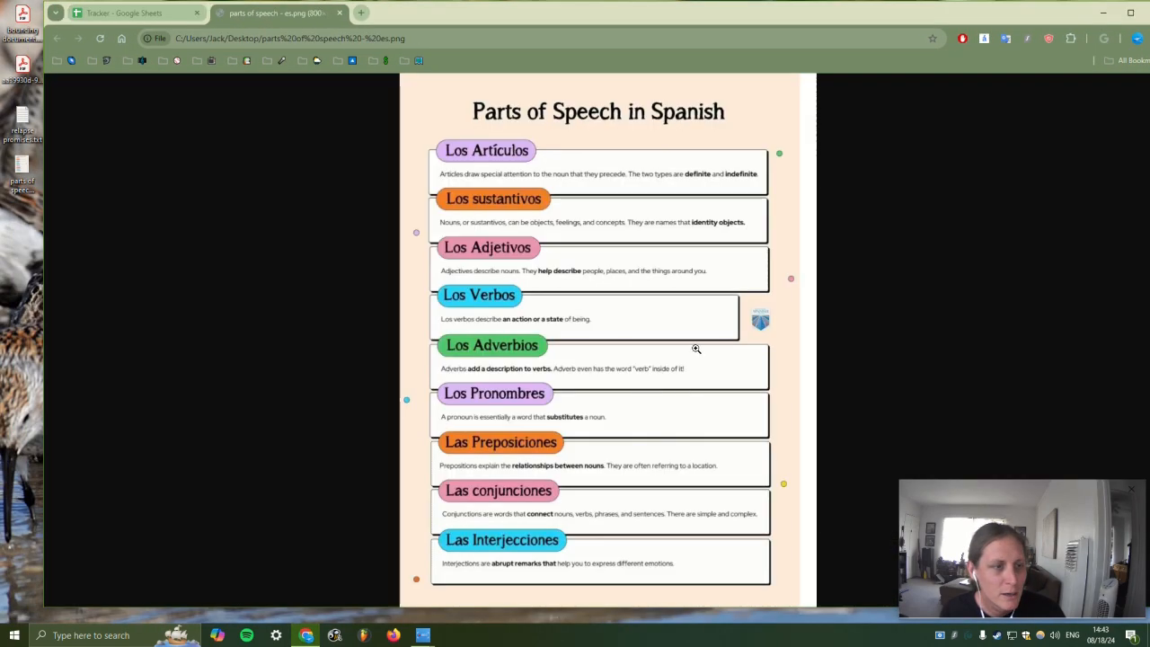
pyautogui.rightClick(644, 223)
pyautogui.click(685, 275)
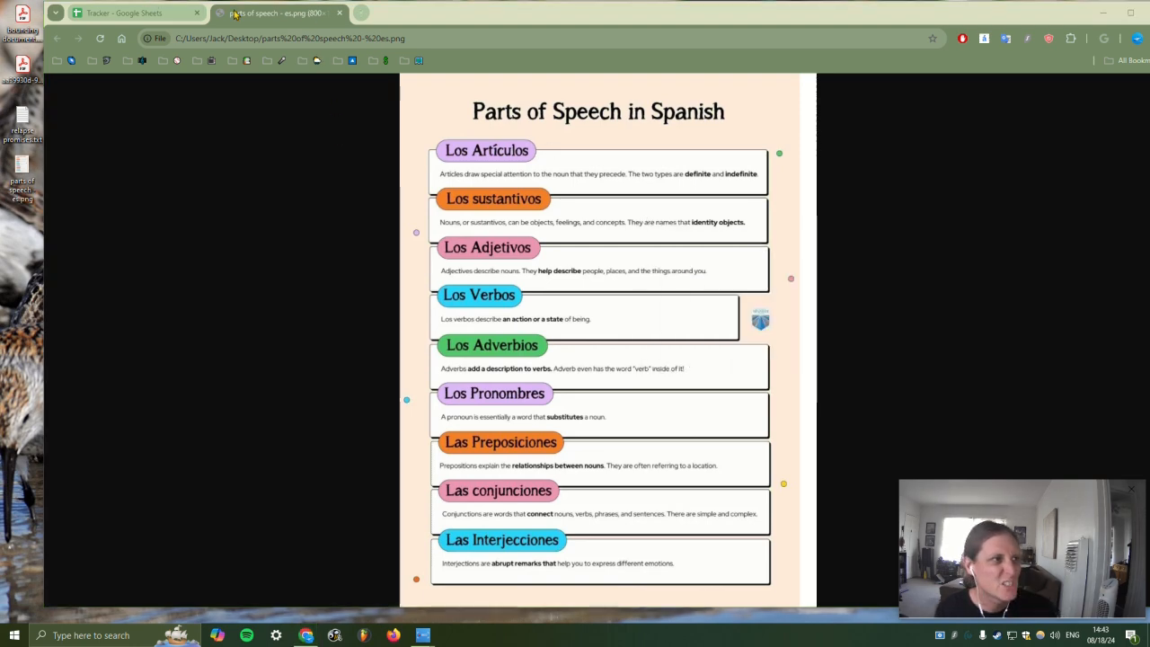
pyautogui.click(111, 16)
pyautogui.click(340, 14)
# Paste the copied Parts of Speech in Spanish image at cell X22
pyautogui.doubleClick(353, 20)
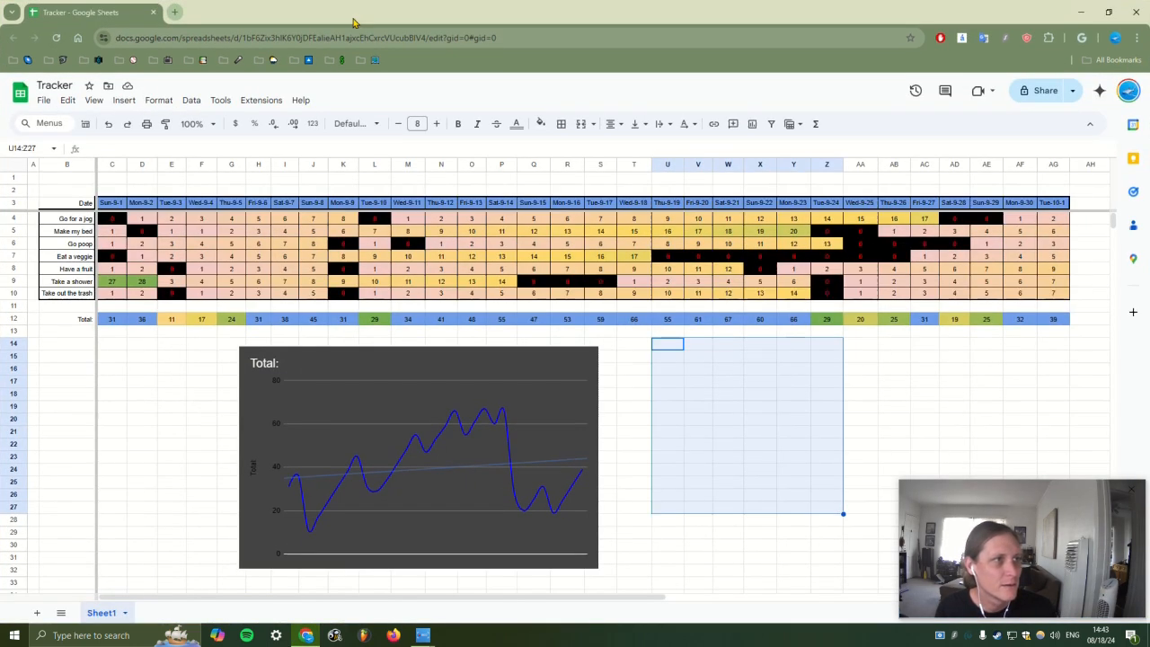
pyautogui.click(766, 443)
pyautogui.hotkey('ctrl', 'v')
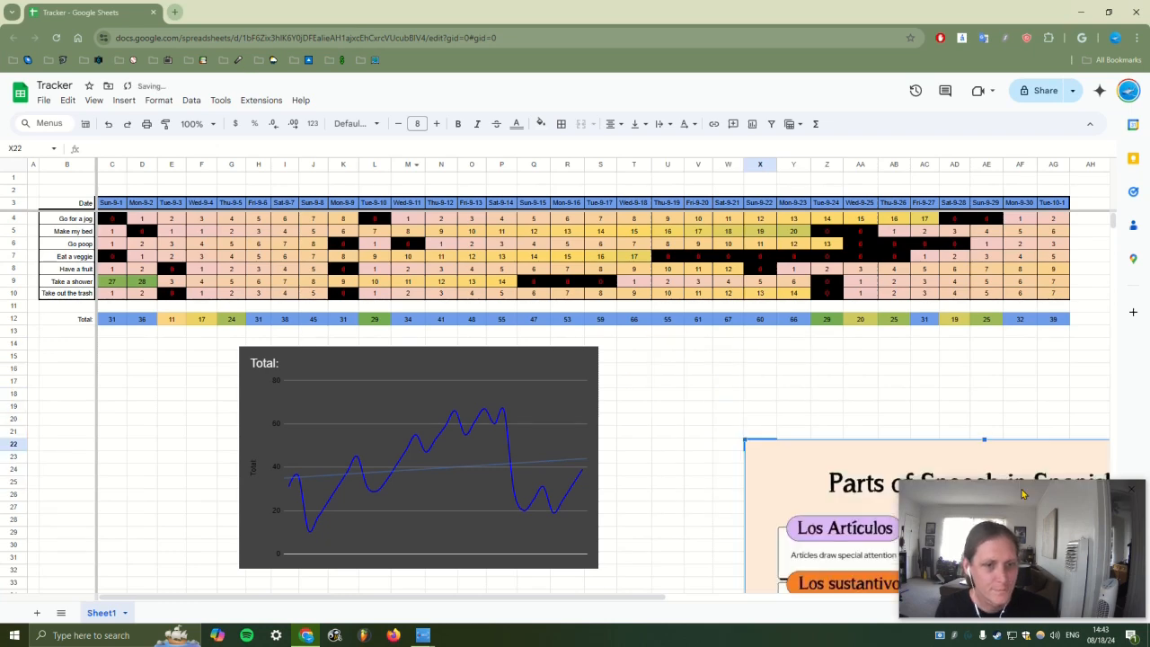
# Shrink the image and position it beside the Total chart
pyautogui.moveTo(785, 470); pyautogui.dragTo(646, 320)
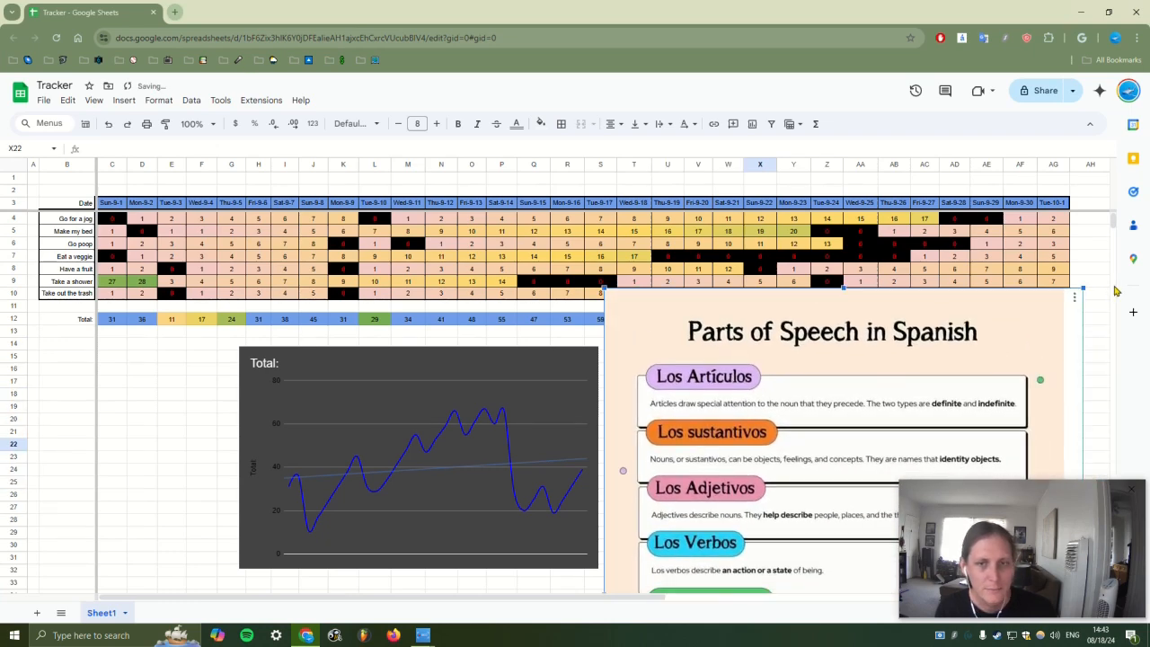
pyautogui.moveTo(1083, 288); pyautogui.dragTo(916, 503)
pyautogui.moveTo(862, 539); pyautogui.dragTo(876, 332)
pyautogui.moveTo(931, 306); pyautogui.dragTo(852, 454)
pyautogui.moveTo(847, 407); pyautogui.dragTo(809, 333)
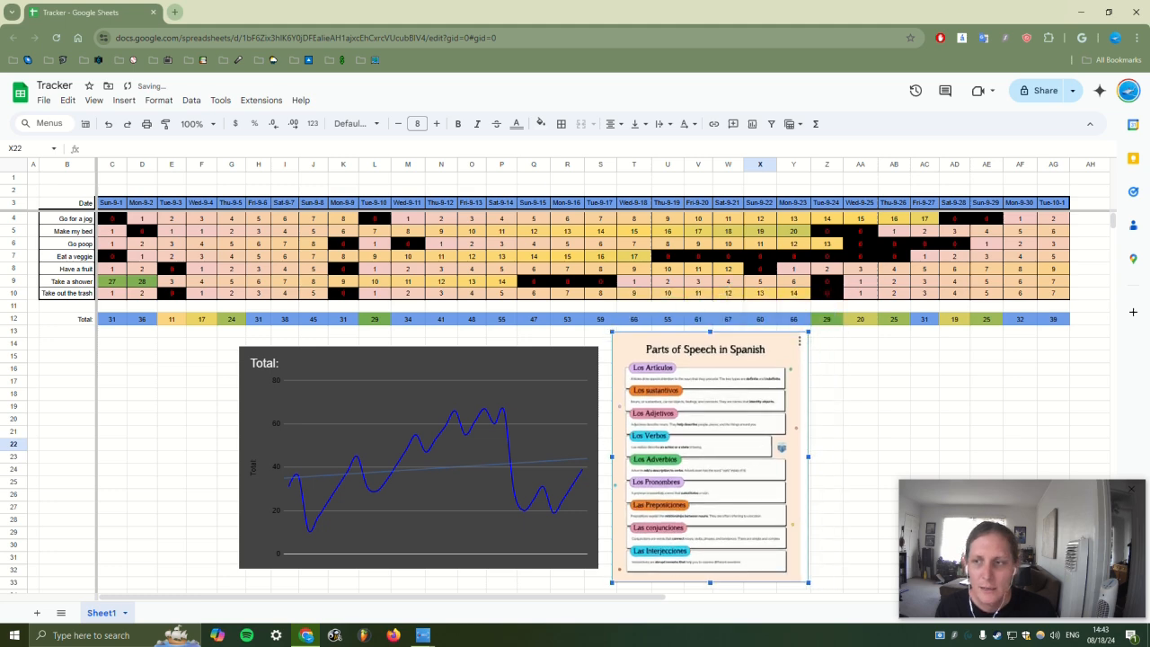